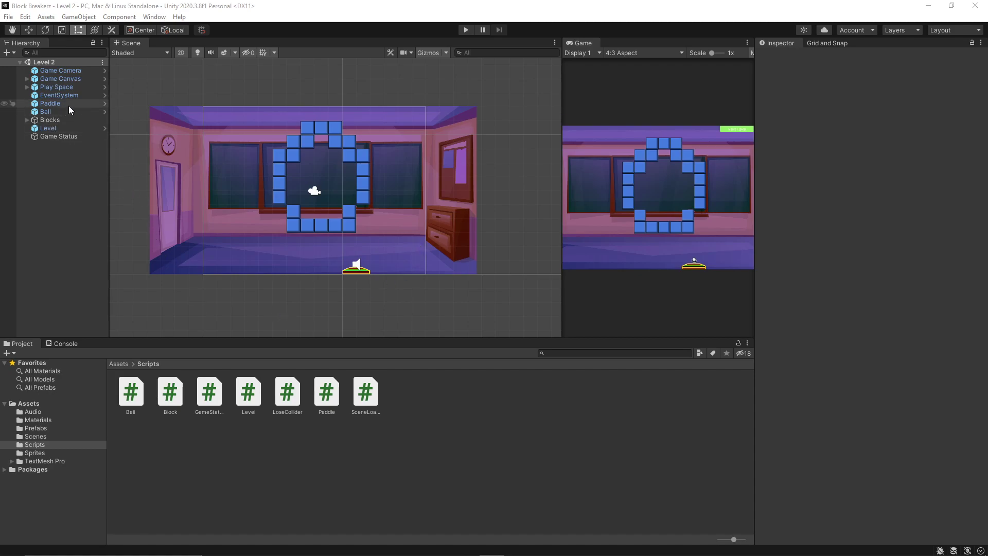
Step: Open GameStatus.cs and highlight gameSpeed's Range attribute with its 0.1f and 10f limits
{"action": "left_click", "coordinate": [210, 396]}
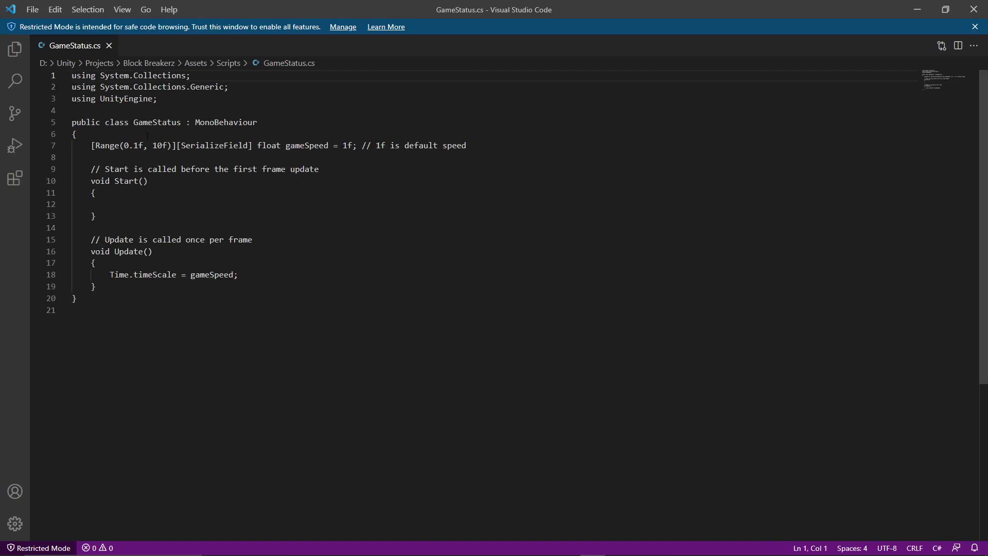
{"action": "left_click_drag", "start_coordinate": [92, 147], "coordinate": [489, 151]}
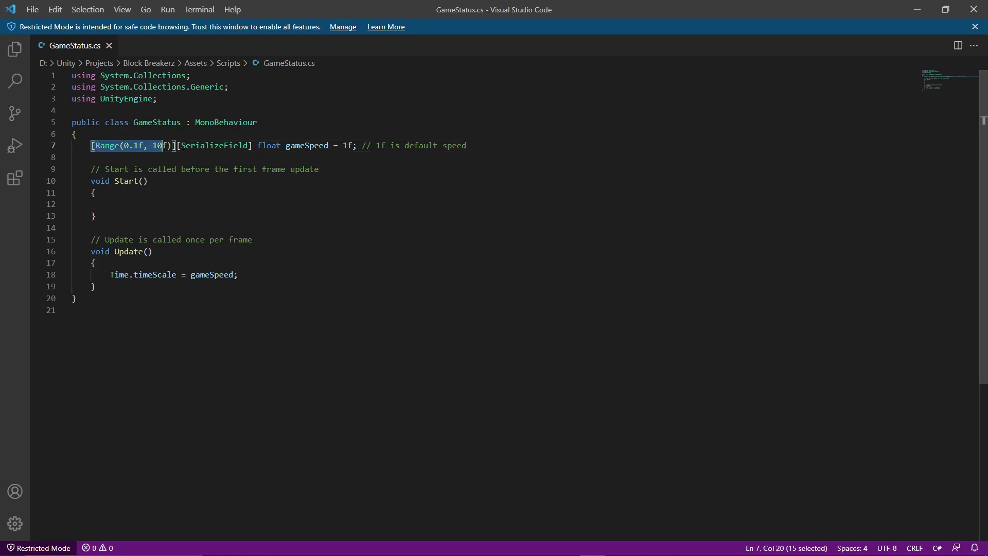
{"action": "left_click", "coordinate": [95, 146]}
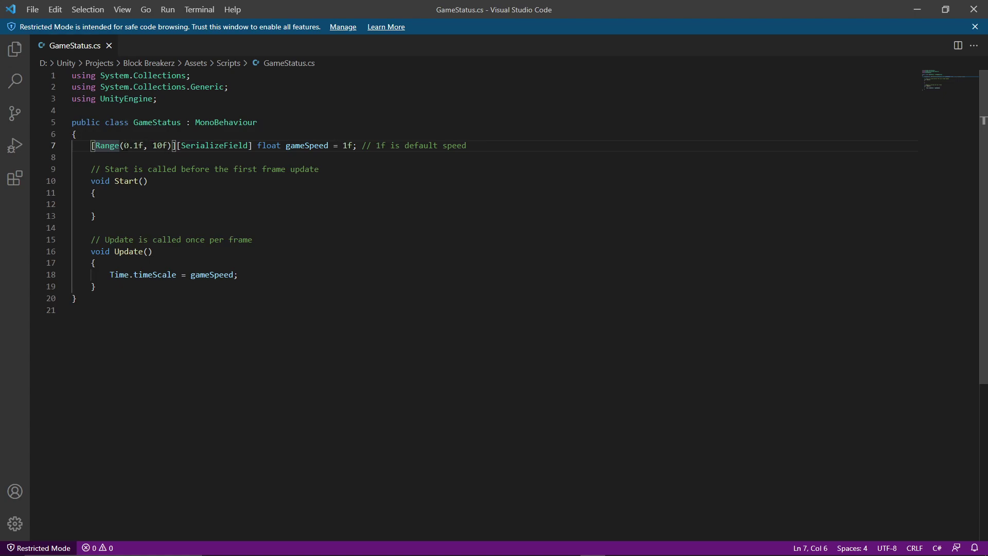
{"action": "left_click_drag", "start_coordinate": [124, 147], "coordinate": [144, 146]}
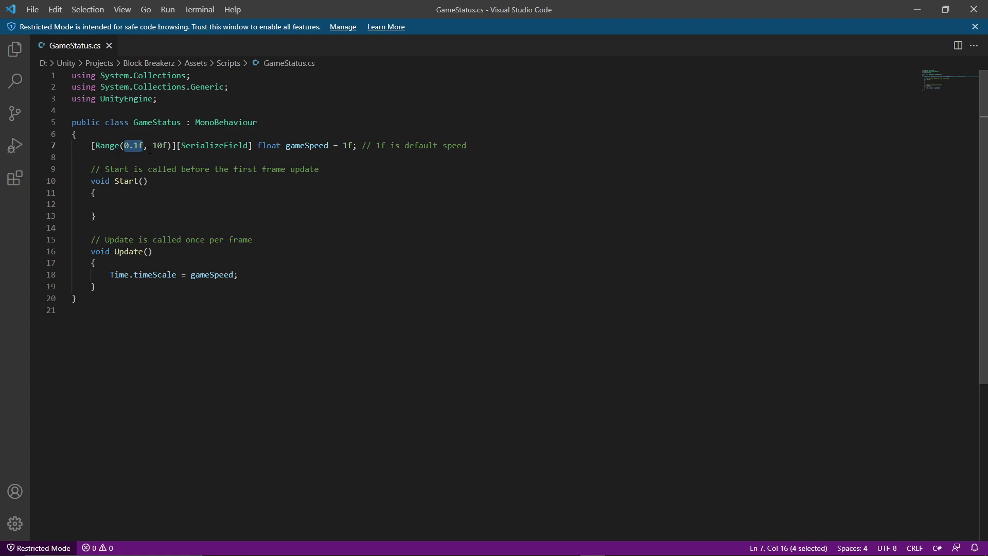
{"action": "left_click_drag", "start_coordinate": [149, 146], "coordinate": [167, 146]}
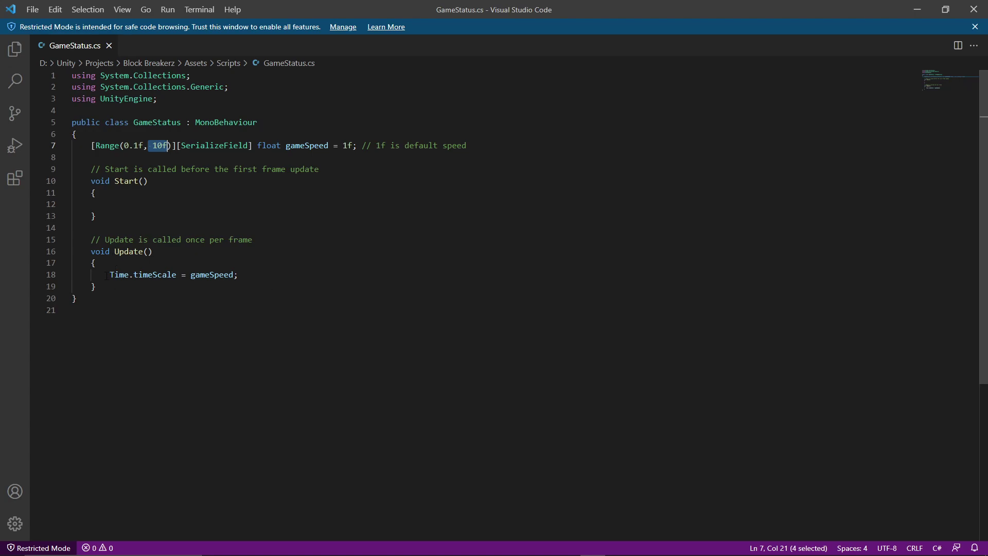
Step: Highlight the Update line that assigns gameSpeed to Time.timeScale, then clear the selection
{"action": "left_click_drag", "start_coordinate": [108, 275], "coordinate": [182, 276]}
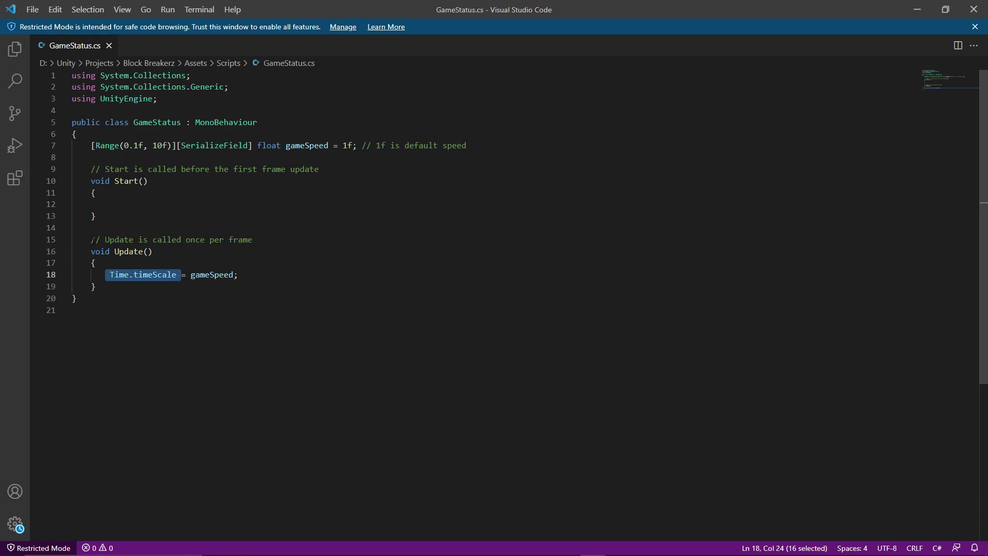
{"action": "key", "text": "alt+Tab"}
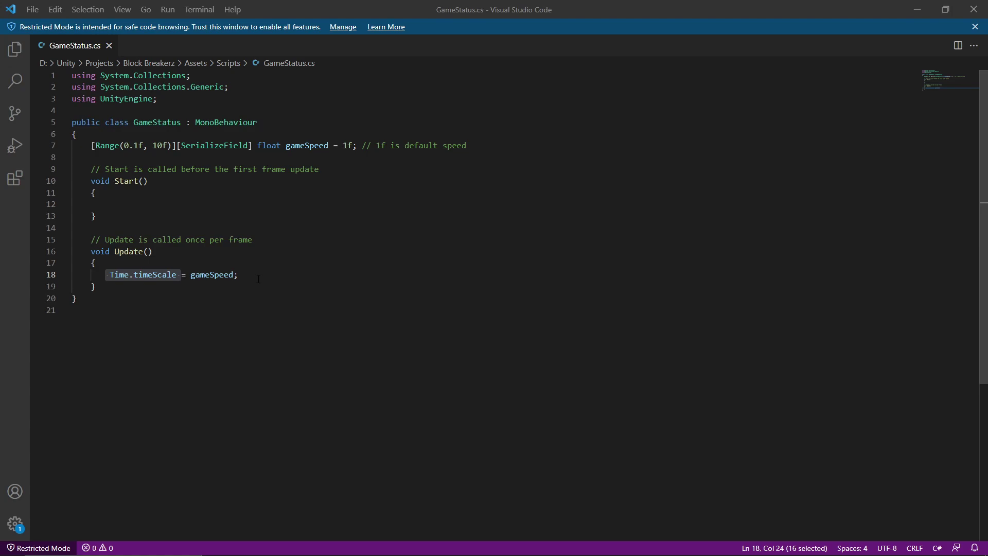
{"action": "left_click_drag", "start_coordinate": [254, 278], "coordinate": [191, 275]}
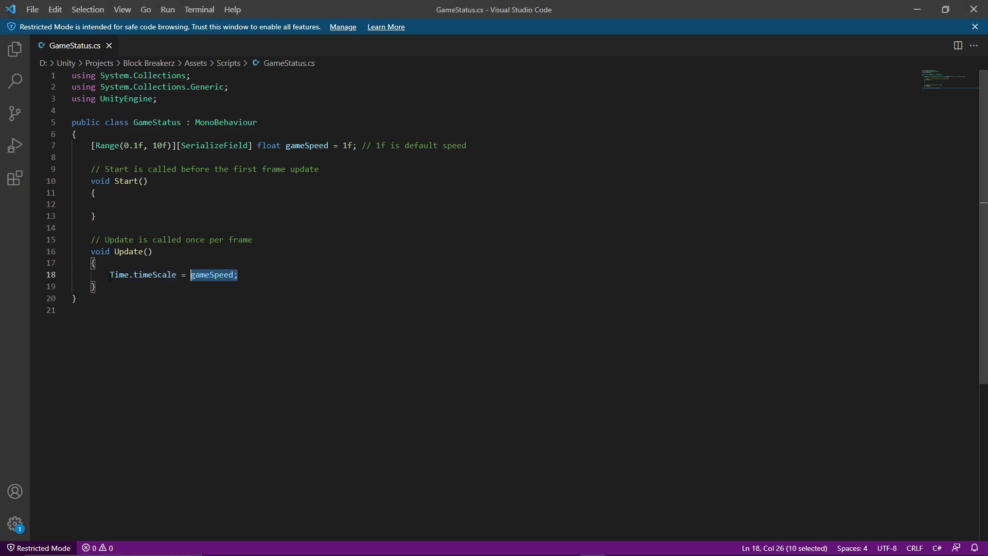
{"action": "left_click", "coordinate": [109, 278], "text": "shift"}
{"action": "left_click", "coordinate": [110, 276]}
Step: Play Udemy lecture 67 in Brave, pause it at 5:06, and go back to Unity
{"action": "mouse_move", "coordinate": [577, 552]}
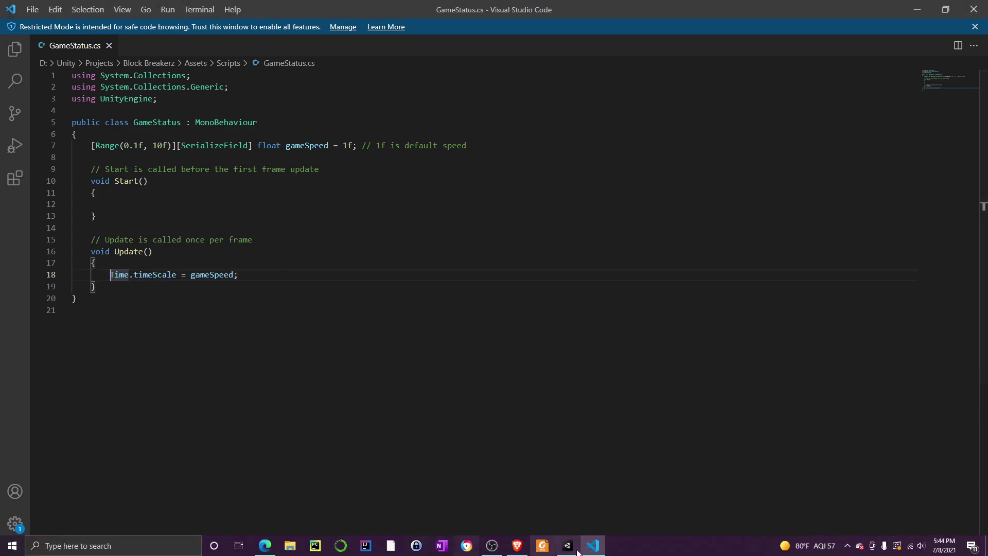
{"action": "left_click", "coordinate": [520, 550]}
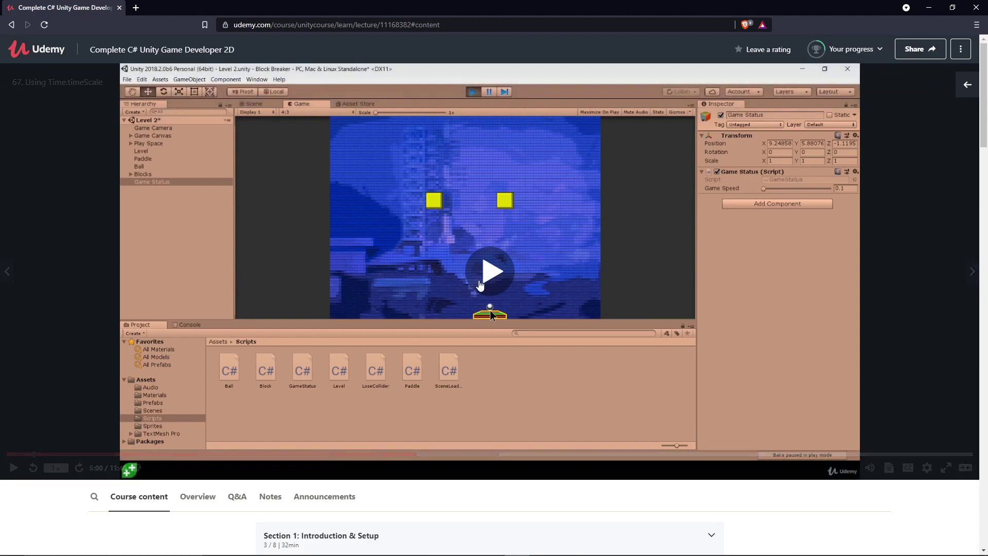
{"action": "left_click", "coordinate": [462, 290]}
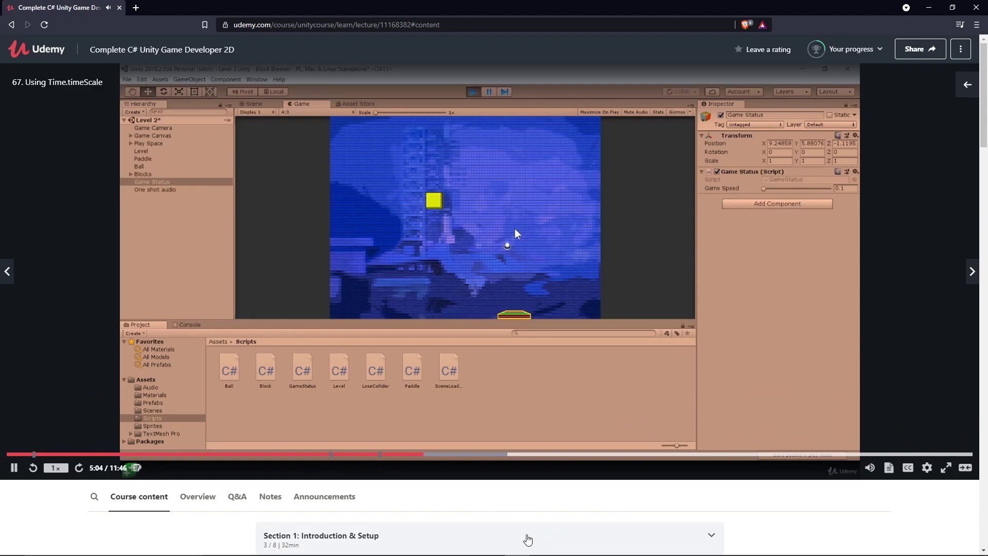
{"action": "left_click", "coordinate": [485, 284]}
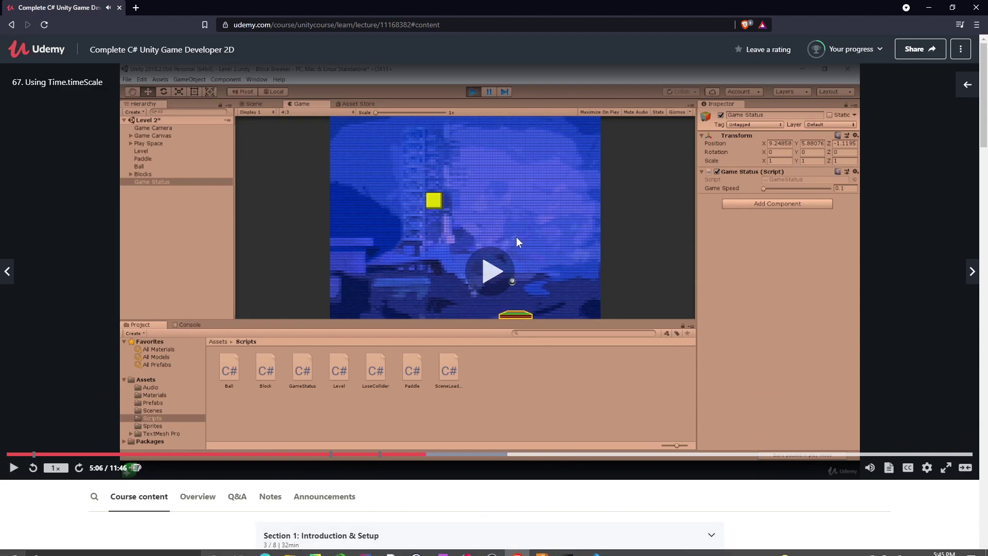
{"action": "left_click", "coordinate": [576, 547]}
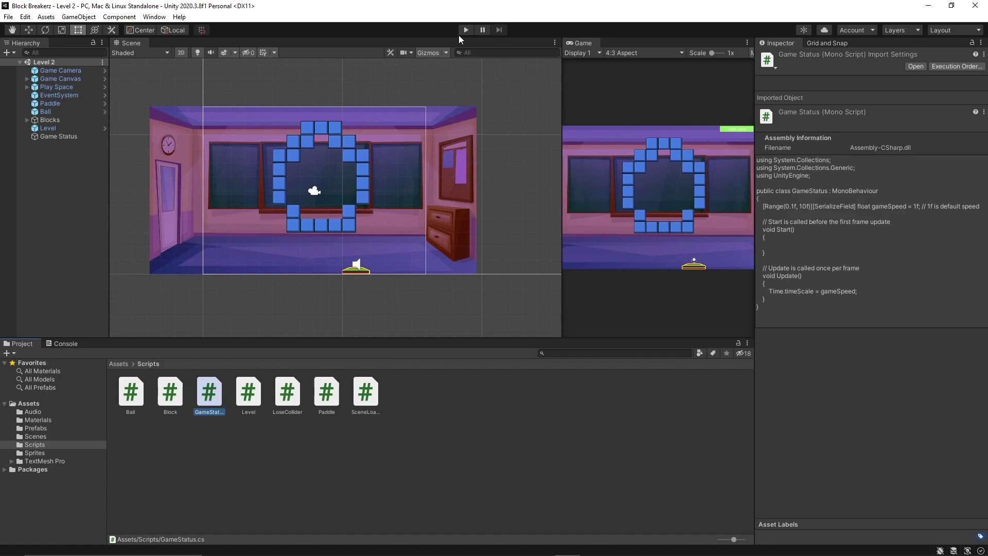
Step: Widen the Game view over the Scene view and run a quick play-test of Level 2
{"action": "left_click_drag", "start_coordinate": [561, 81], "coordinate": [387, 82]}
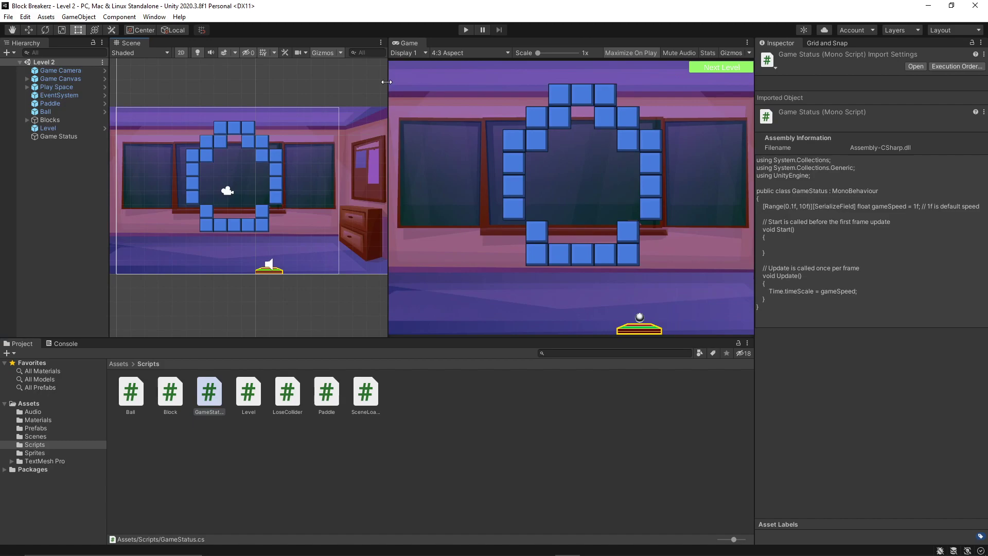
{"action": "left_click", "coordinate": [466, 29]}
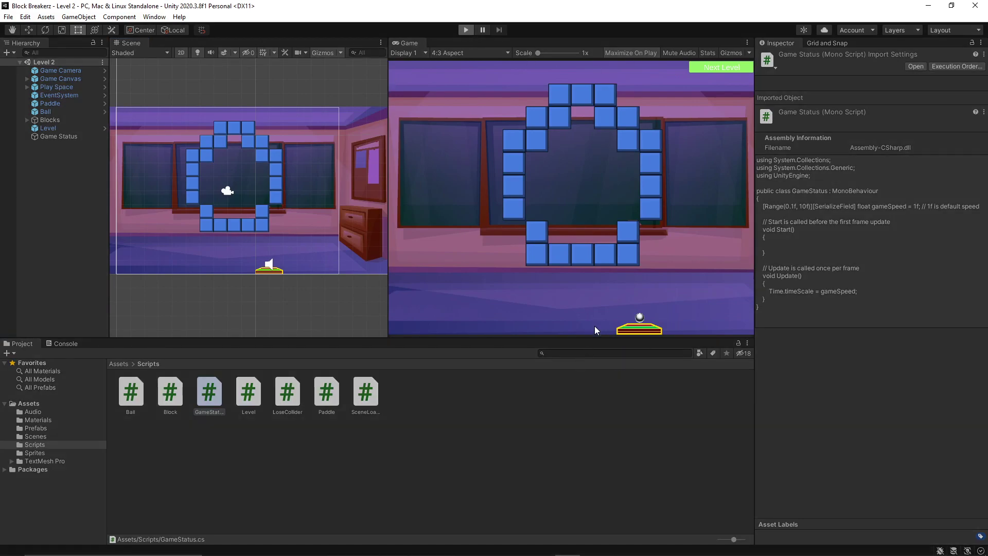
{"action": "key", "text": "shift+space"}
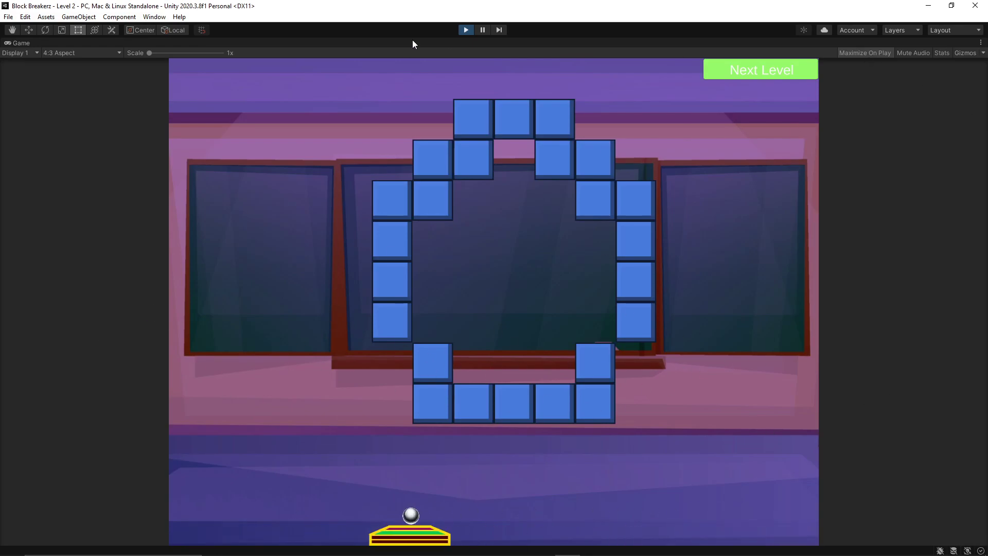
{"action": "left_click", "coordinate": [469, 31]}
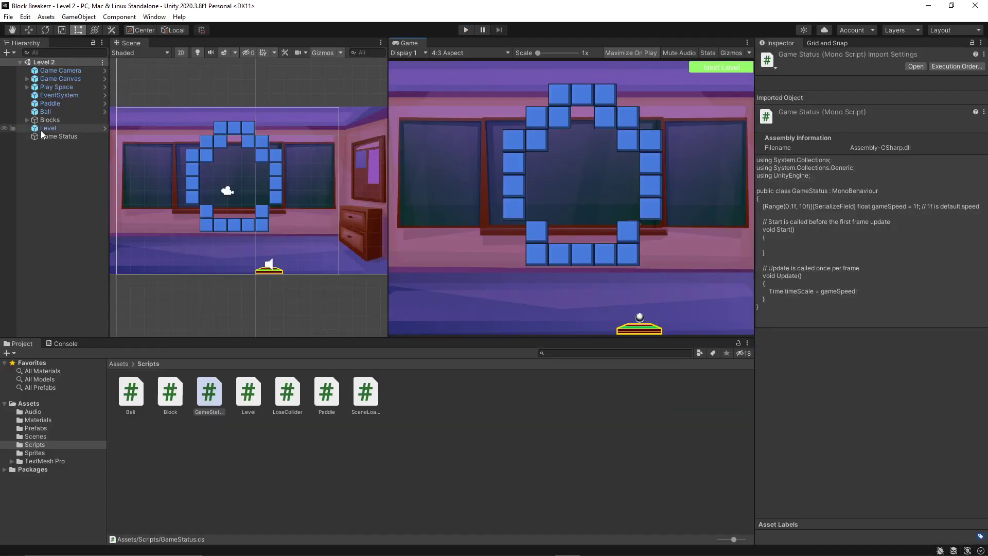
Step: Set Game Status's Game Speed to 0.5 and play the slowed level until Game Over
{"action": "left_click", "coordinate": [972, 155]}
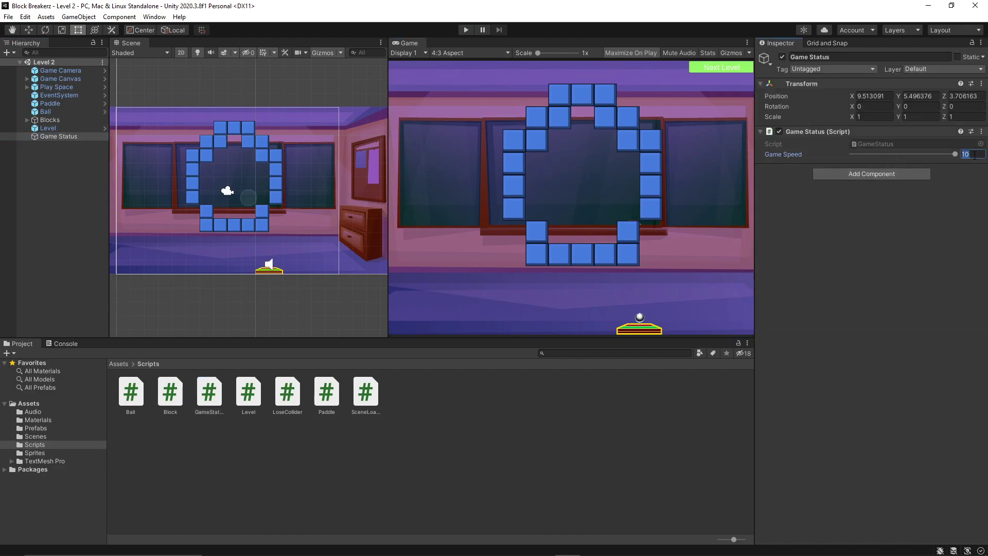
{"action": "type", "text": "0."}
{"action": "type", "text": "5"}
{"action": "left_click", "coordinate": [465, 30]}
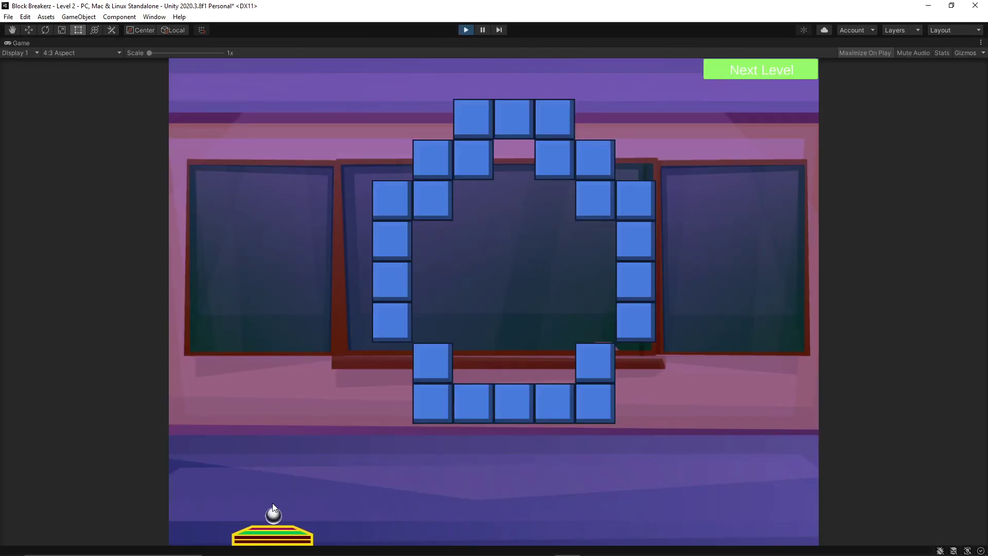
{"action": "left_click", "coordinate": [270, 538]}
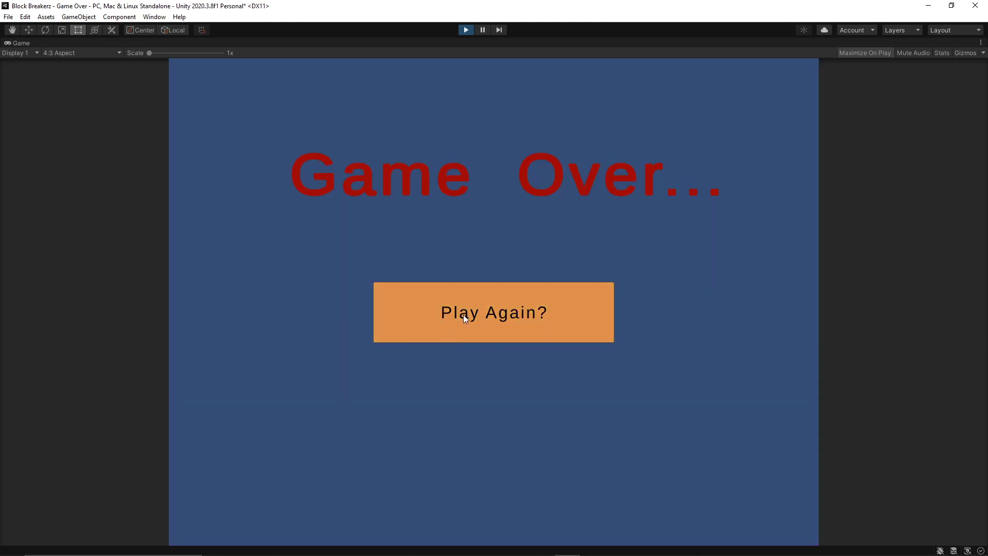
{"action": "left_click", "coordinate": [473, 314]}
{"action": "left_click", "coordinate": [467, 31]}
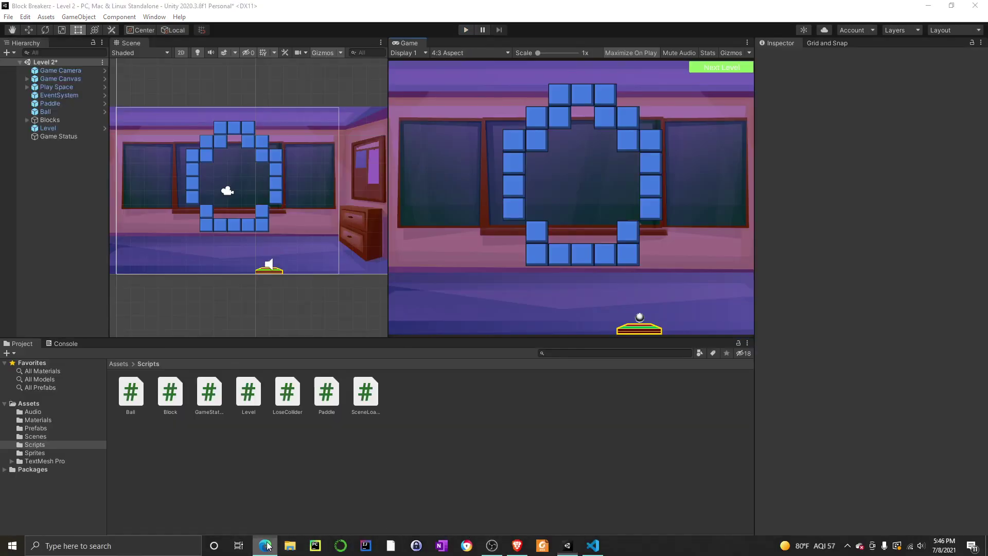
Step: Watch the Time.timeScale lecture full screen, pausing at 6:11 and exiting full screen
{"action": "left_click", "coordinate": [264, 547]}
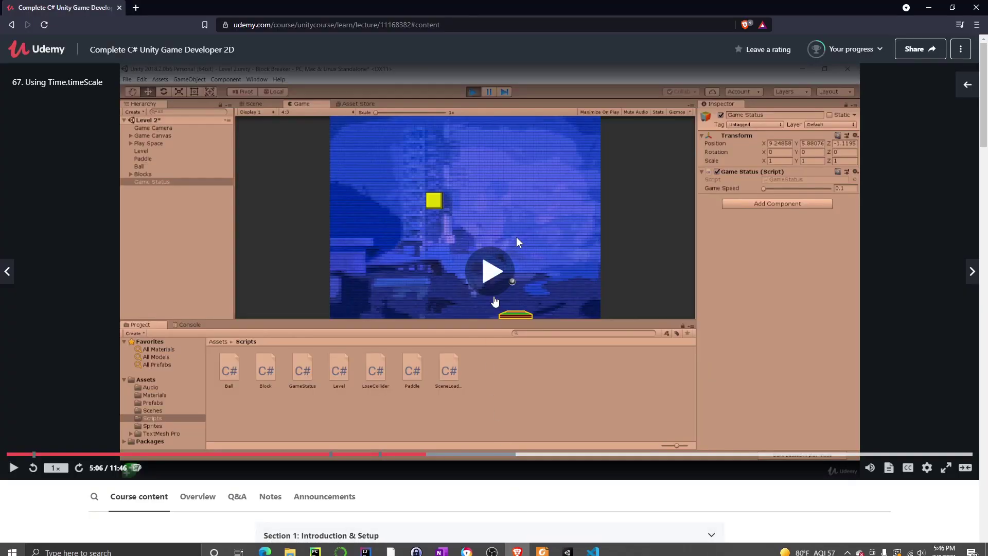
{"action": "left_click", "coordinate": [517, 241]}
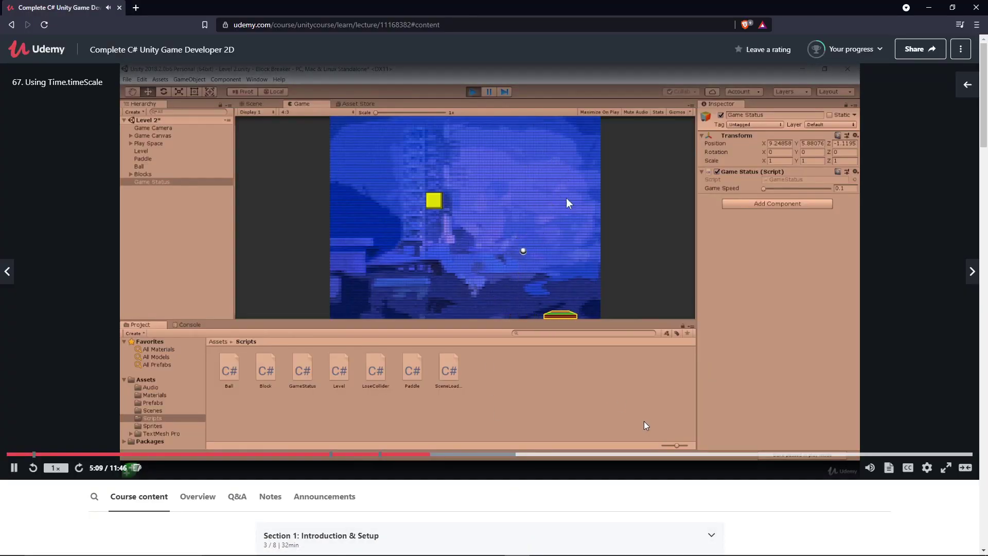
{"action": "left_click", "coordinate": [946, 467]}
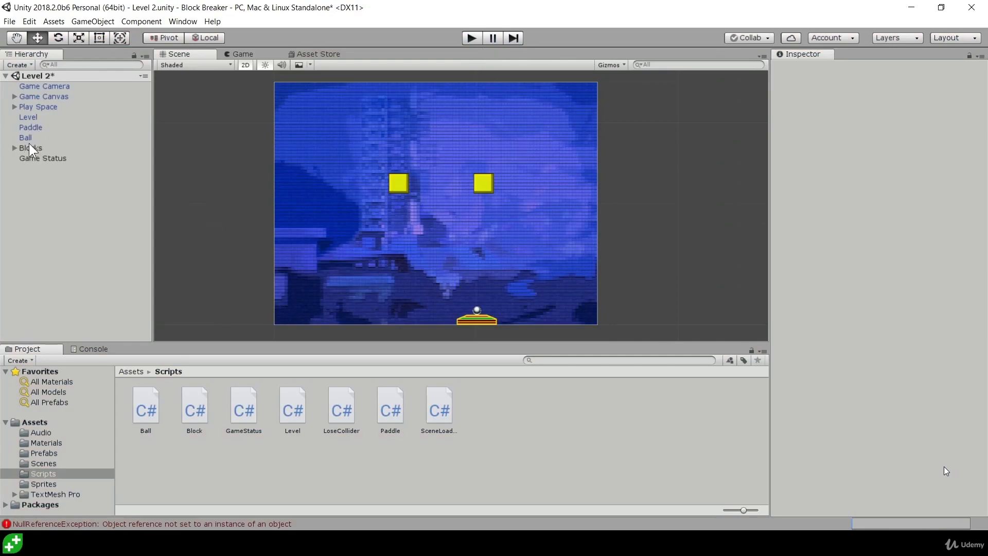
{"action": "left_click", "coordinate": [32, 158]}
{"action": "left_click_drag", "start_coordinate": [912, 170], "coordinate": [870, 171]}
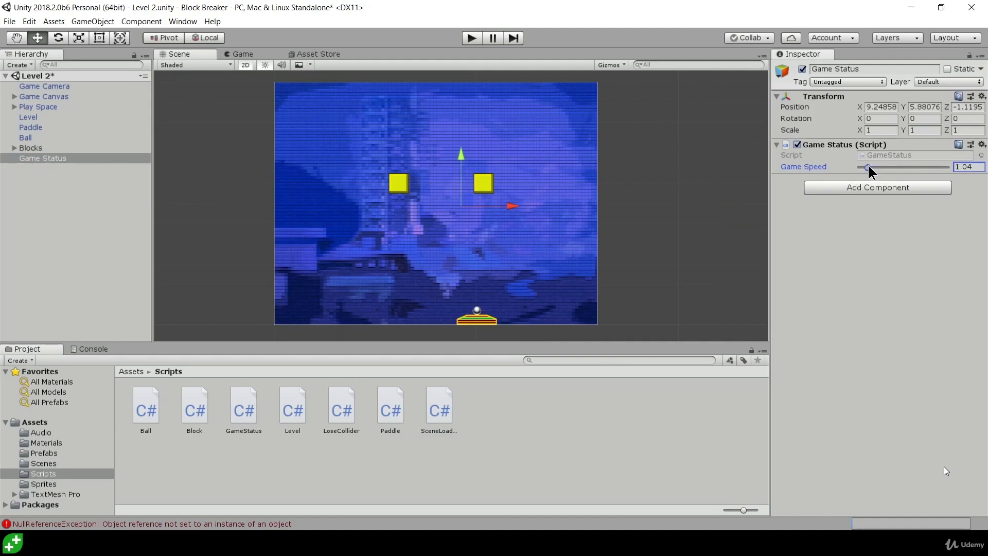
{"action": "type", "text": "1"}
{"action": "key", "text": "Return"}
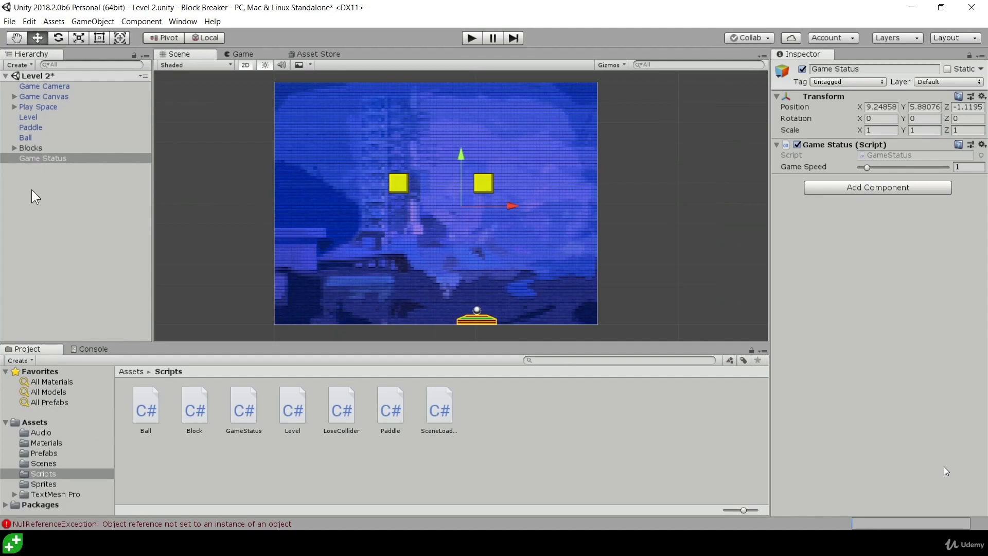
{"action": "left_click", "coordinate": [41, 454]}
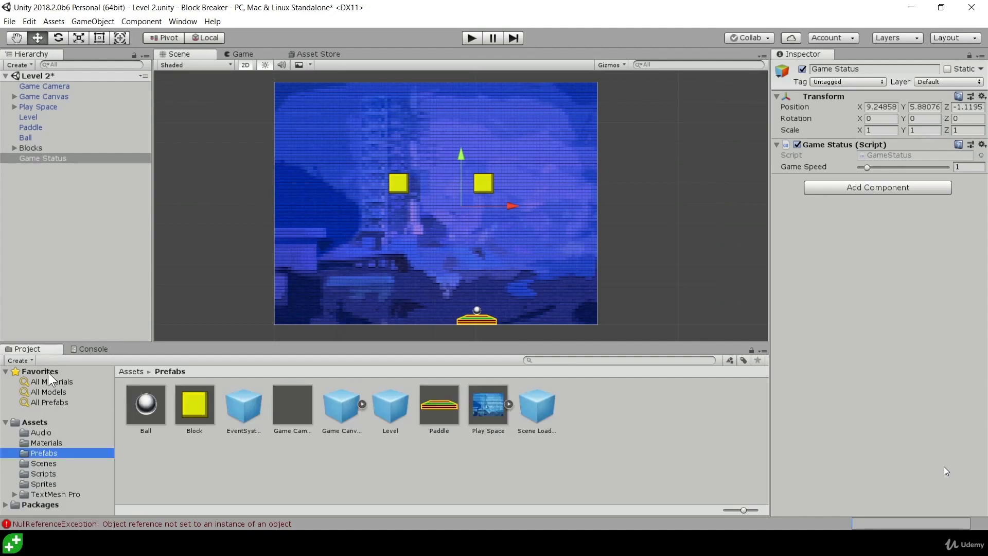
{"action": "left_click", "coordinate": [362, 165]}
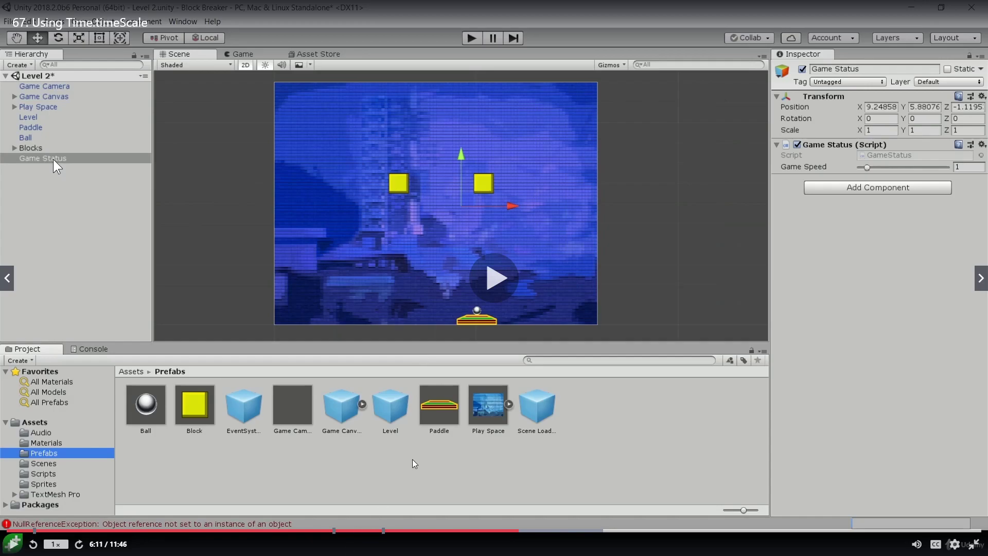
{"action": "left_click", "coordinate": [495, 38]}
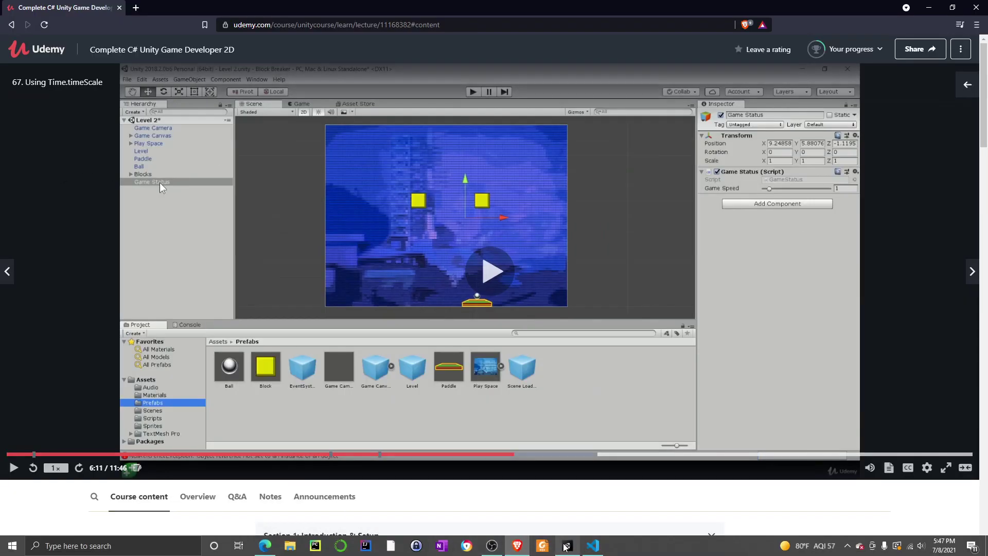
Step: Drag Game Status from the Hierarchy into Assets/Prefabs to make it a prefab
{"action": "left_click", "coordinate": [567, 549]}
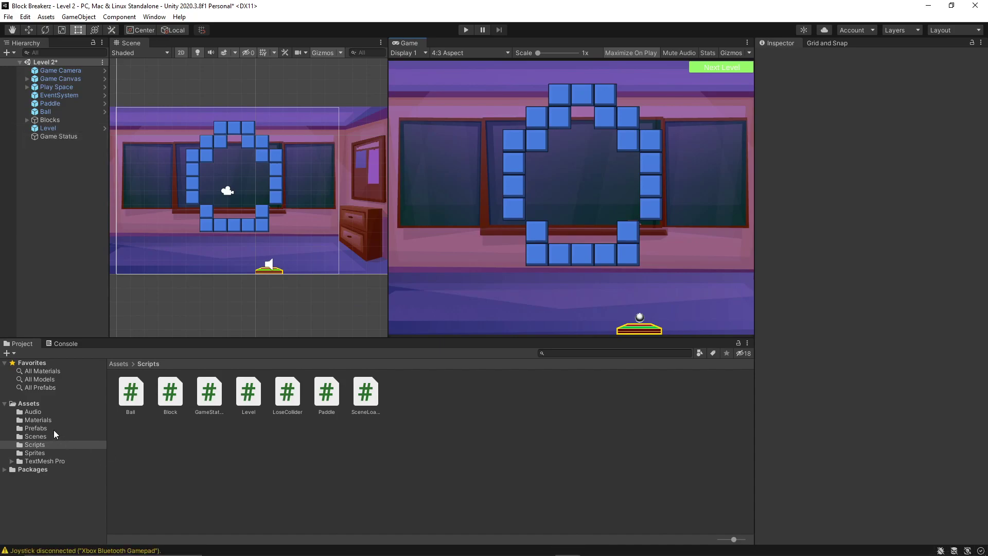
{"action": "left_click", "coordinate": [41, 421]}
{"action": "left_click", "coordinate": [34, 428]}
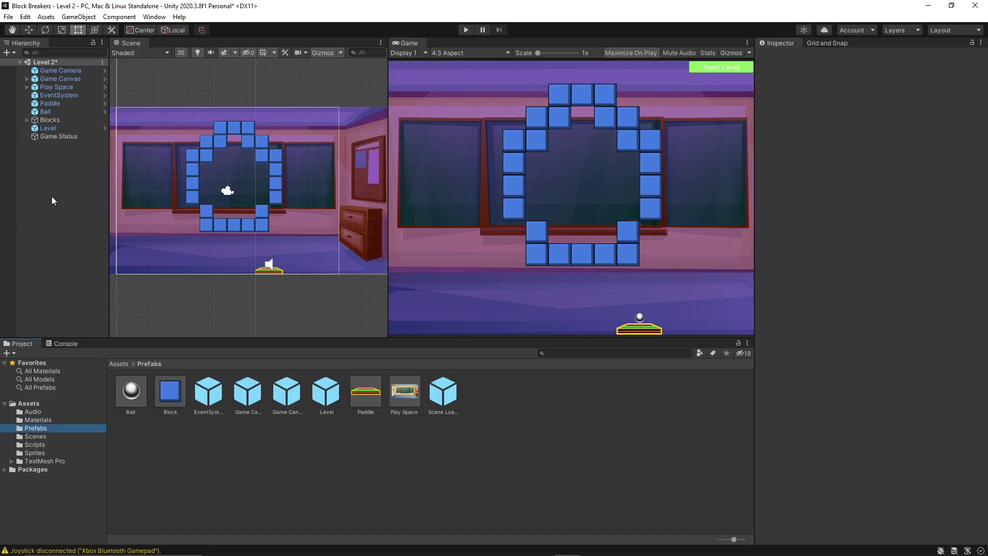
{"action": "left_click_drag", "start_coordinate": [58, 136], "coordinate": [441, 456]}
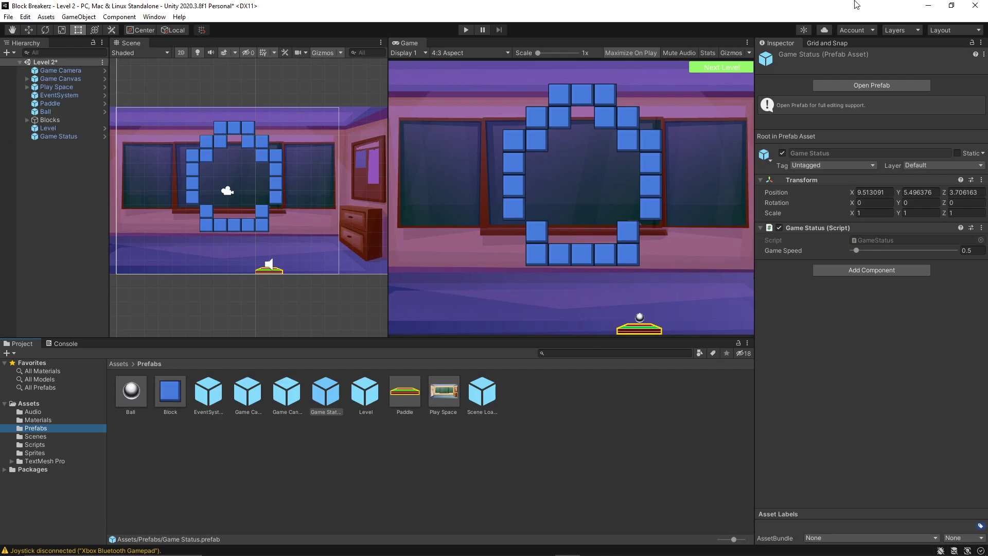
Step: Play the lecture full screen through the Block script's Start code and level blocks
{"action": "left_click", "coordinate": [528, 550]}
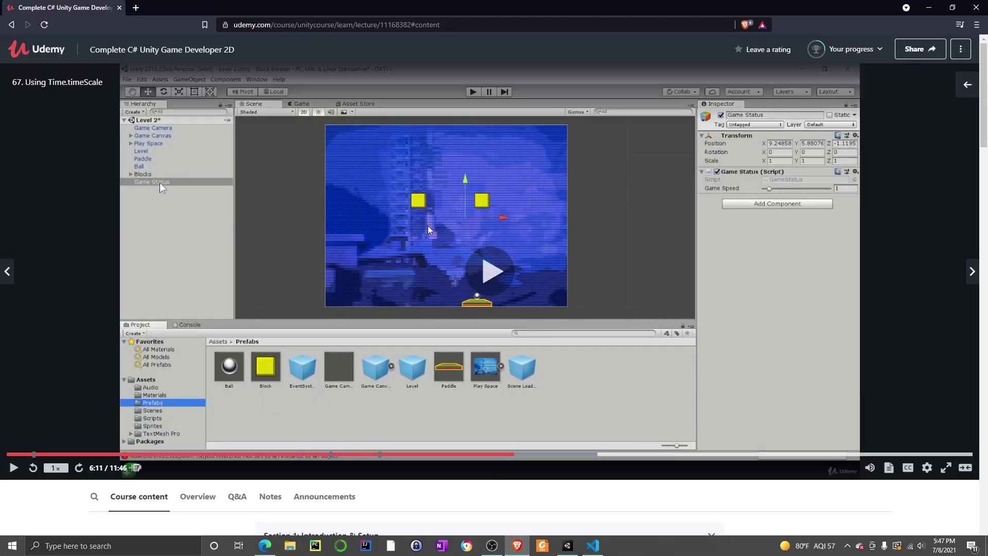
{"action": "left_click", "coordinate": [949, 470]}
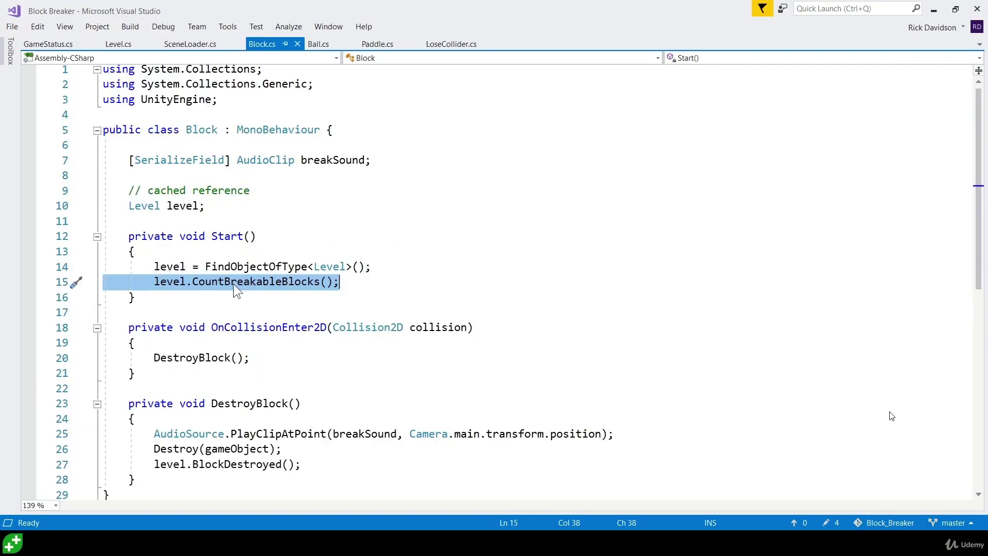
{"action": "mouse_move", "coordinate": [860, 415]}
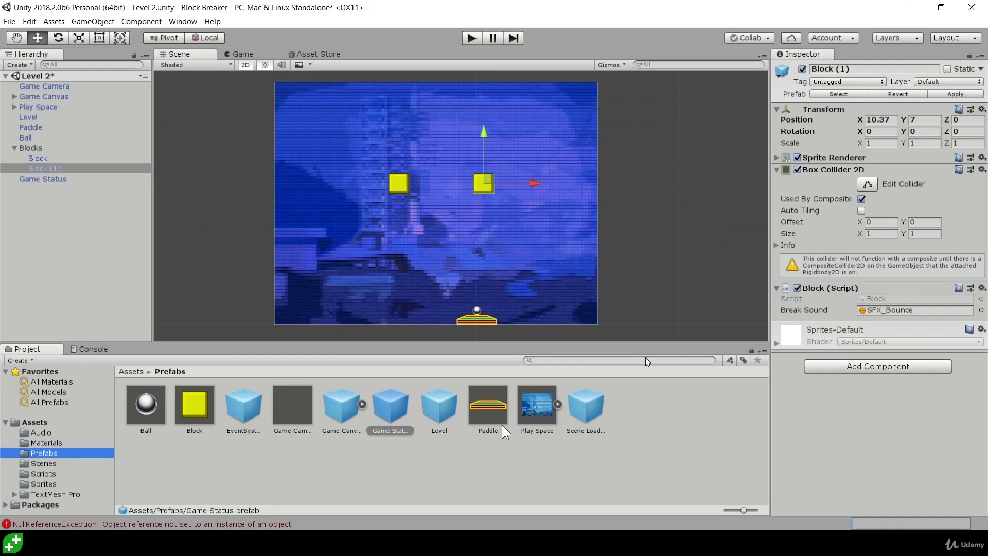
Step: Pause the lecture at 8:09 and exit full-screen playback
{"action": "mouse_move", "coordinate": [640, 347]}
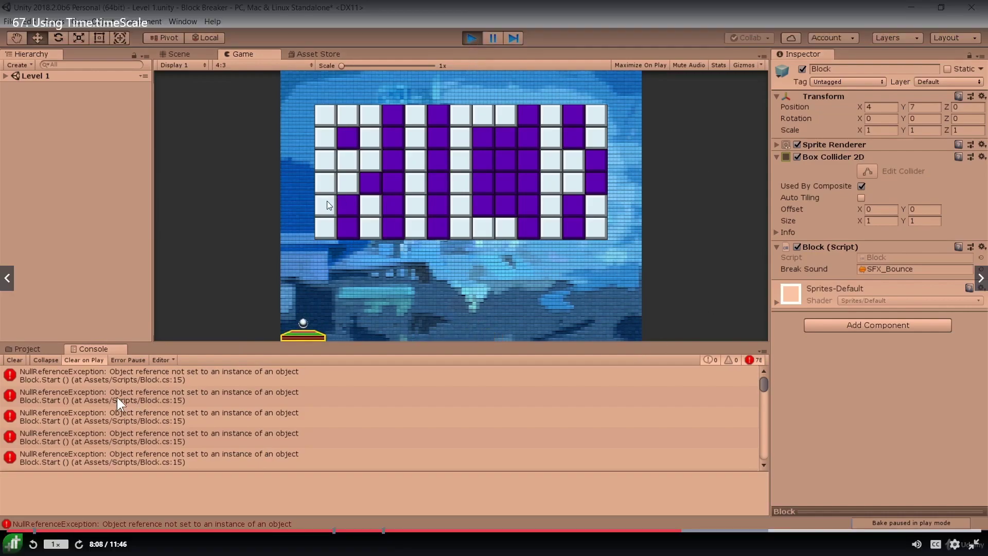
{"action": "key", "text": "space"}
{"action": "key", "text": "Escape"}
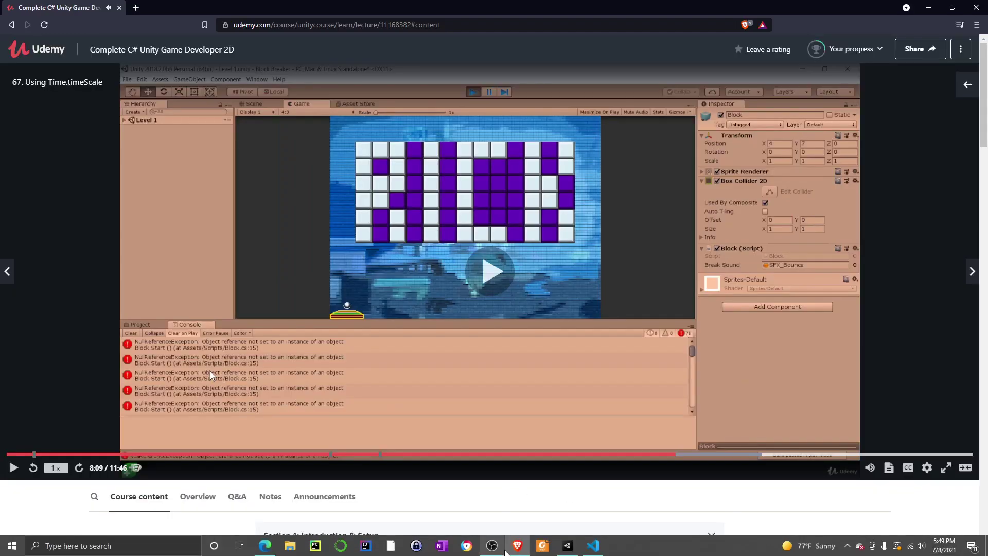
Step: Play-test Level 2 with the Console visible, launch the ball, stop, and return to the lecture
{"action": "left_click", "coordinate": [568, 547]}
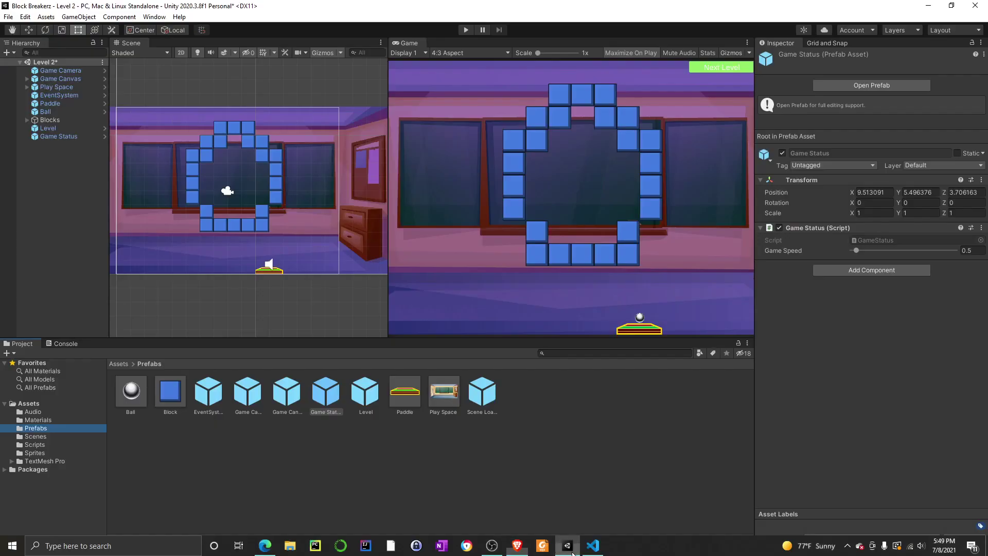
{"action": "left_click", "coordinate": [63, 343]}
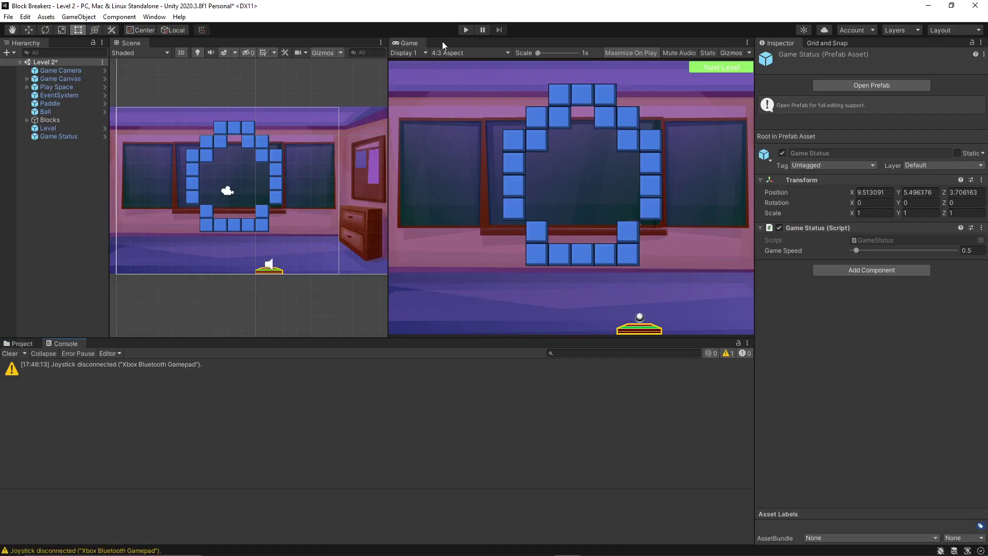
{"action": "left_click", "coordinate": [466, 30]}
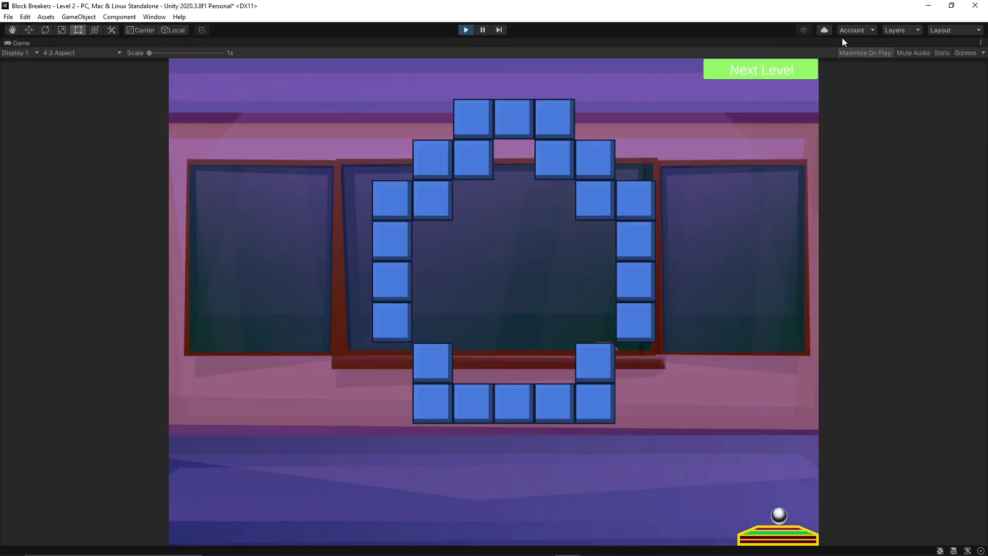
{"action": "left_click", "coordinate": [465, 30]}
{"action": "key", "text": "ctrl+p"}
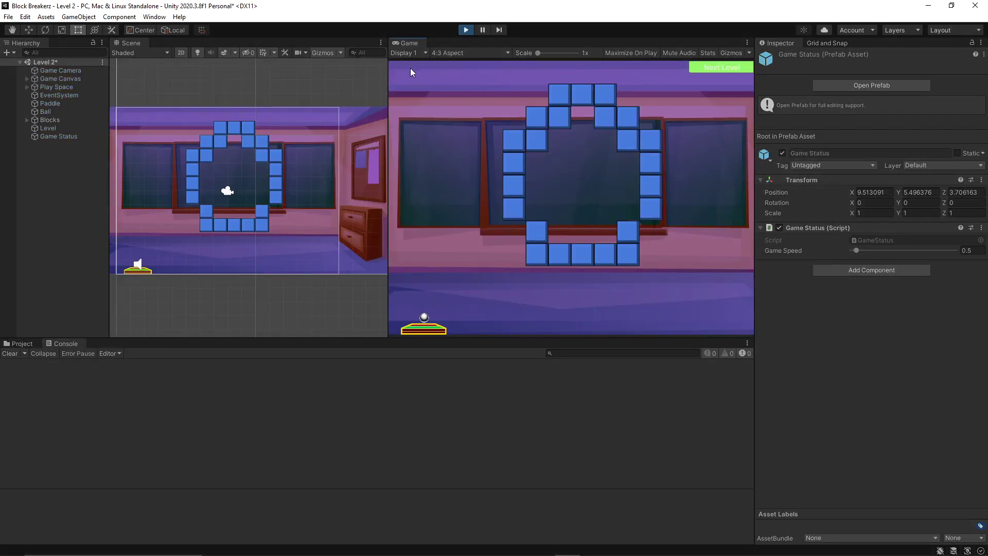
{"action": "left_click", "coordinate": [561, 92]}
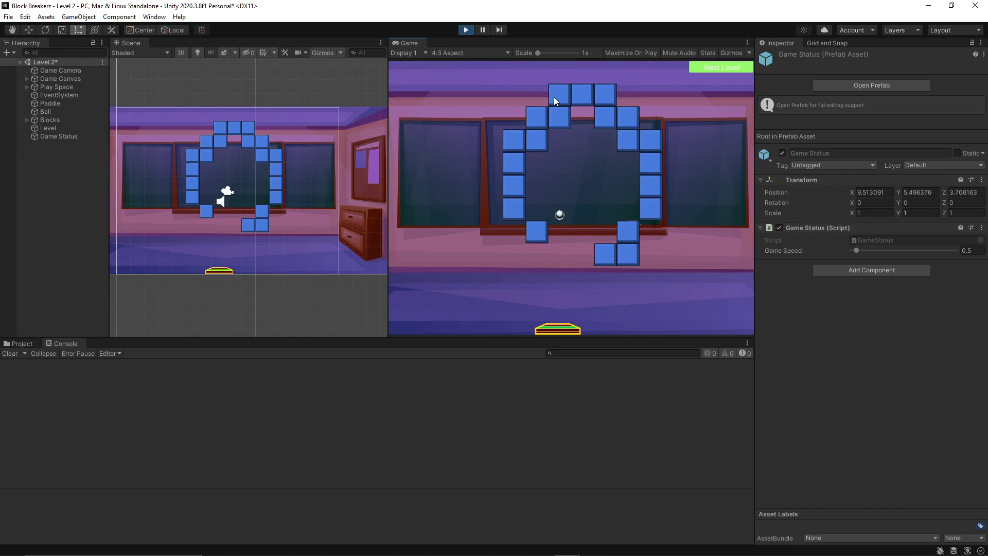
{"action": "left_click", "coordinate": [466, 30]}
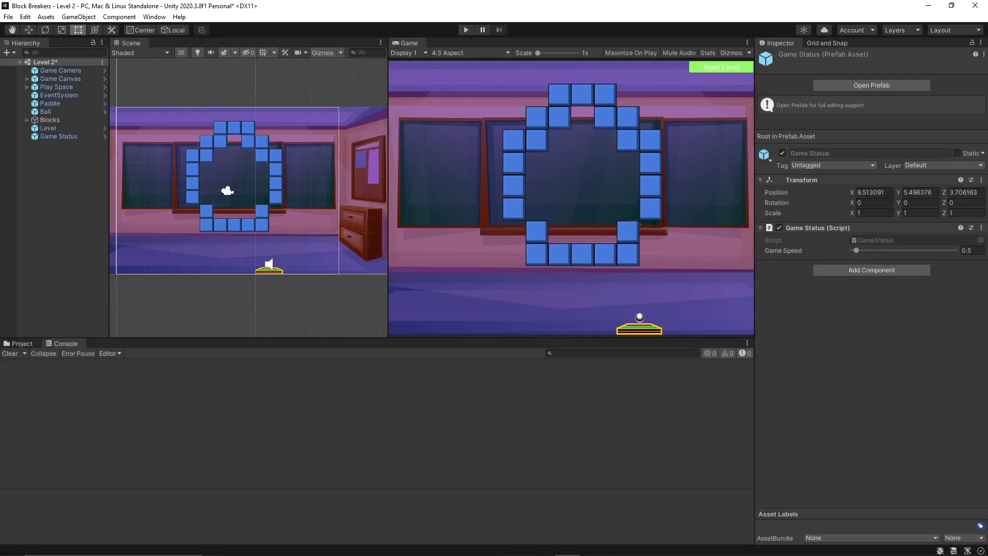
{"action": "left_click", "coordinate": [527, 546]}
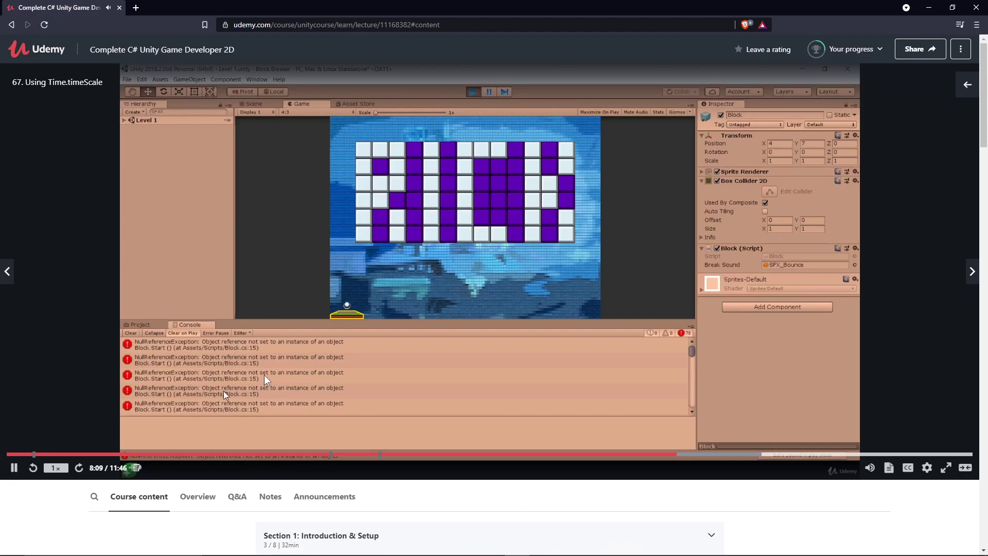
Step: Play the lecture full screen, pause on the Tune Your Game Speed slide at 8:27, and exit full screen
{"action": "left_click", "coordinate": [947, 467]}
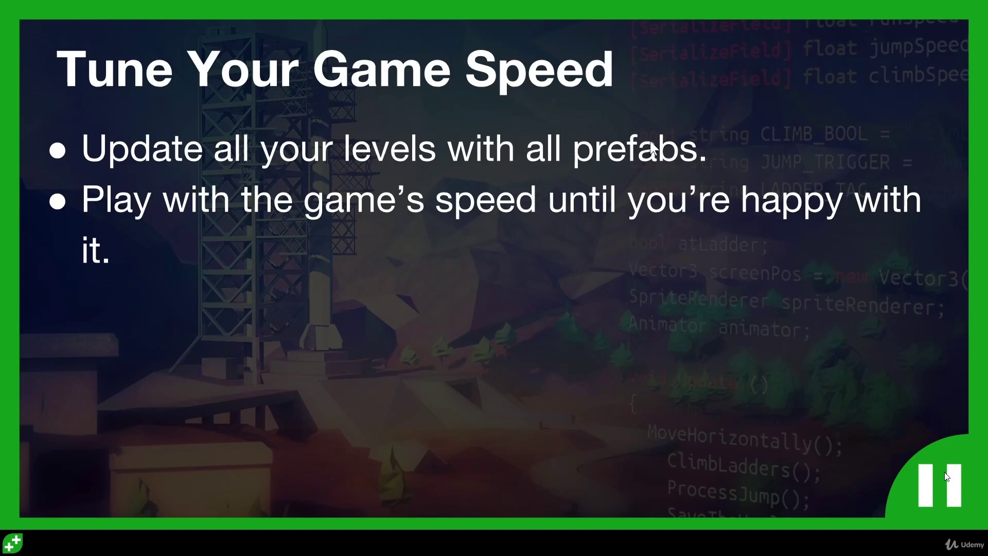
{"action": "left_click", "coordinate": [612, 401]}
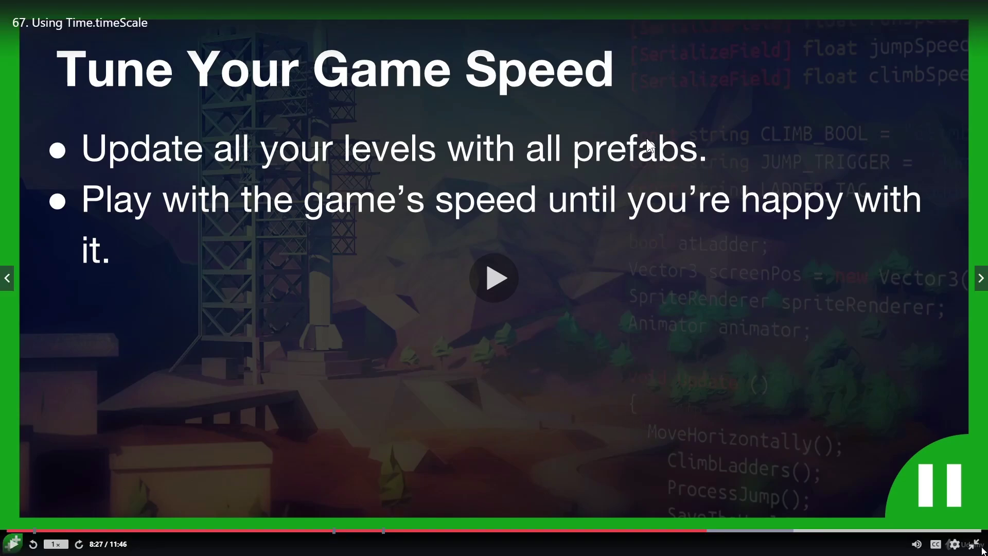
{"action": "key", "text": "Escape"}
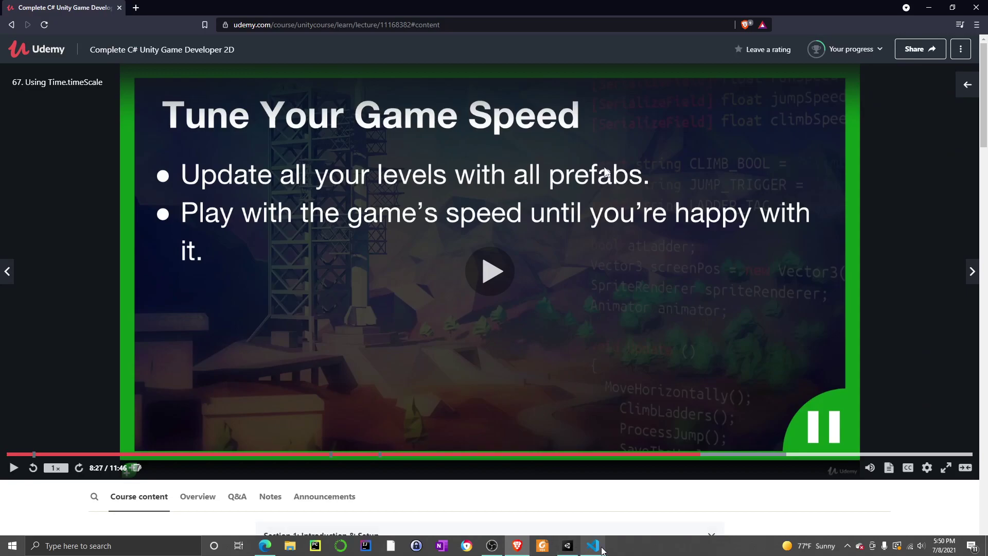
Step: Glance at VS Code and Unity, then return to the lecture paused at 8:27
{"action": "left_click", "coordinate": [592, 548]}
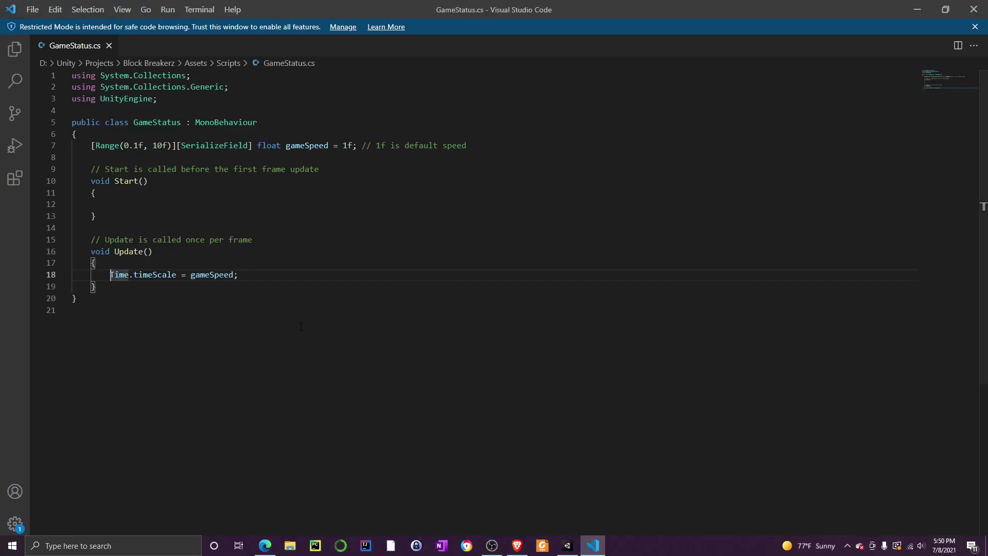
{"action": "left_click", "coordinate": [568, 552]}
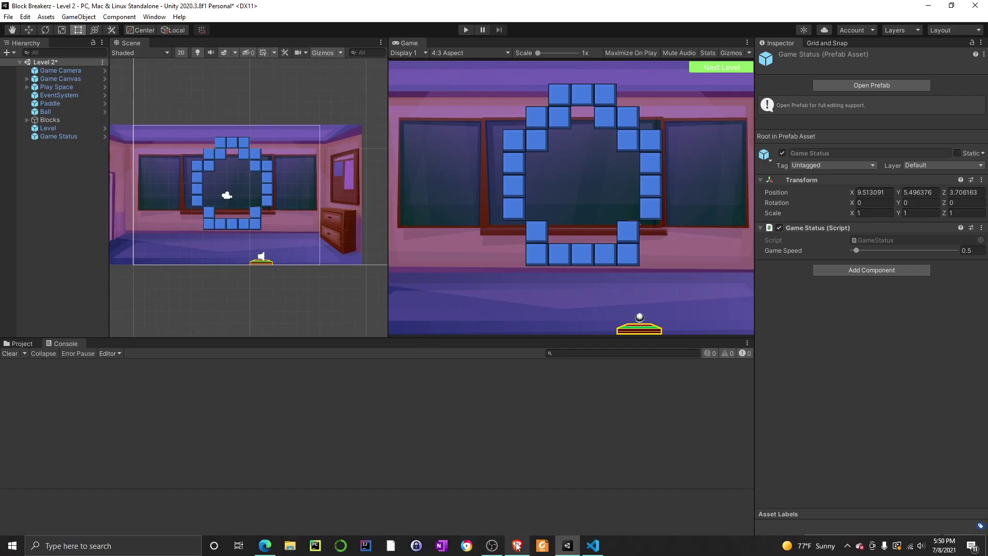
{"action": "left_click", "coordinate": [502, 547]}
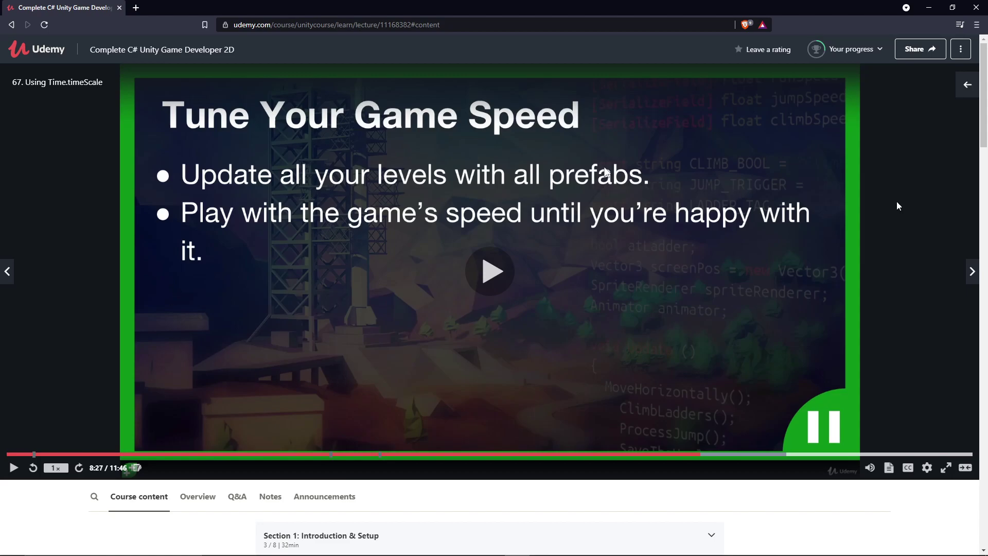
Step: Advance the lecture to 8:28, pause it, and bring Unity back on Level 2
{"action": "mouse_move", "coordinate": [566, 554]}
{"action": "left_click", "coordinate": [781, 374]}
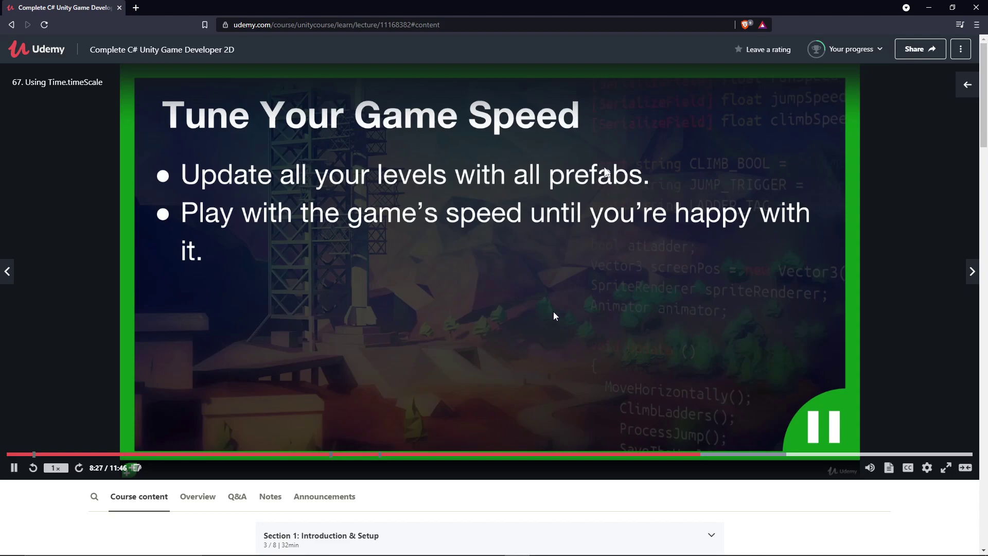
{"action": "left_click", "coordinate": [538, 374]}
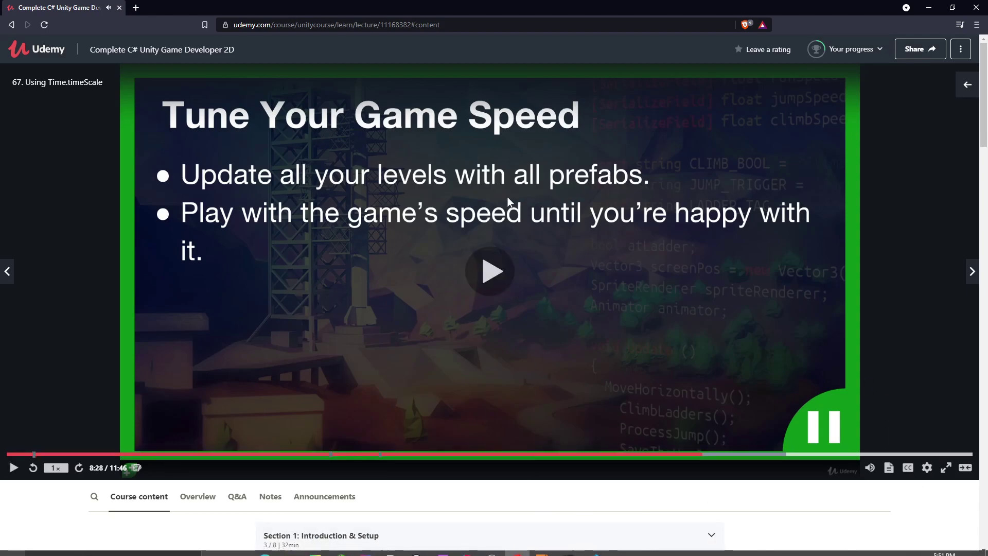
{"action": "left_click", "coordinate": [568, 545]}
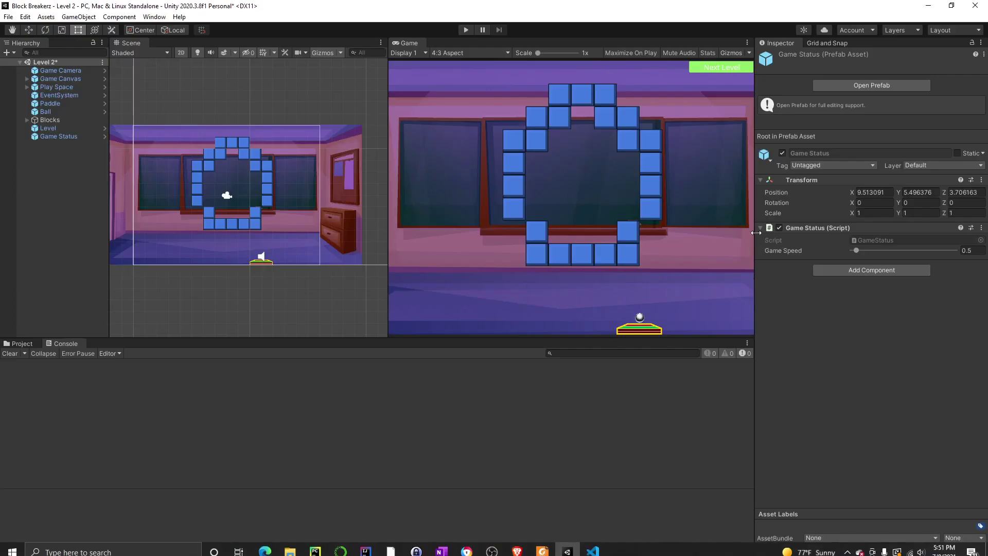
Step: Set the Game Status object's Game Speed to 2
{"action": "left_click", "coordinate": [92, 128]}
{"action": "left_click", "coordinate": [98, 138]}
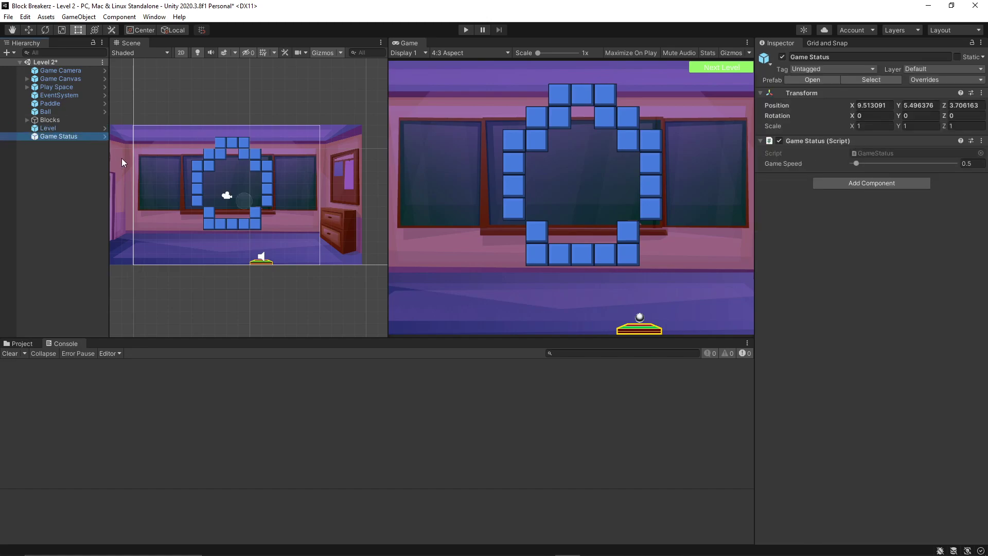
{"action": "left_click", "coordinate": [967, 161]}
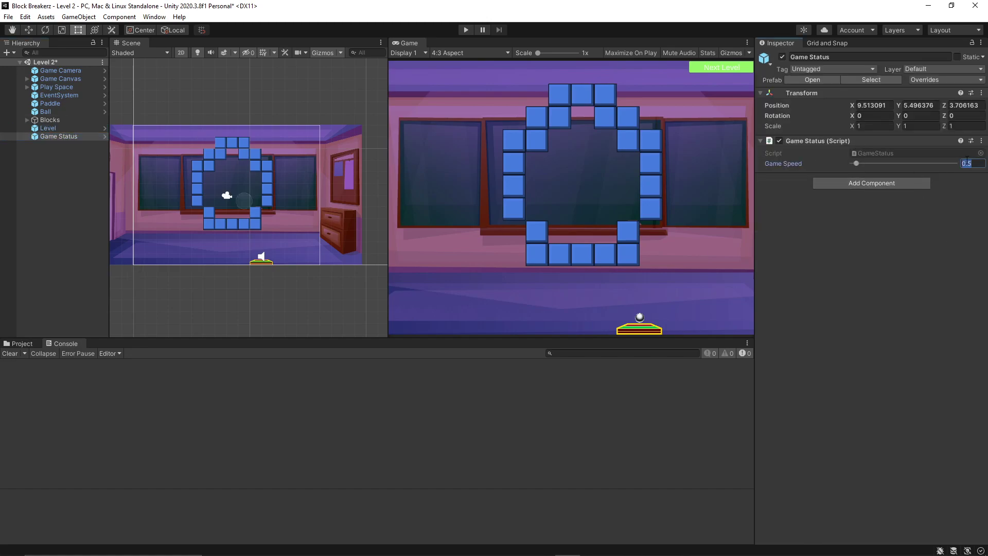
{"action": "type", "text": "2"}
Step: Play-test at speed 2 until Game Over, choose Play Again, then stop play mode
{"action": "left_click", "coordinate": [465, 29]}
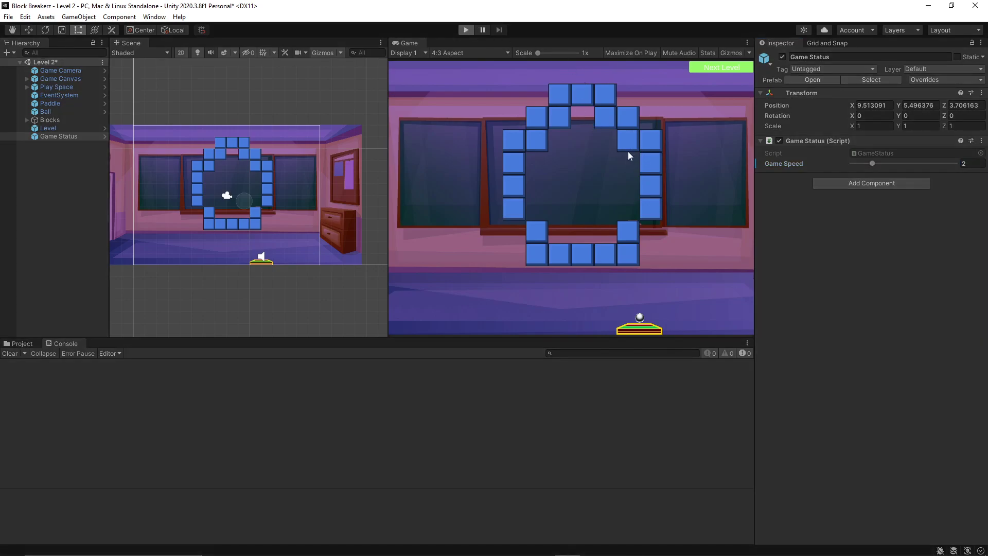
{"action": "left_click", "coordinate": [685, 146]}
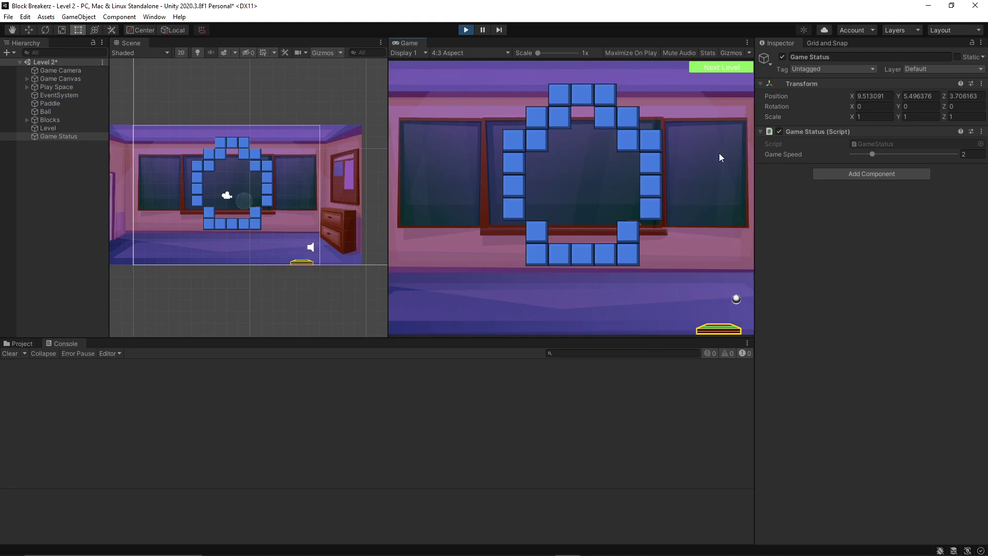
{"action": "left_click", "coordinate": [576, 210]}
{"action": "left_click", "coordinate": [566, 216]}
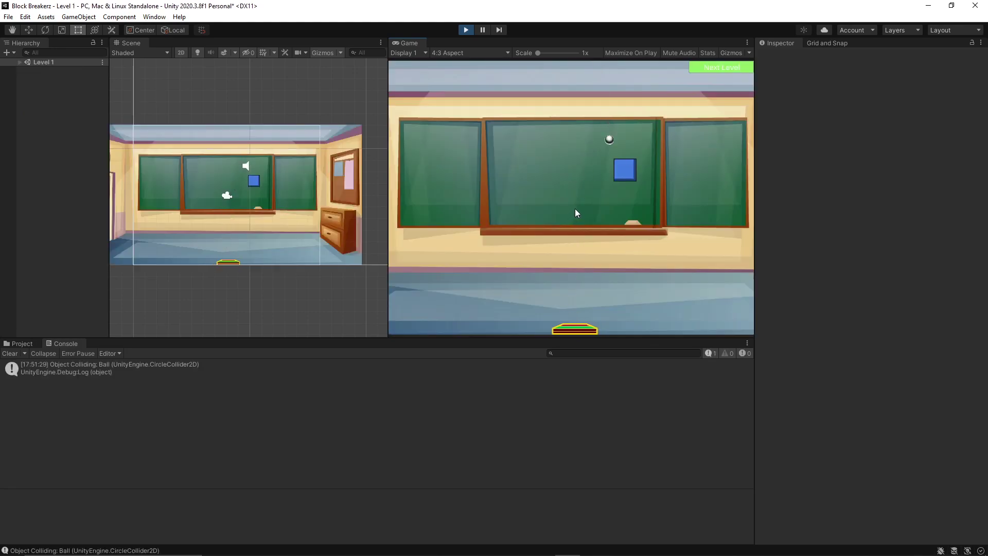
{"action": "left_click", "coordinate": [571, 214]}
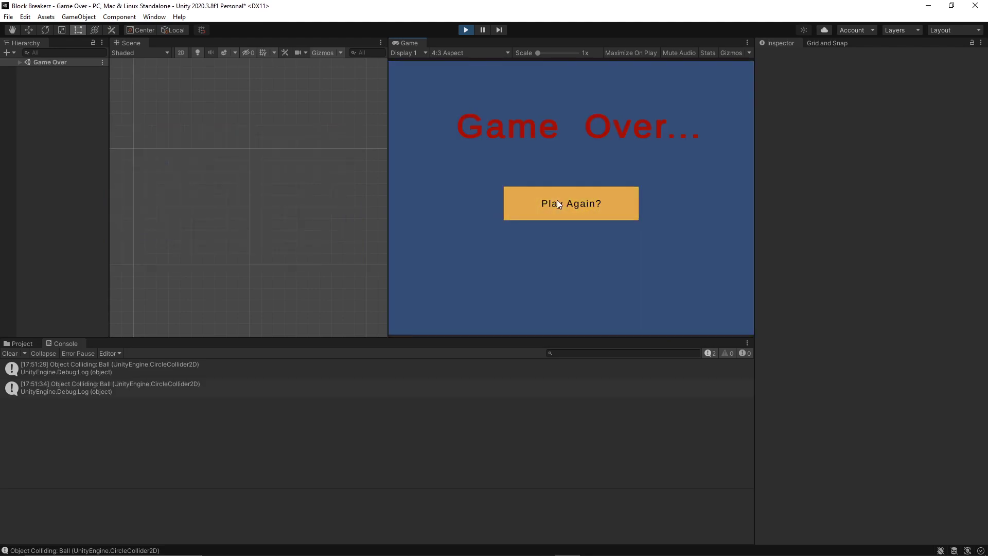
{"action": "left_click", "coordinate": [559, 202]}
{"action": "left_click", "coordinate": [468, 30]}
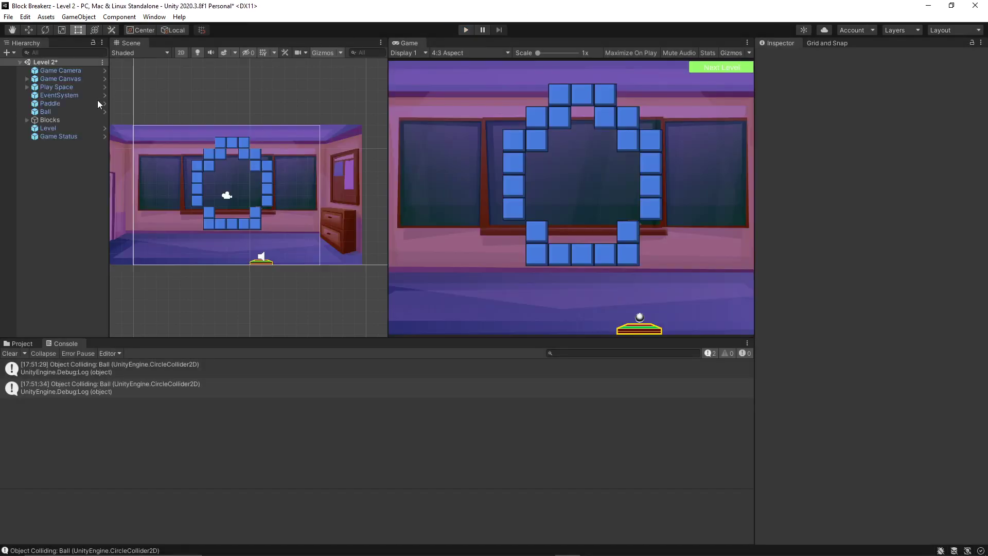
Step: Change Game Status's Game Speed to 0.75, then play Level 2 and launch the ball
{"action": "double_click", "coordinate": [47, 129]}
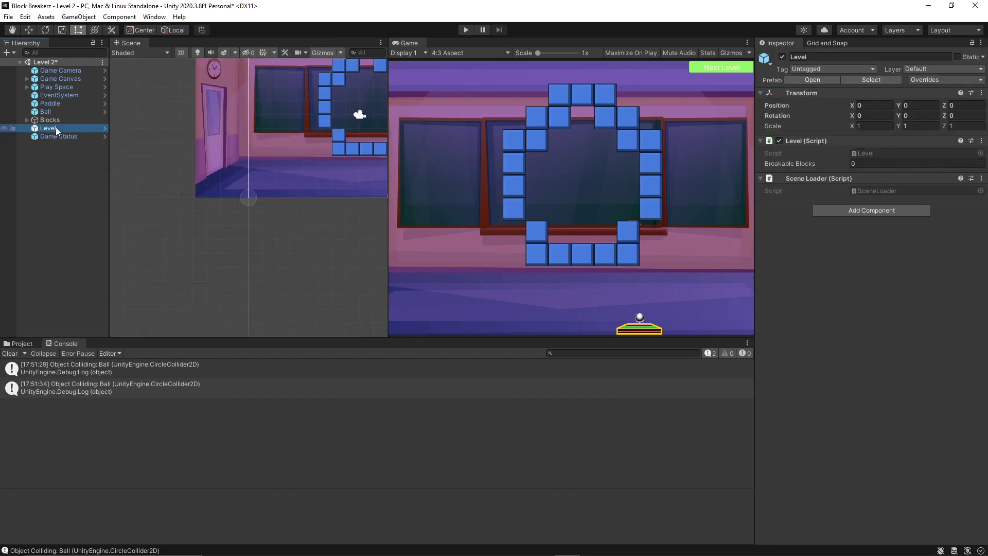
{"action": "left_click", "coordinate": [45, 137]}
{"action": "middle_click_drag", "start_coordinate": [300, 273], "coordinate": [231, 316]}
{"action": "left_click", "coordinate": [976, 163]}
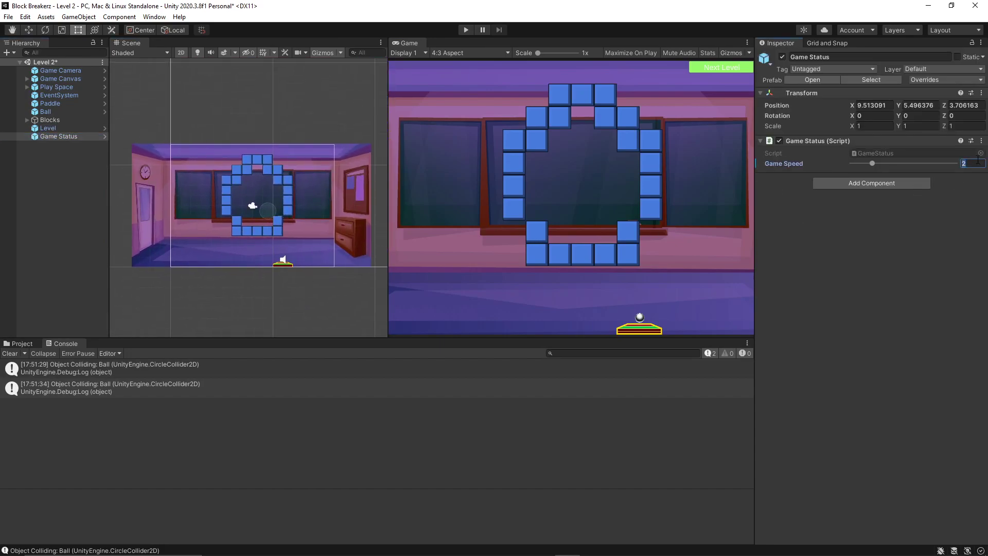
{"action": "type", "text": "0.7"}
{"action": "type", "text": "5"}
{"action": "left_click", "coordinate": [466, 30]}
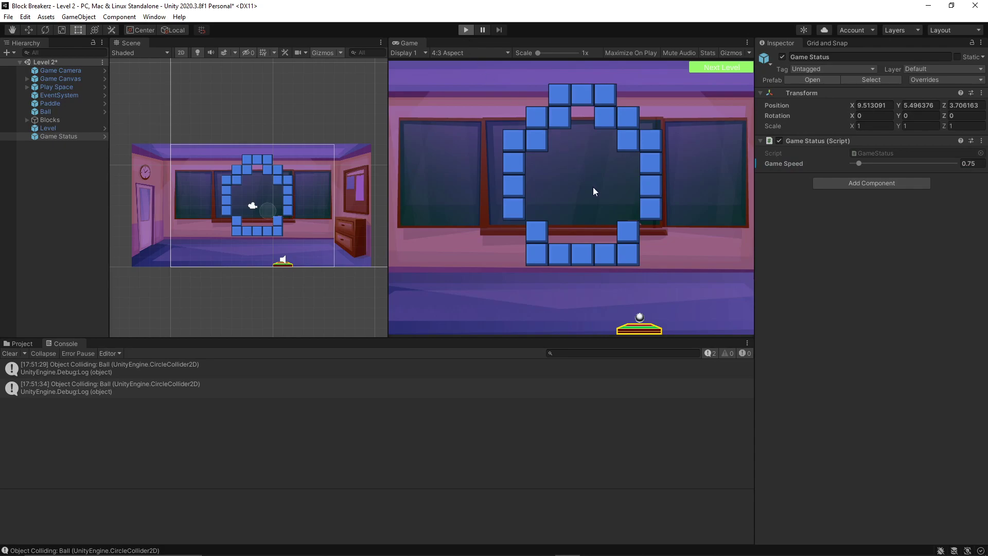
{"action": "left_click", "coordinate": [729, 187]}
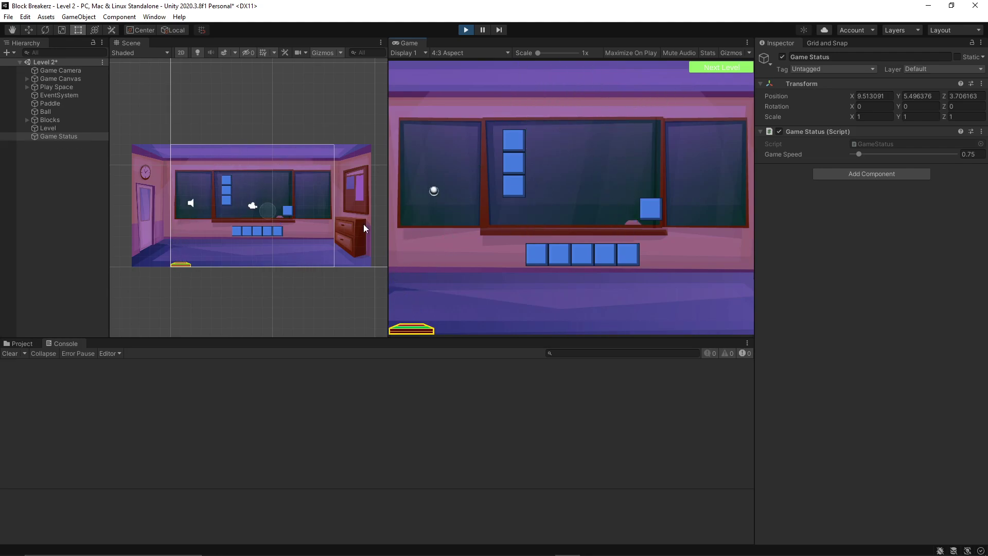
Step: Stop play mode and set Game Speed to 0.85
{"action": "left_click", "coordinate": [461, 31]}
{"action": "left_click", "coordinate": [969, 163]}
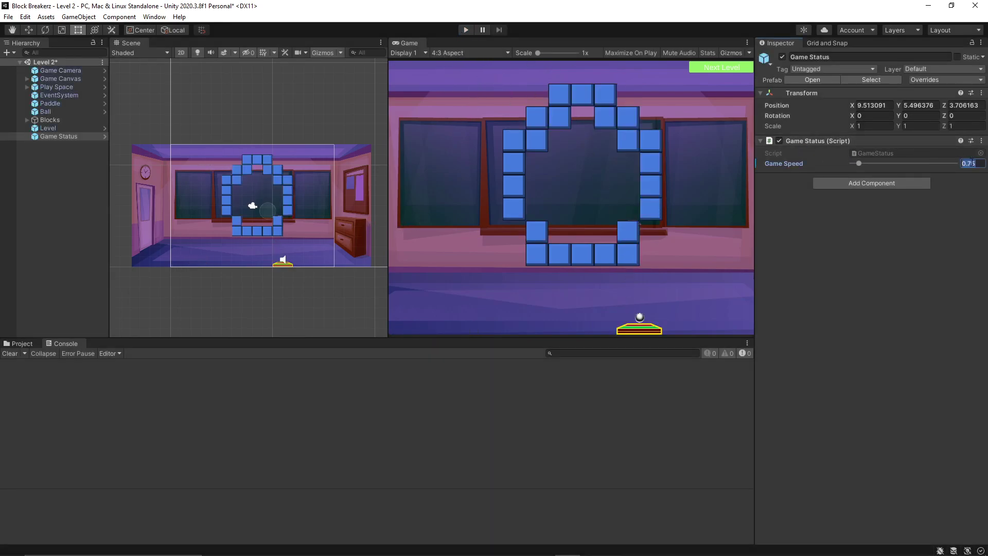
{"action": "type", "text": "0.85"}
Step: Play-test the level at 0.85, stop, and switch to the Udemy lecture
{"action": "left_click", "coordinate": [466, 30]}
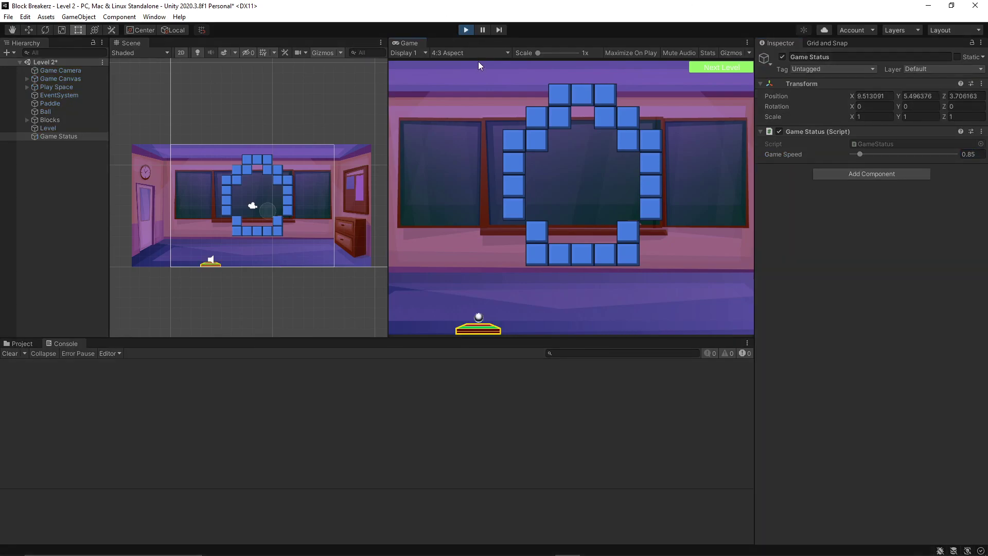
{"action": "left_click", "coordinate": [571, 163]}
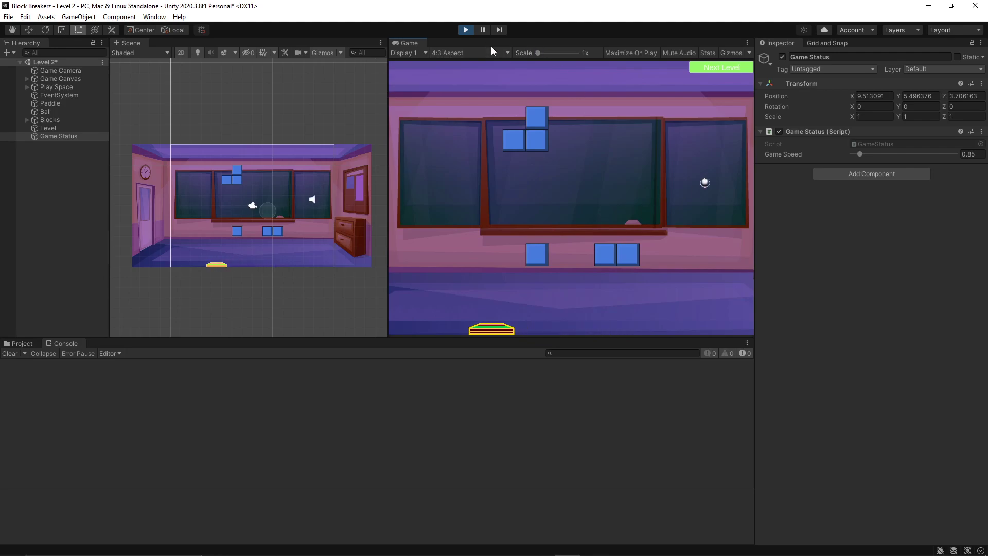
{"action": "left_click", "coordinate": [466, 31]}
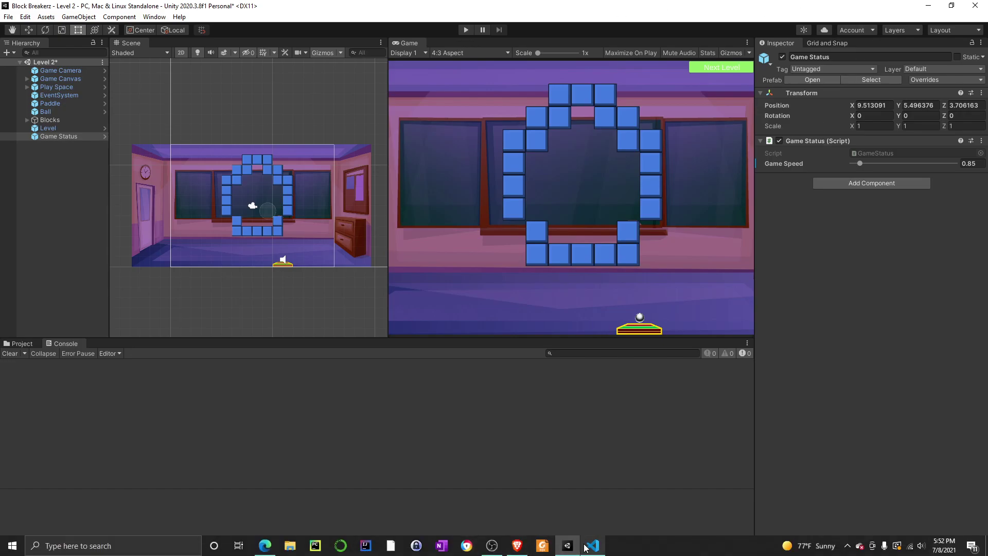
{"action": "left_click", "coordinate": [519, 547]}
Step: Resume the Using Time.timeScale lecture, pause it around 9:06, then continue playback
{"action": "left_click", "coordinate": [471, 271]}
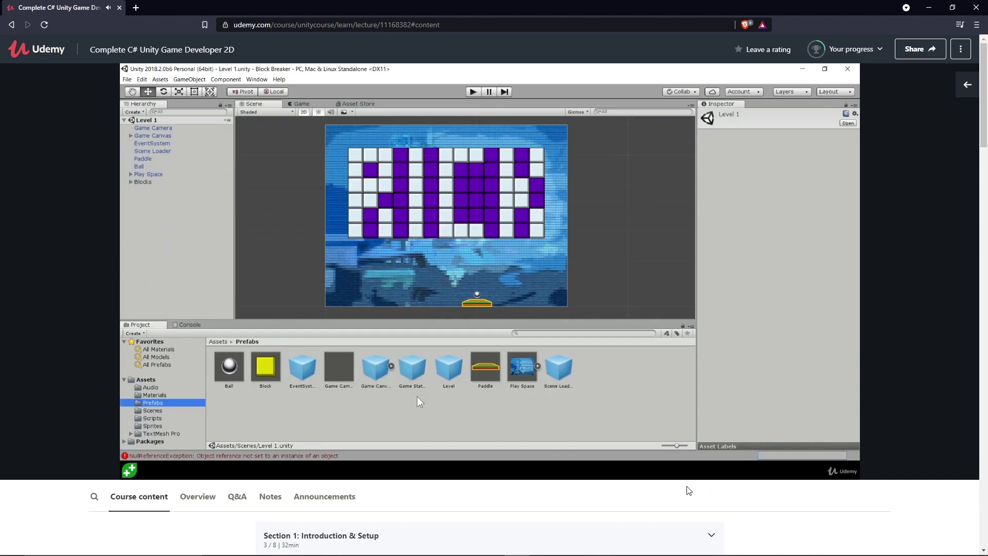
{"action": "mouse_move", "coordinate": [553, 466]}
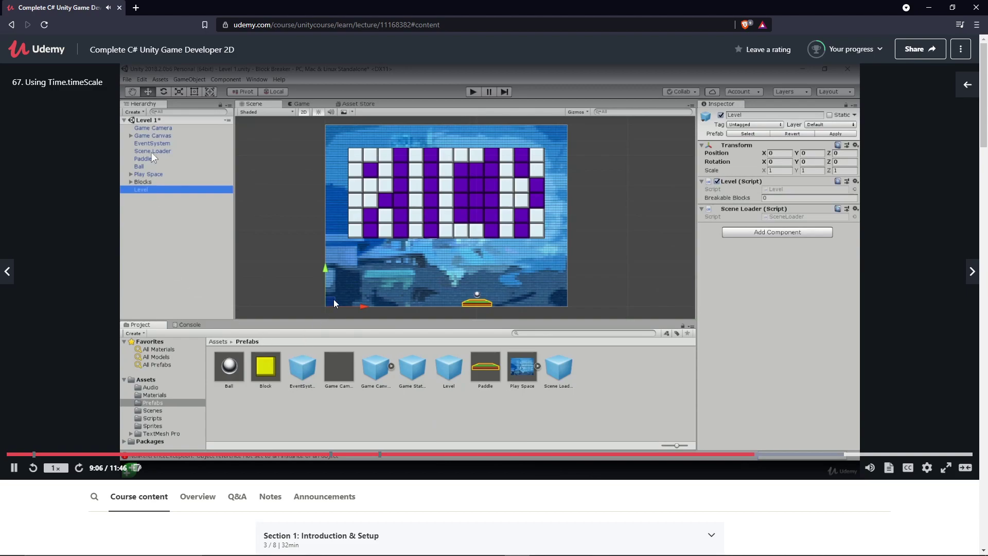
{"action": "left_click", "coordinate": [211, 300]}
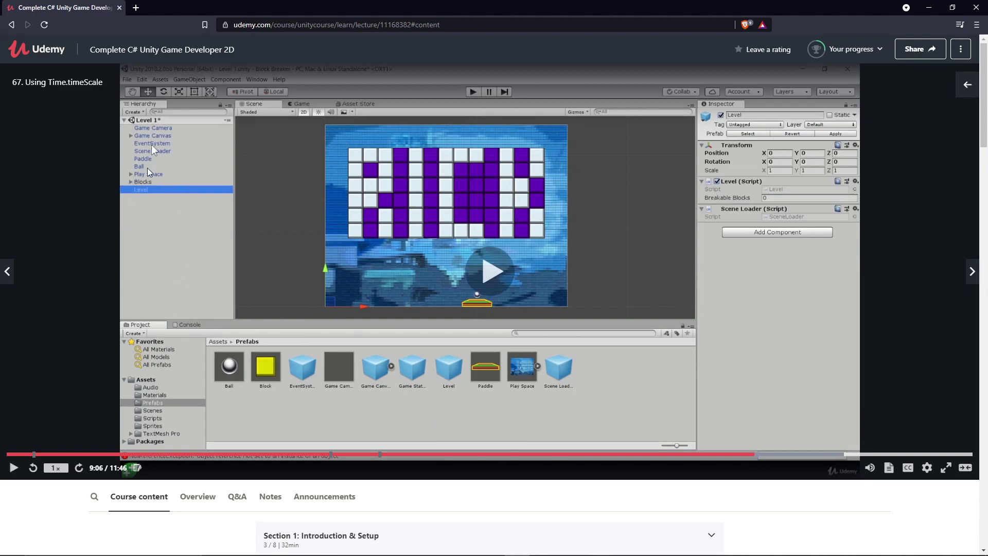
{"action": "left_click", "coordinate": [280, 225]}
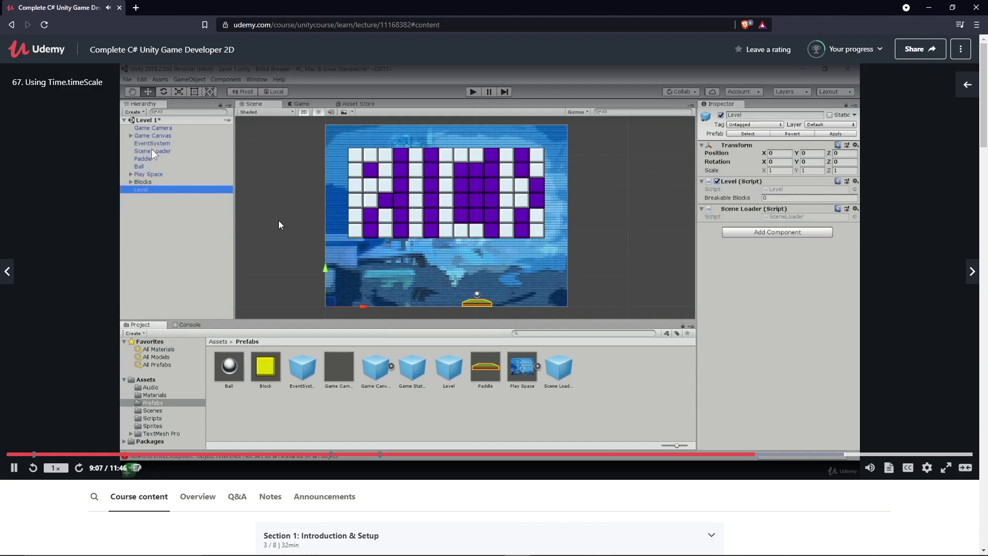
Step: Switch the lecture video to full screen and keep it playing
{"action": "left_click", "coordinate": [950, 474]}
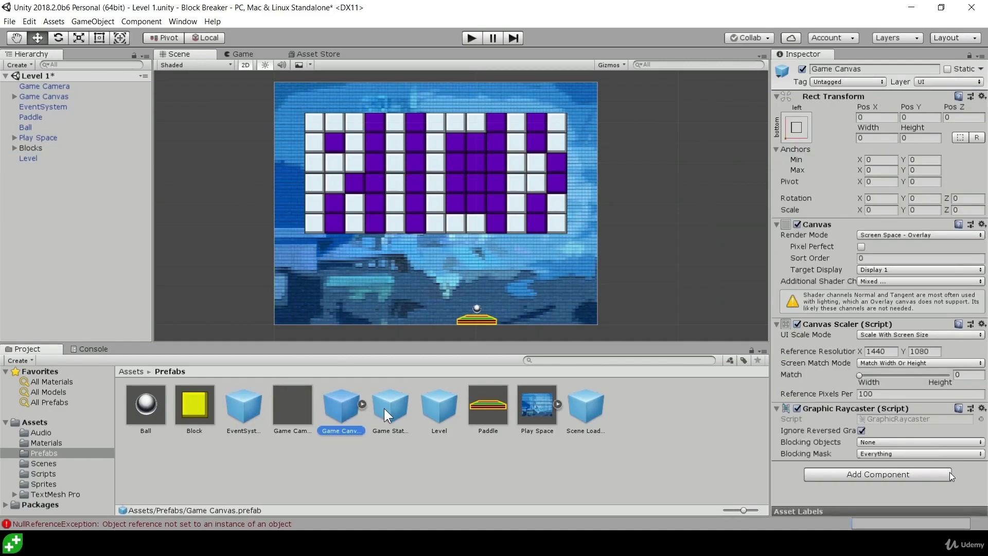
{"action": "mouse_move", "coordinate": [972, 545]}
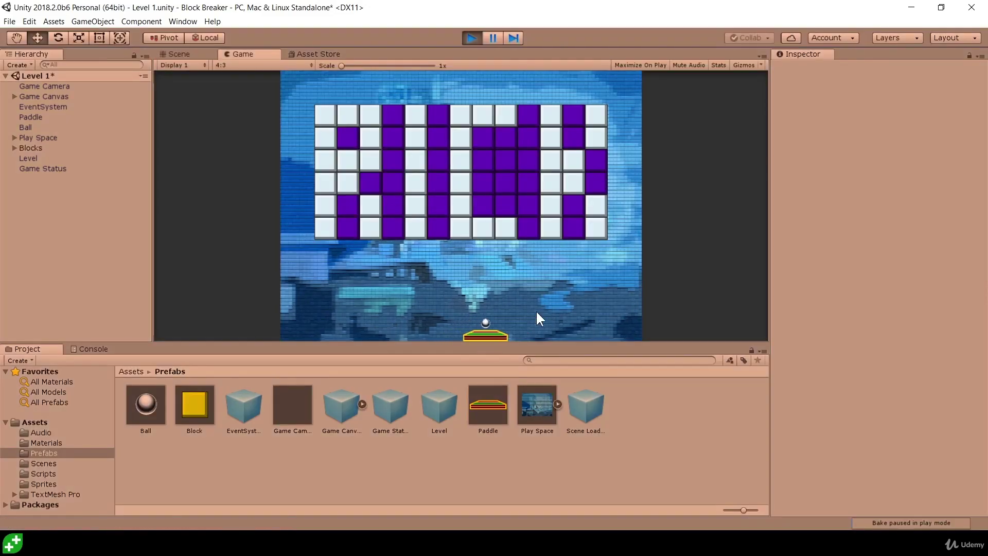
{"action": "left_click", "coordinate": [597, 332]}
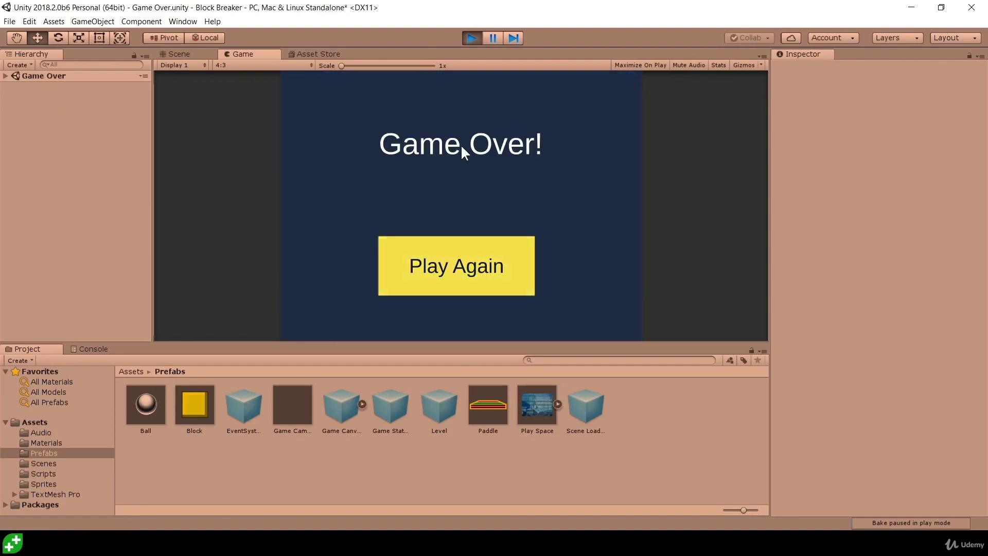
{"action": "left_click", "coordinate": [472, 37]}
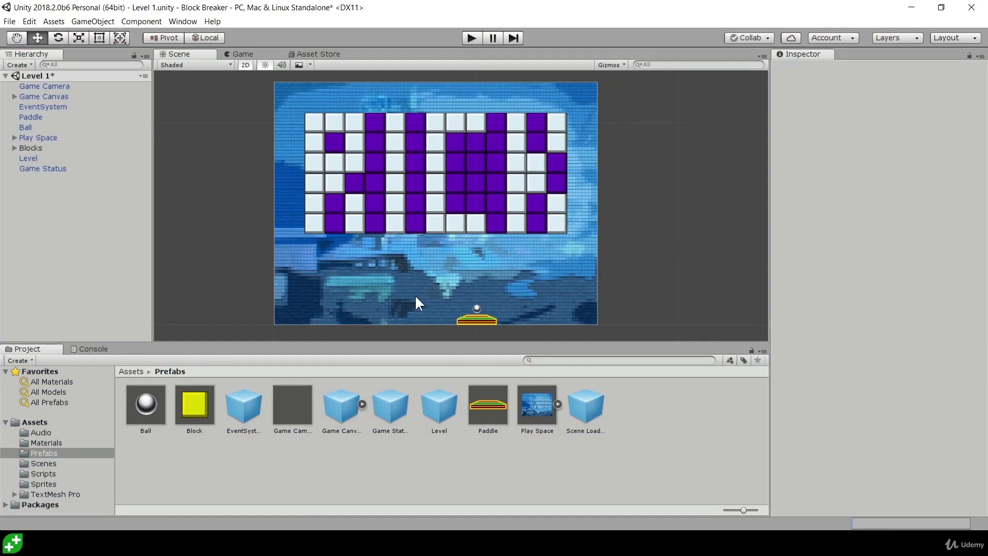
{"action": "left_click", "coordinate": [46, 170]}
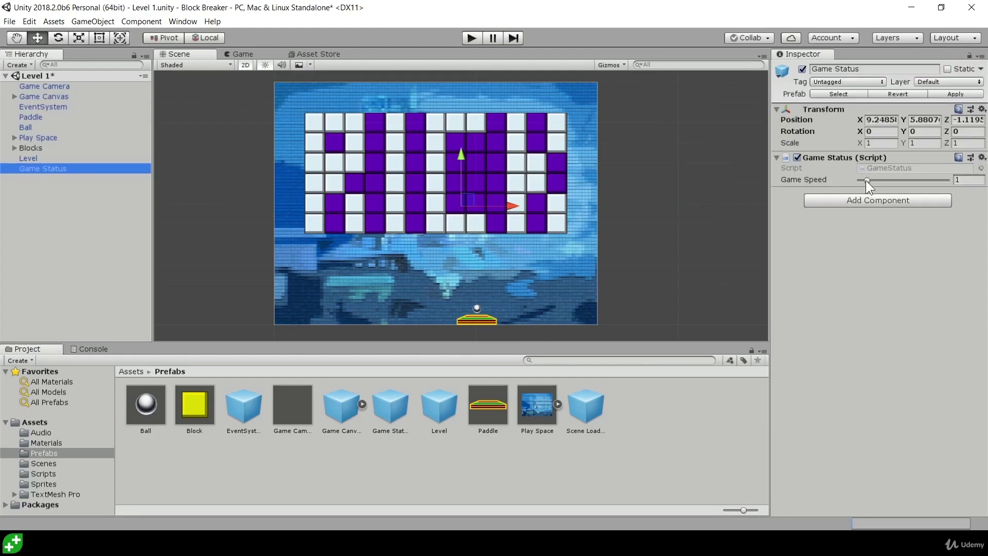
{"action": "left_click_drag", "start_coordinate": [867, 180], "coordinate": [865, 181]}
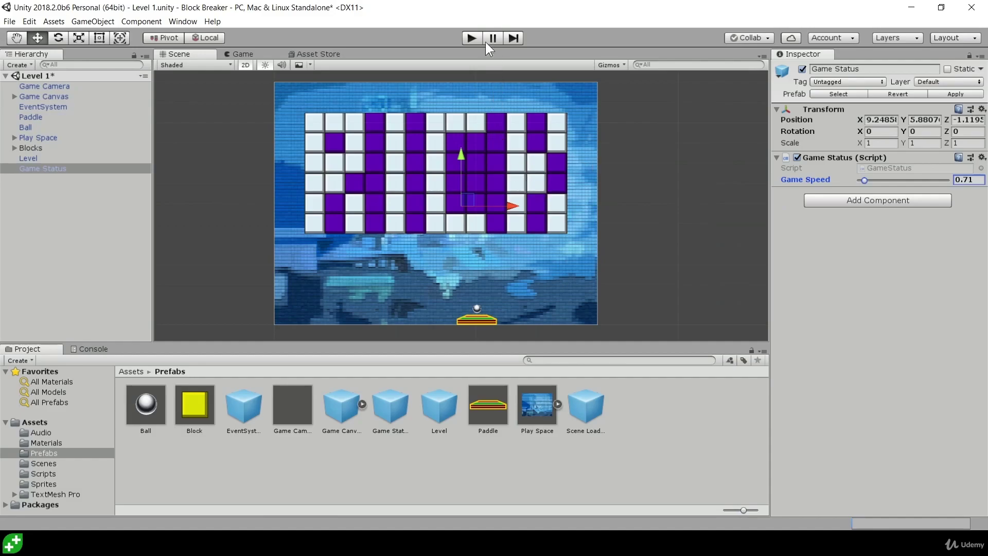
{"action": "left_click", "coordinate": [470, 40]}
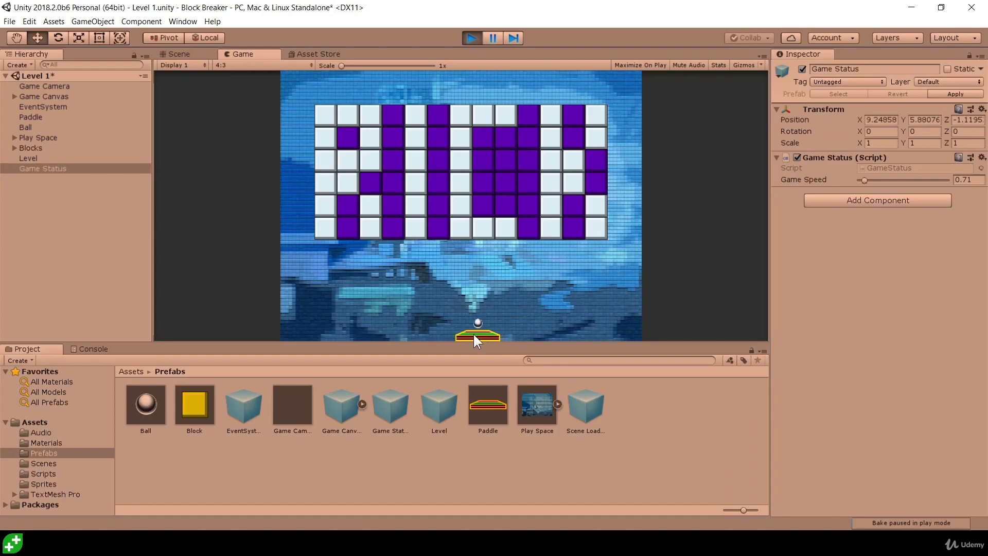
{"action": "left_click", "coordinate": [461, 335]}
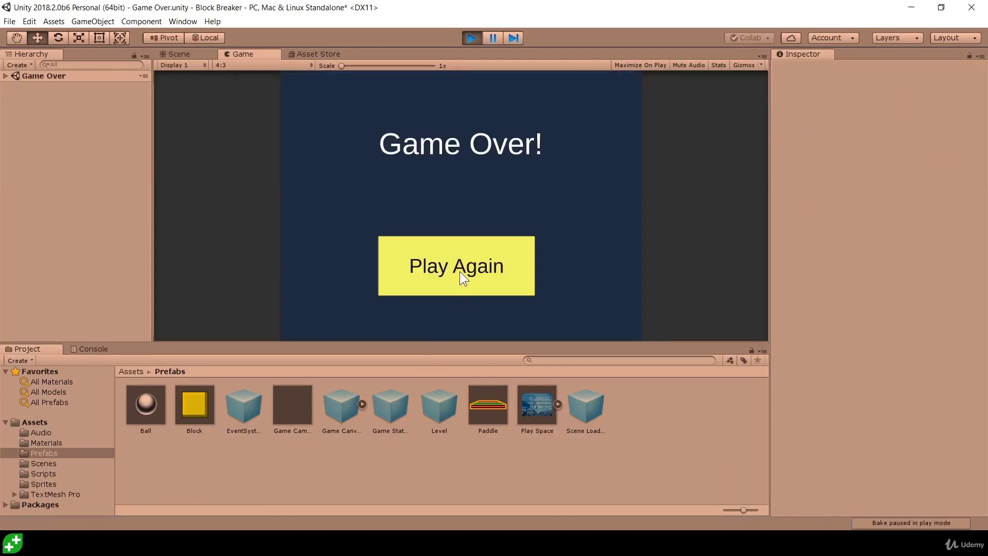
{"action": "left_click", "coordinate": [468, 35]}
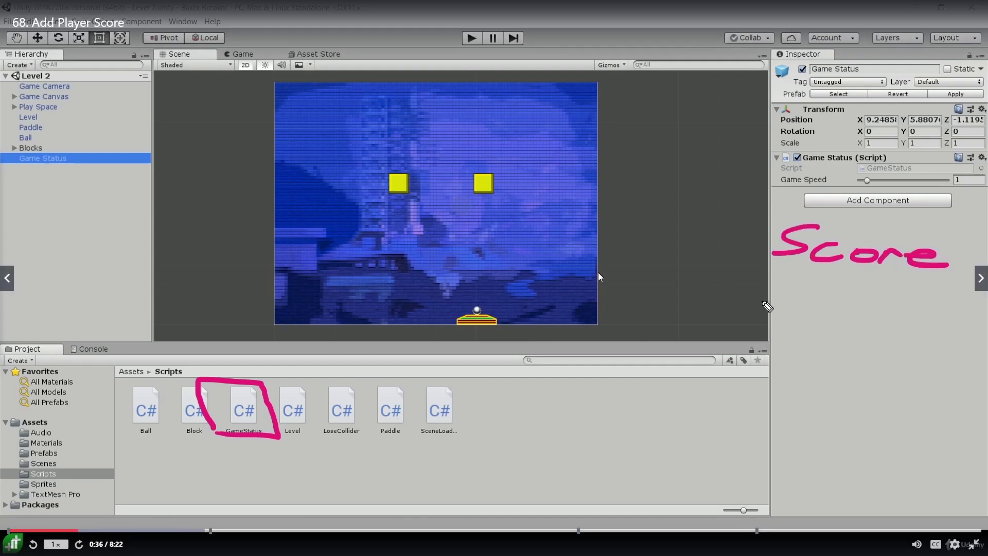
Step: Follow the Add Player Score lecture until GameStatus.cs is opened in Visual Studio
{"action": "mouse_move", "coordinate": [595, 278]}
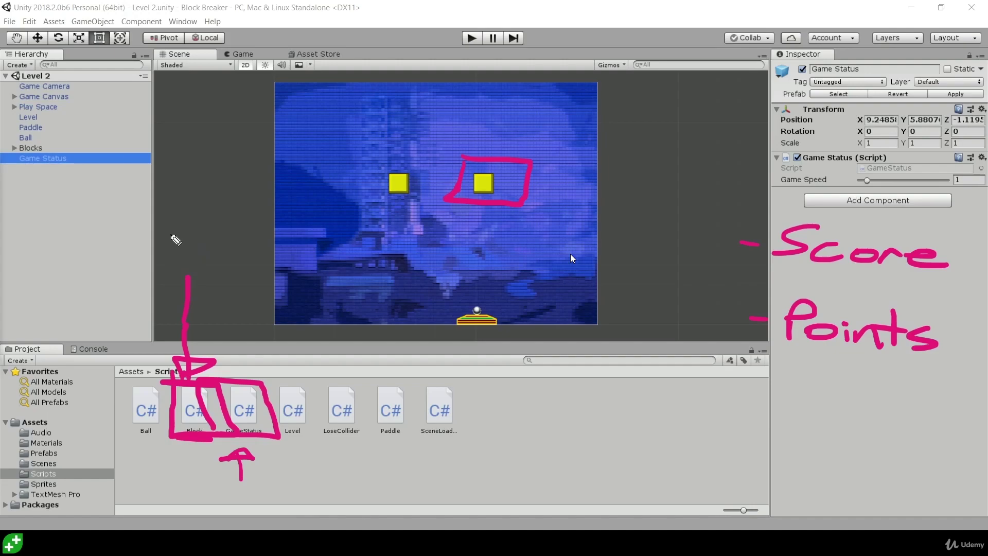
{"action": "mouse_move", "coordinate": [564, 258]}
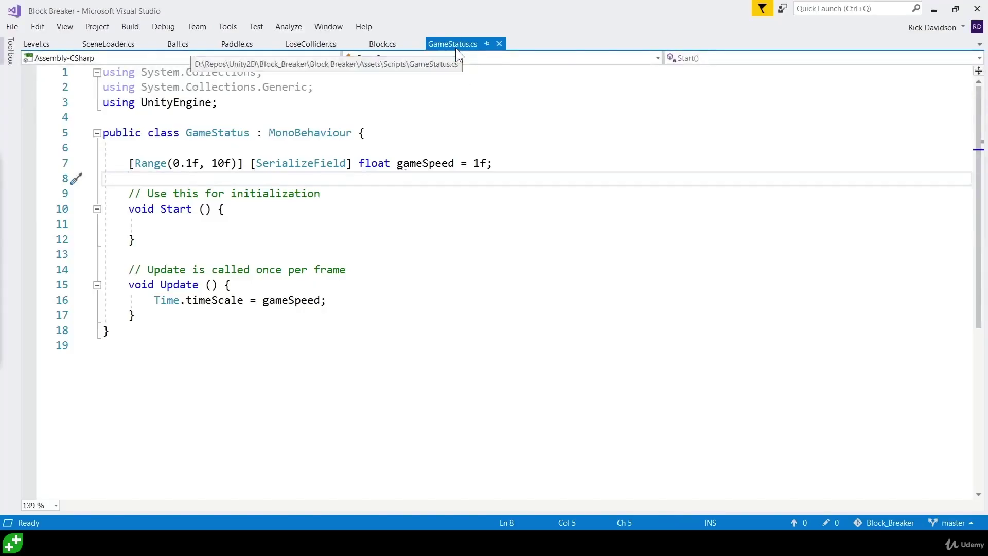
Step: In GameStatus.cs, add a '// config params' comment above the gameSpeed field
{"action": "left_click", "coordinate": [383, 43]}
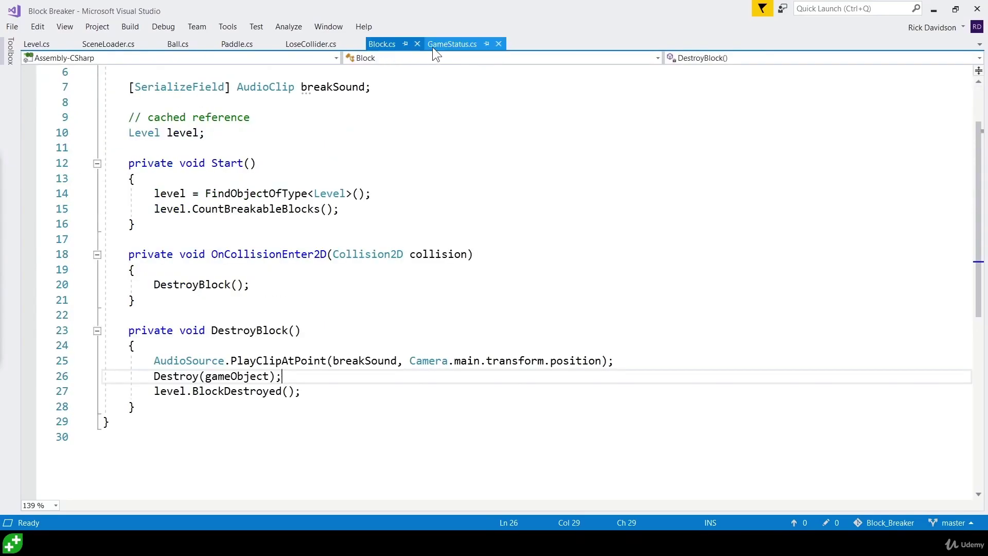
{"action": "left_click", "coordinate": [443, 45]}
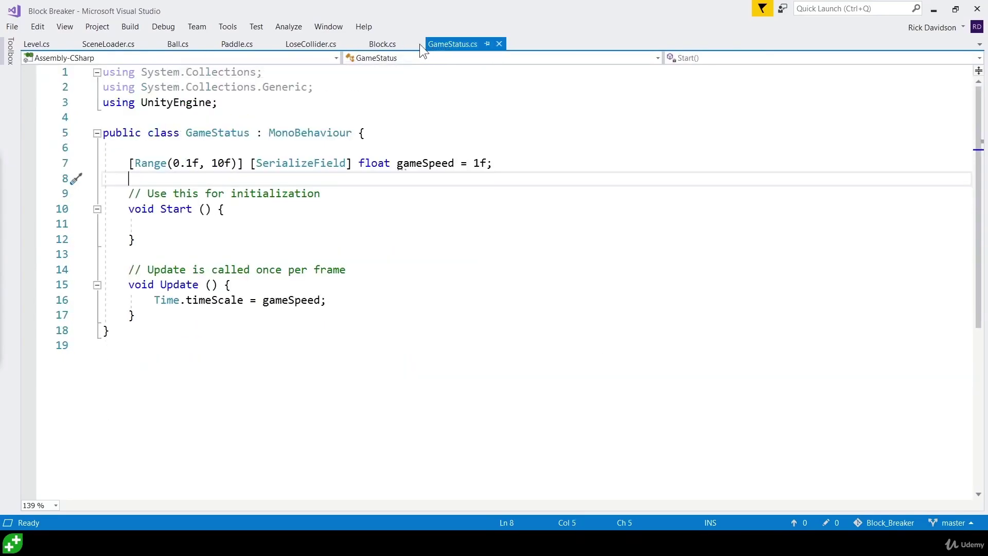
{"action": "left_click", "coordinate": [381, 44]}
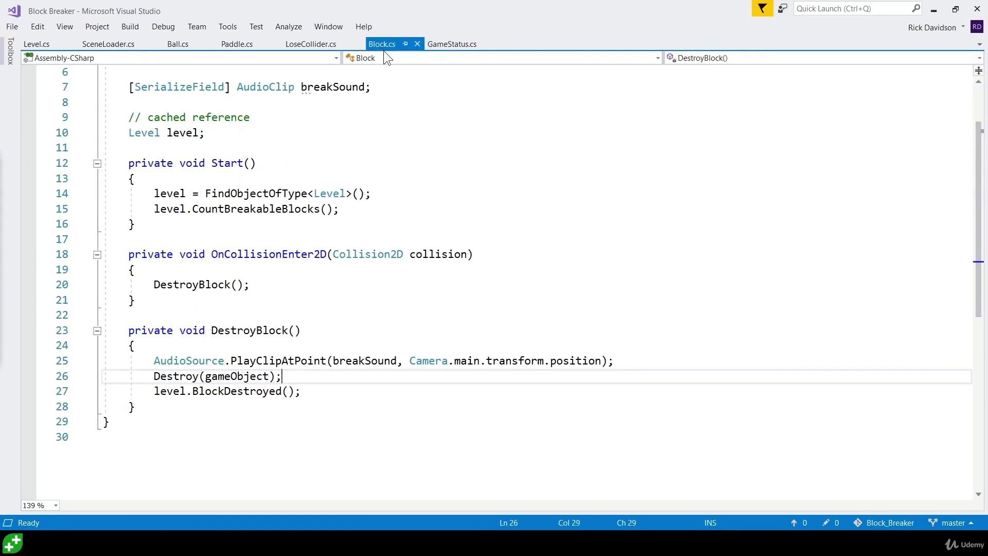
{"action": "left_click", "coordinate": [448, 43]}
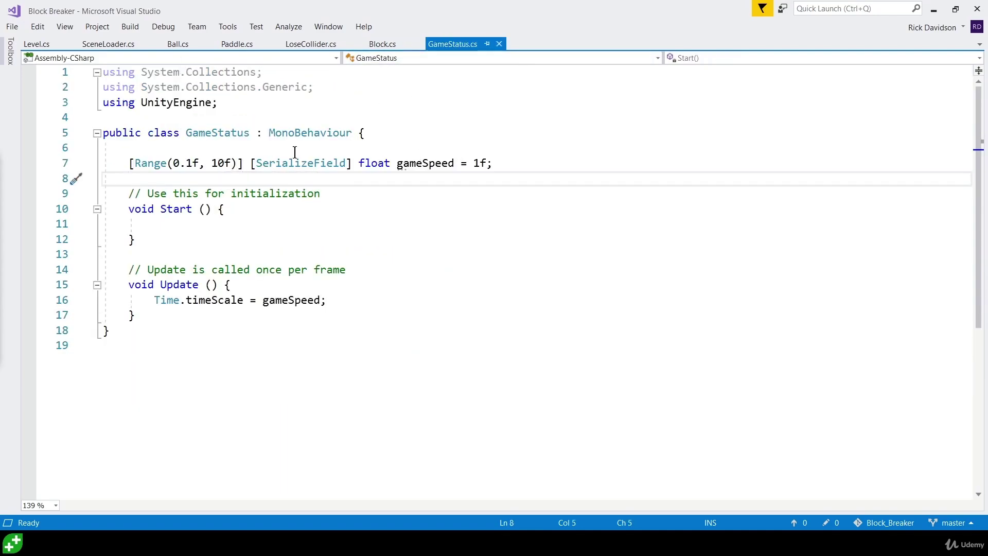
{"action": "left_click", "coordinate": [418, 153]}
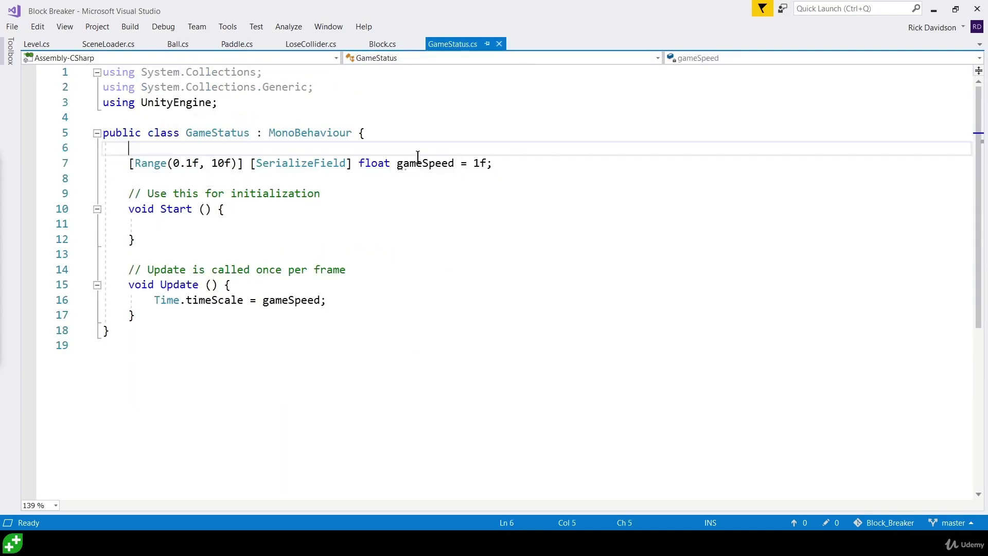
{"action": "key", "text": "Return"}
{"action": "type", "text": "//"}
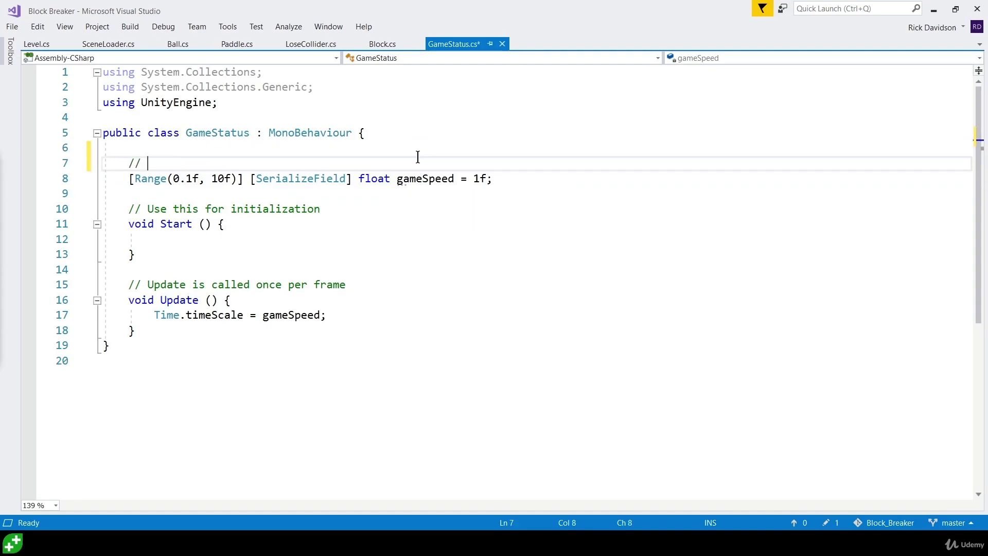
{"action": "type", "text": " config"}
{"action": "type", "text": " params"}
Step: Add a '// state variables' comment below gameSpeed with a new line beneath it
{"action": "key", "text": "Down"}
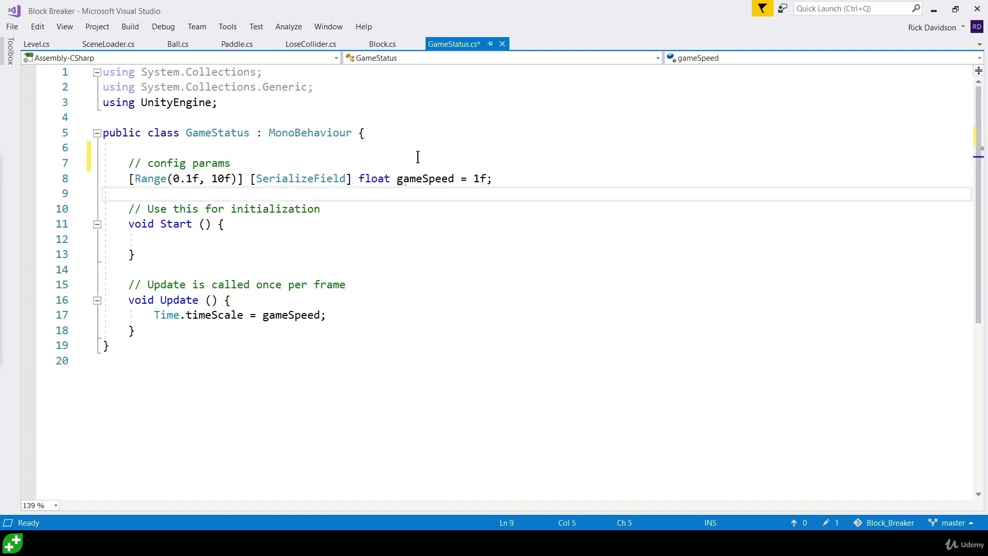
{"action": "key", "text": "End"}
{"action": "key", "text": "Return"}
{"action": "key", "text": "Return"}
{"action": "type", "text": "// "}
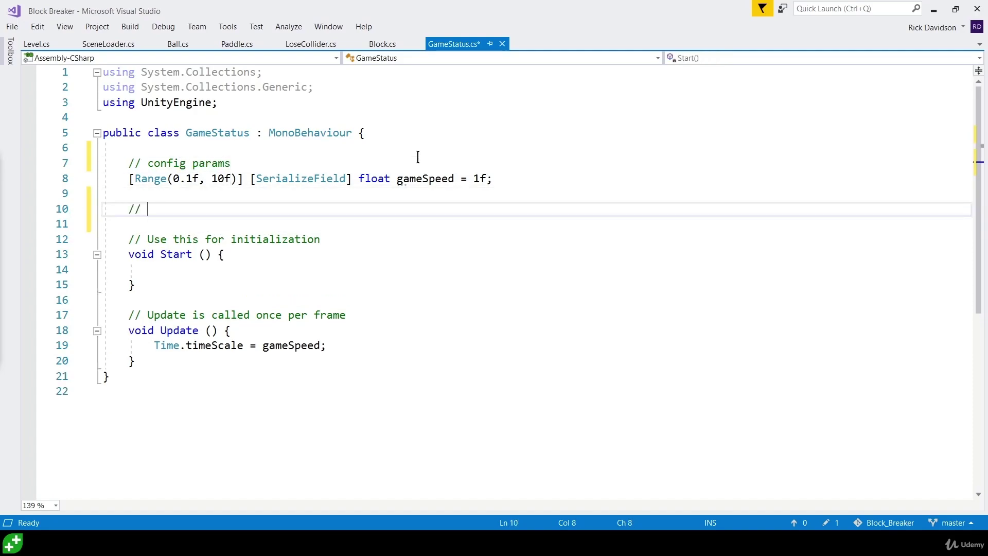
{"action": "type", "text": "stag"}
{"action": "type", "text": "vari"}
{"action": "type", "text": "ables"}
{"action": "key", "text": "Up"}
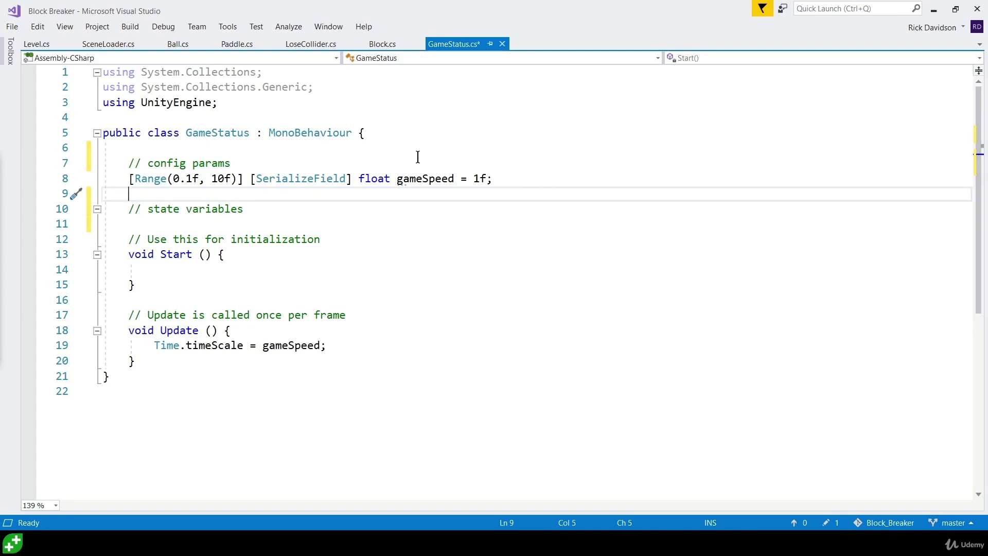
{"action": "key", "text": "Down"}
{"action": "key", "text": "Down"}
{"action": "key", "text": "Return"}
{"action": "key", "text": "Up"}
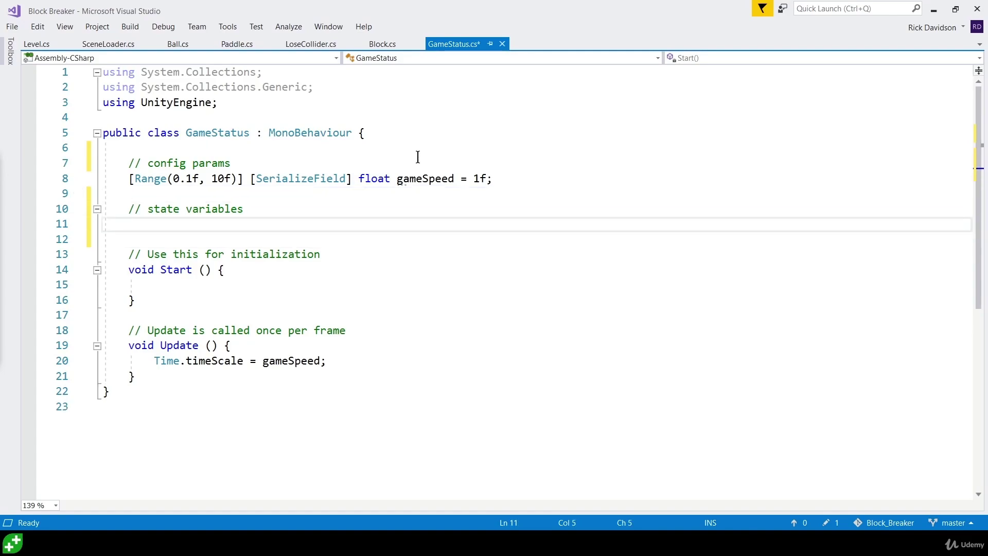
Step: Declare '[SerializeField] int currentScore;' under the state variables comment
{"action": "type", "text": "[serf"}
{"action": "key", "text": "Tab"}
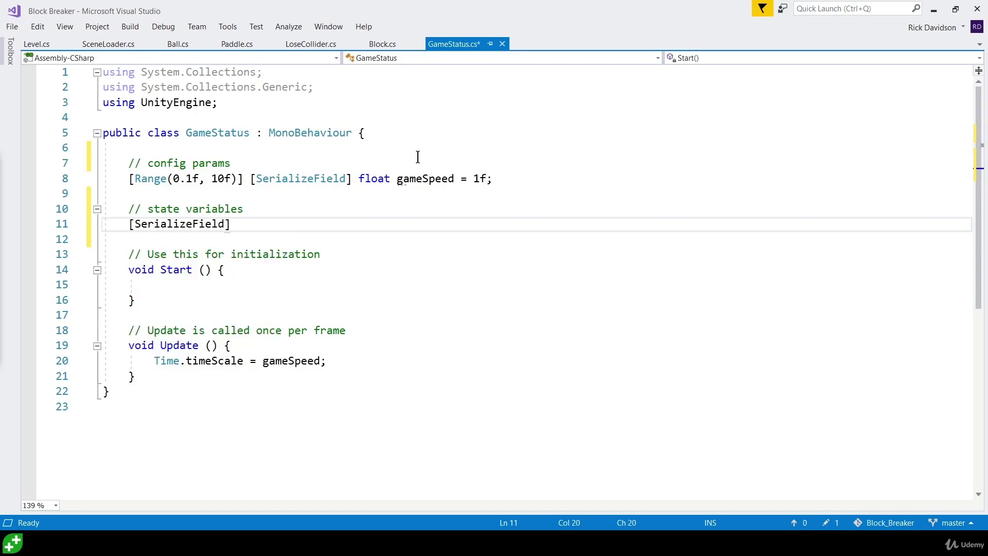
{"action": "type", "text": "]"}
{"action": "mouse_move", "coordinate": [222, 224]}
{"action": "type", "text": "int "}
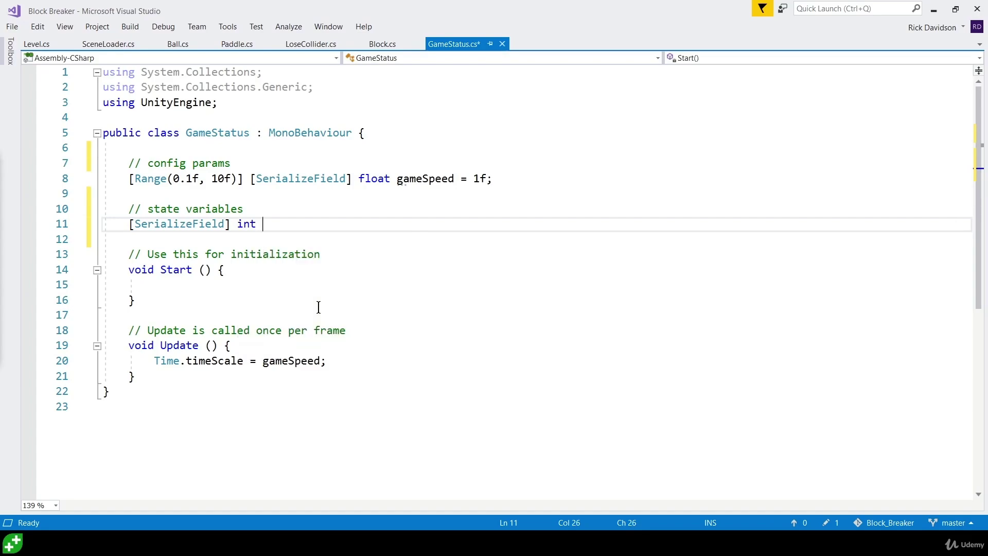
{"action": "type", "text": "score"}
{"action": "key", "text": "ctrl+shift+Left"}
{"action": "type", "text": "c"}
{"action": "type", "text": "urrentSc"}
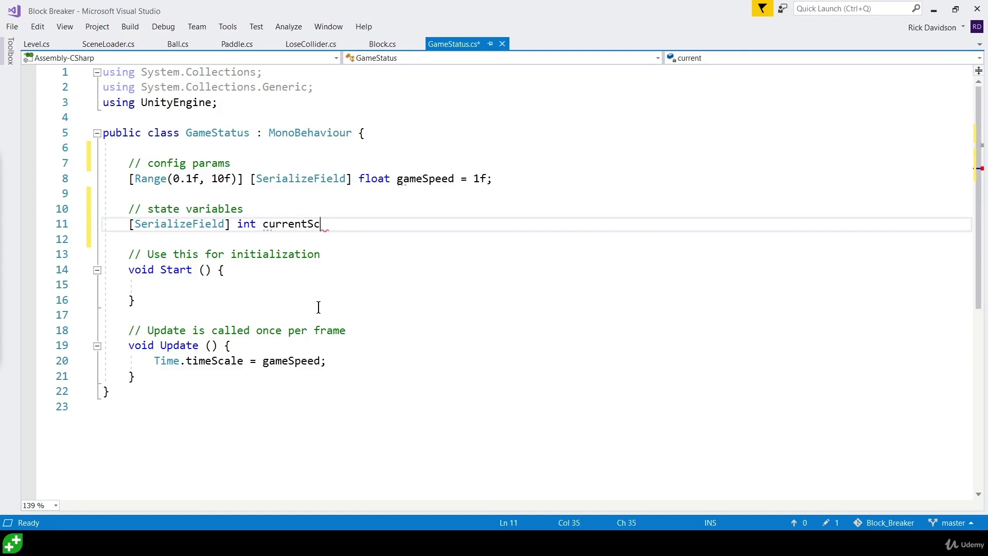
{"action": "type", "text": "ore;"}
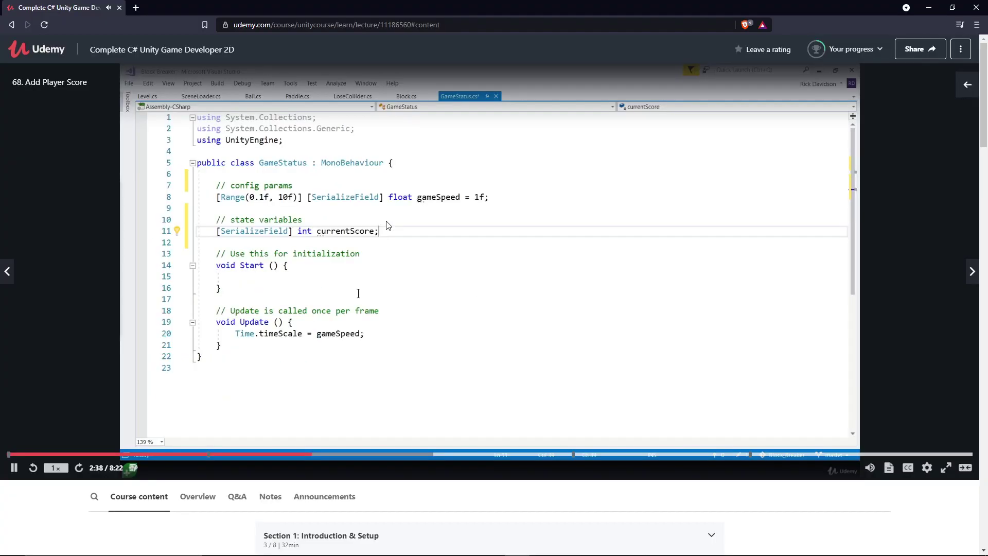
Step: Exit the video's full screen, pause it, and put GameStatus.cs in VS Code alongside it
{"action": "key", "text": "Escape"}
{"action": "left_click", "coordinate": [604, 553]}
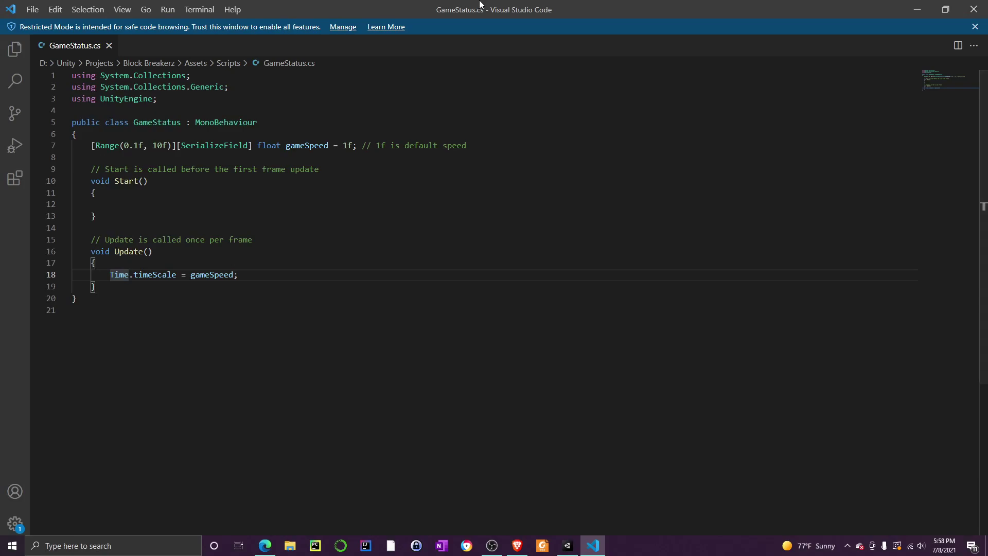
{"action": "double_click", "coordinate": [731, 5]}
{"action": "left_click", "coordinate": [536, 392]}
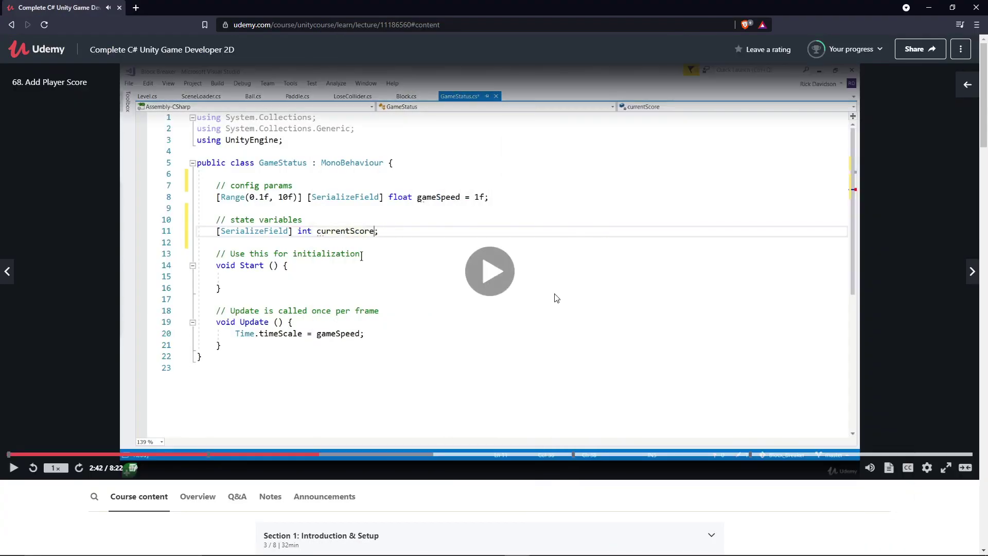
{"action": "left_click", "coordinate": [594, 551]}
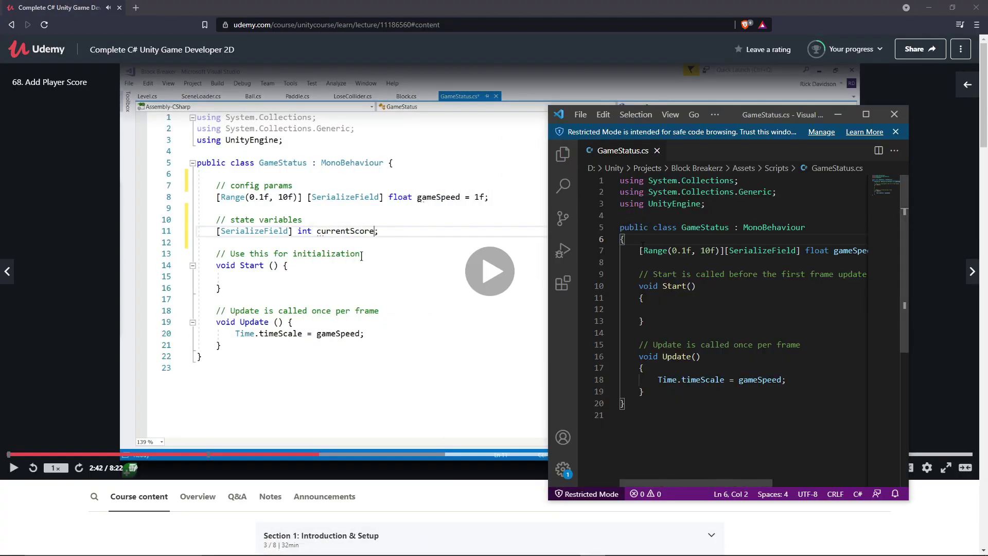
Step: Add the 'config params' and 'state variables' comments around the gameSpeed field
{"action": "key", "text": "Return"}
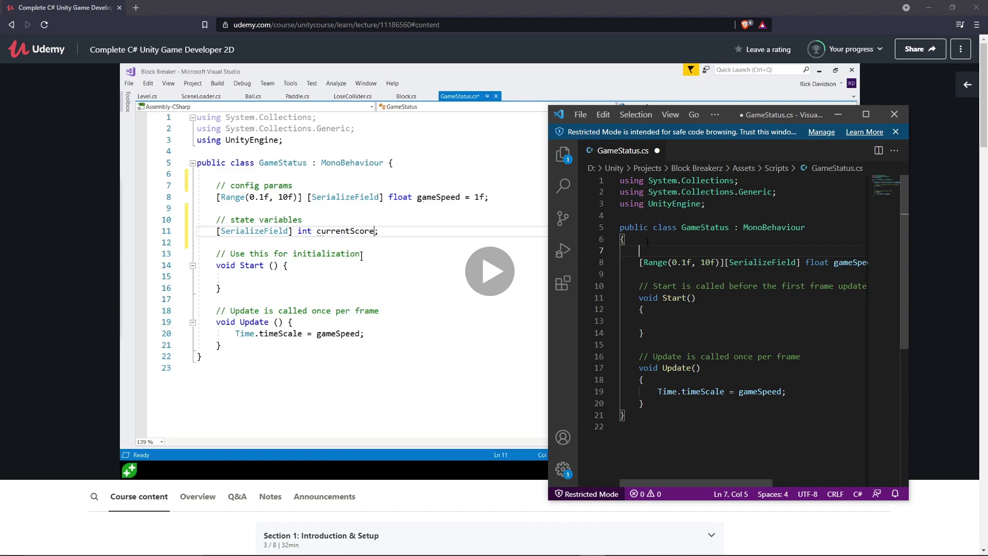
{"action": "type", "text": "//config params"}
{"action": "key", "text": "Down"}
{"action": "key", "text": "Return"}
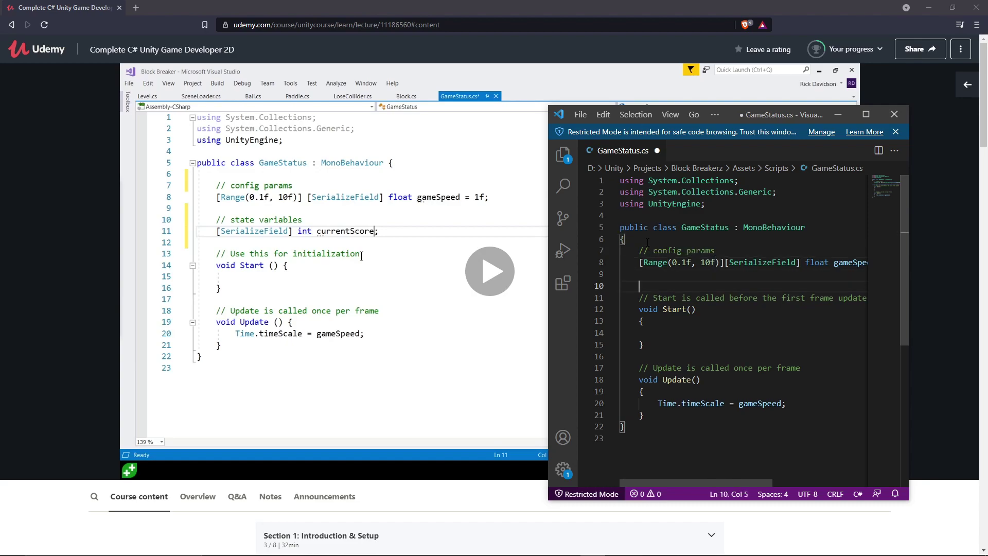
{"action": "type", "text": "state "}
{"action": "type", "text": "variables"}
Step: Declare '[SerializeField] int currentScore' under the state variables comment
{"action": "key", "text": "Return"}
{"action": "type", "text": "["}
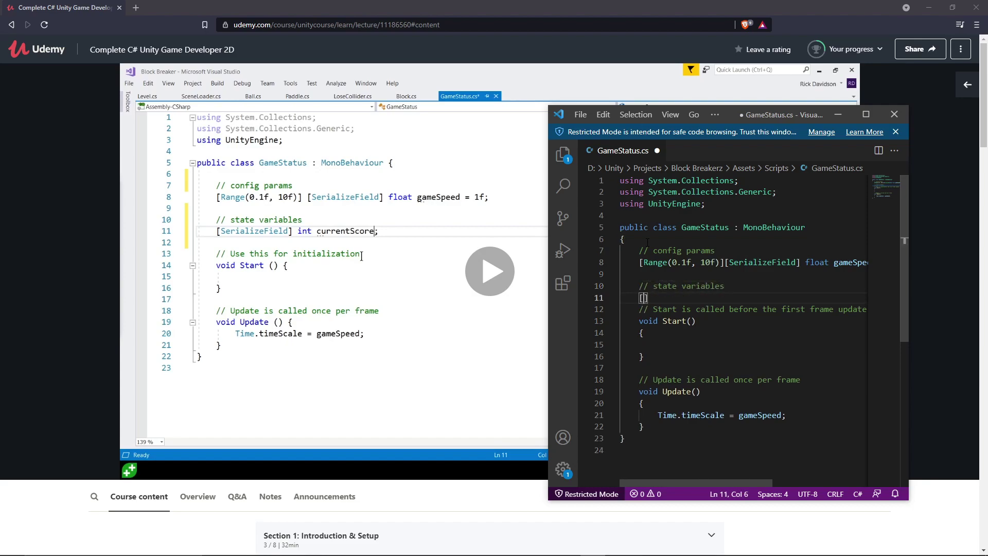
{"action": "type", "text": "Serial"}
{"action": "key", "text": "Tab"}
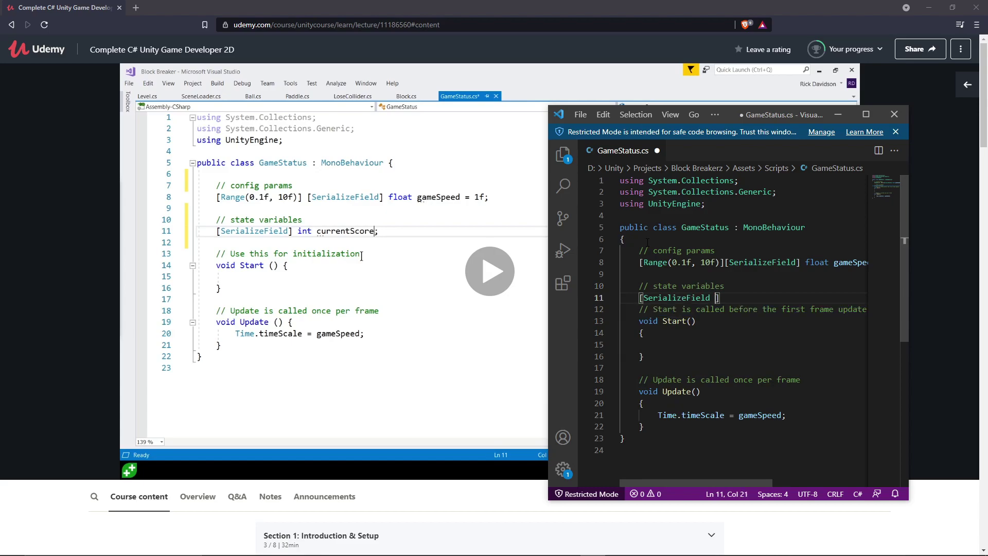
{"action": "key", "text": "BackSpace"}
{"action": "type", "text": "] int currentScore;"}
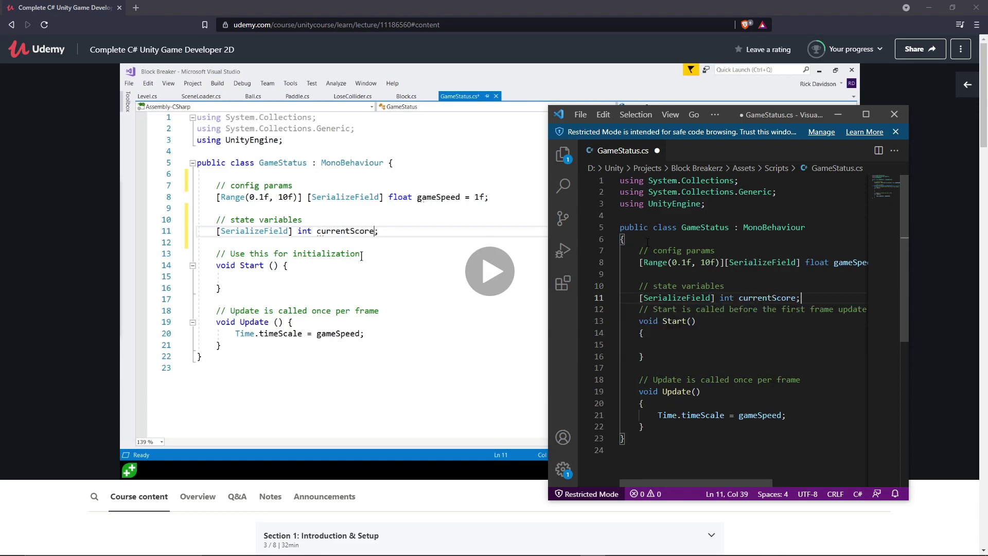
{"action": "key", "text": "Return"}
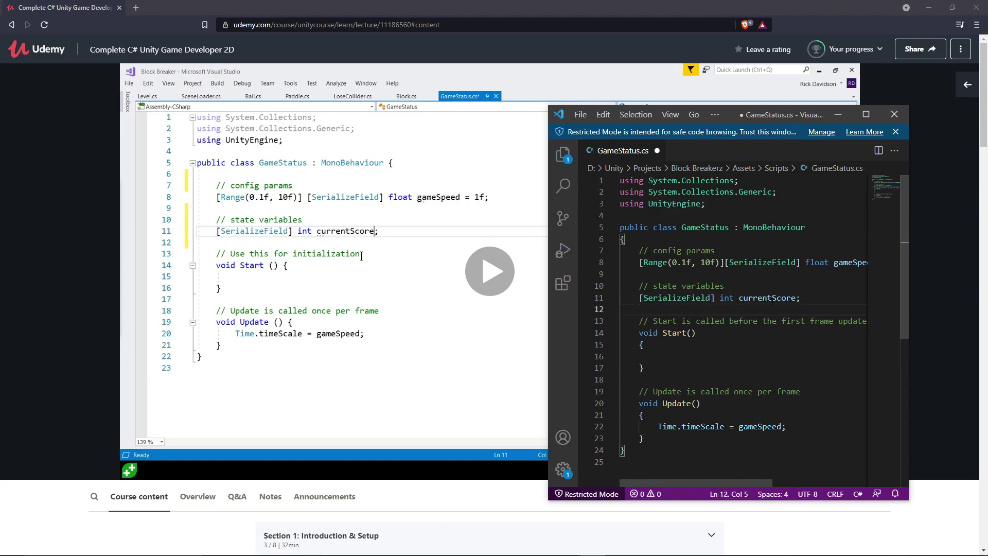
Step: Resume the course video, then bring the VS Code editor back up
{"action": "left_click", "coordinate": [866, 114]}
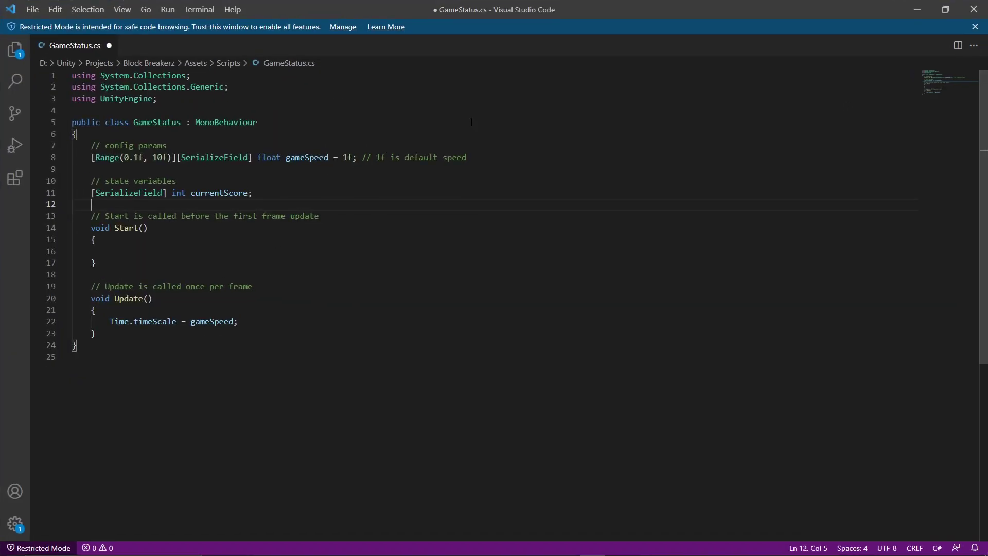
{"action": "left_click", "coordinate": [917, 9]}
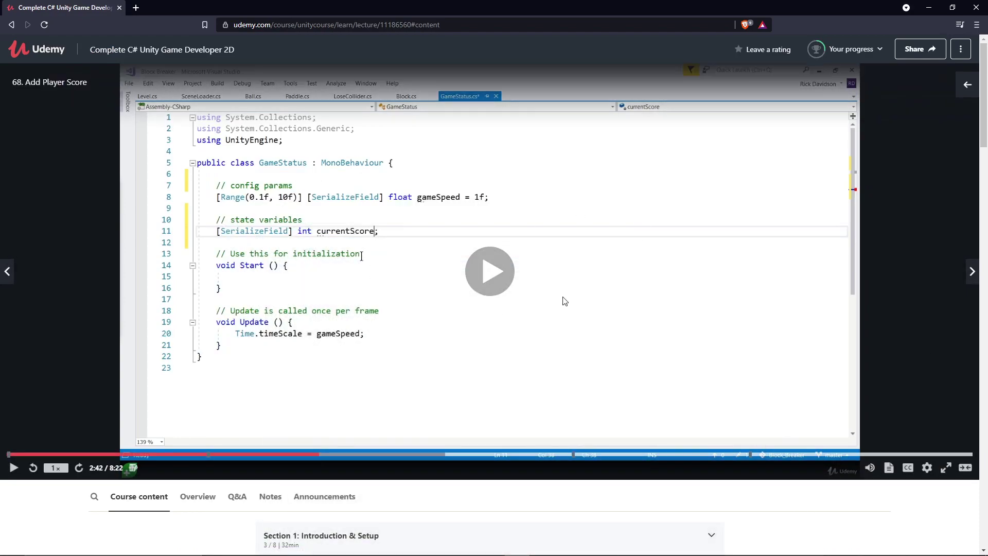
{"action": "left_click", "coordinate": [490, 289]}
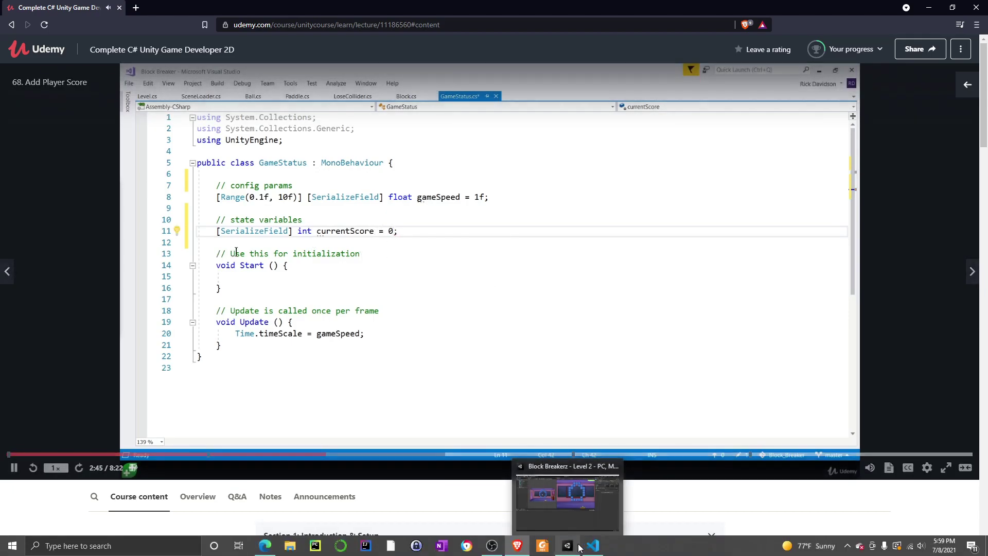
{"action": "left_click", "coordinate": [593, 546]}
Step: Dock the editor beside the video and initialise currentScore to 0
{"action": "left_click_drag", "start_coordinate": [401, 7], "coordinate": [754, 99]}
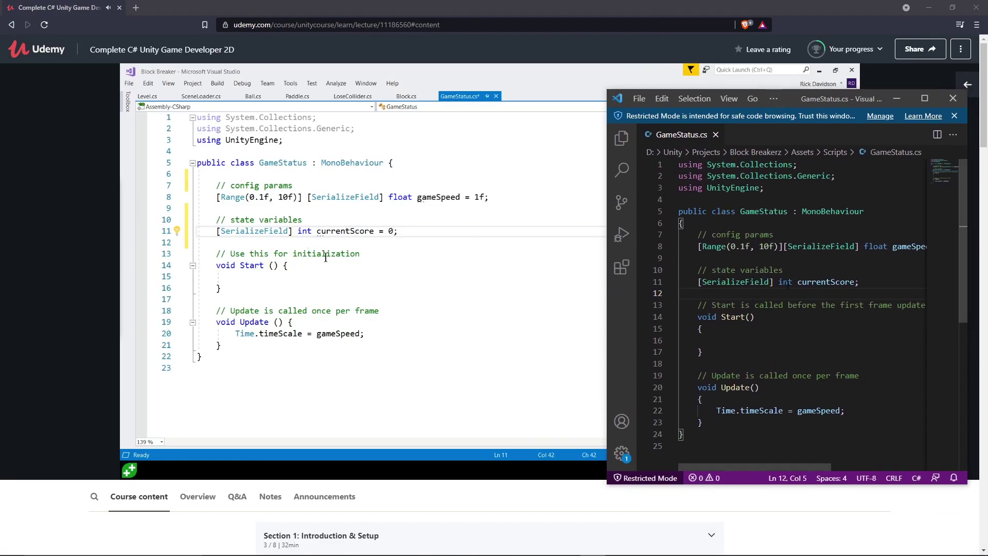
{"action": "key", "text": "Up"}
{"action": "key", "text": "End"}
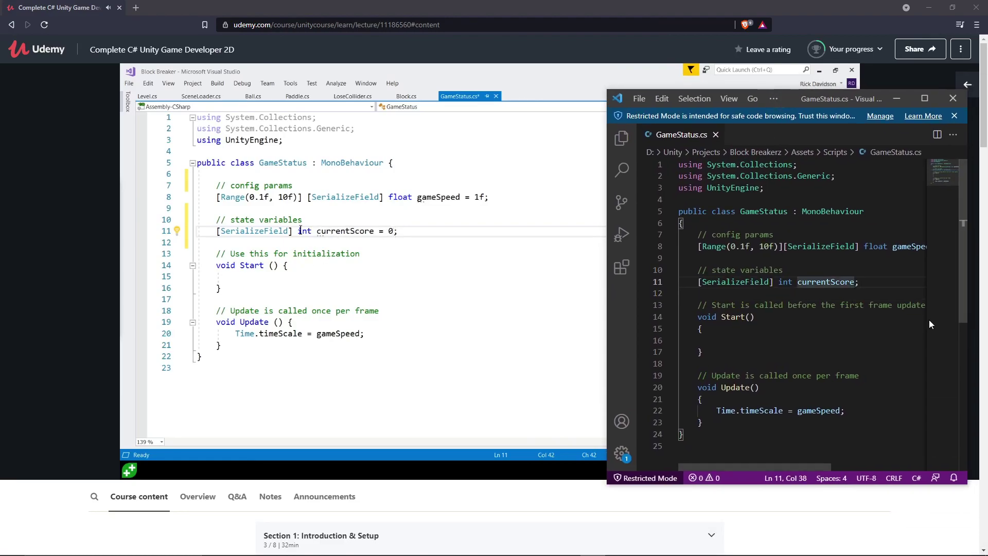
{"action": "type", "text": "= 0"}
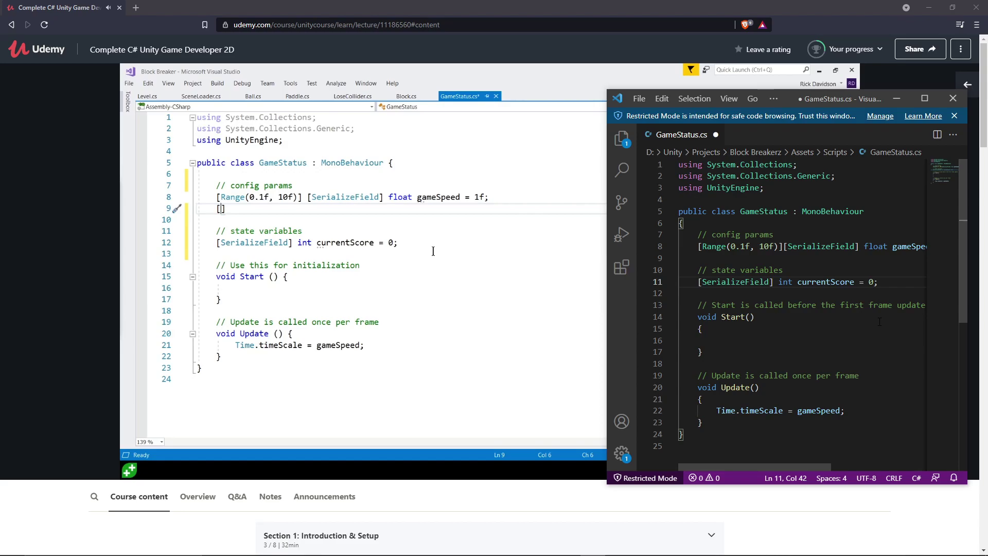
Step: Add '[SerializeField] int pointsPerBlock = 100;' below the gameSpeed field
{"action": "left_click", "coordinate": [819, 257]}
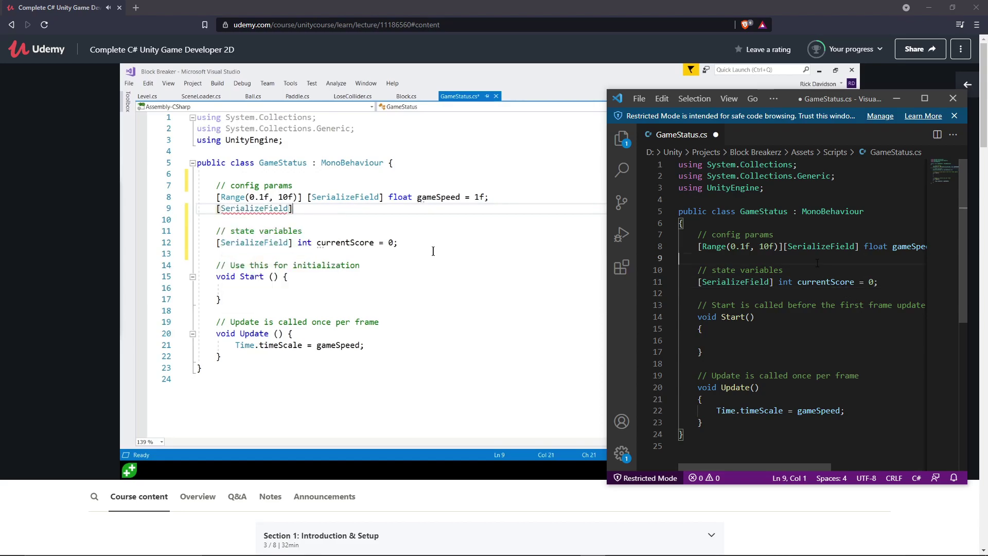
{"action": "key", "text": "Return"}
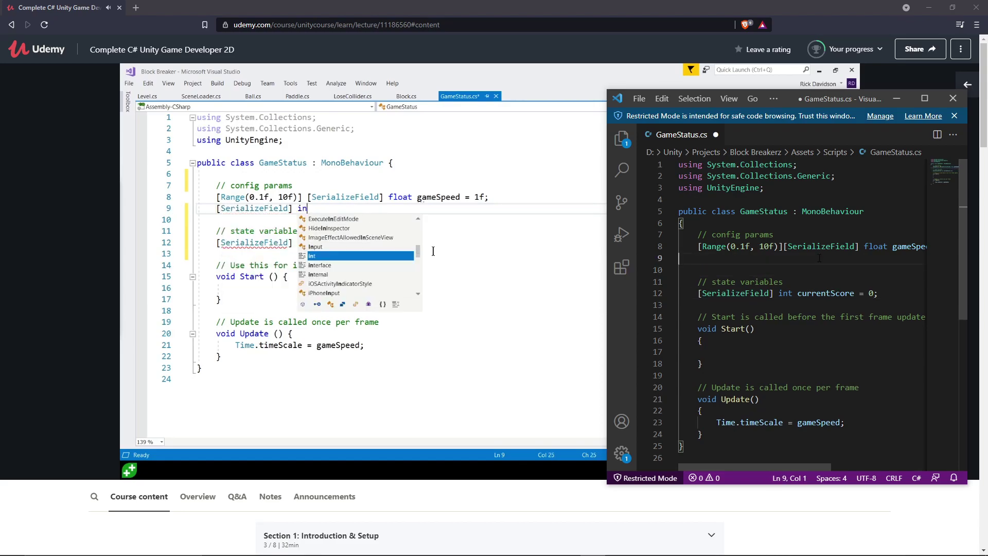
{"action": "key", "text": "Up"}
{"action": "key", "text": "Tab"}
{"action": "type", "text": "[Ser"}
{"action": "key", "text": "Return"}
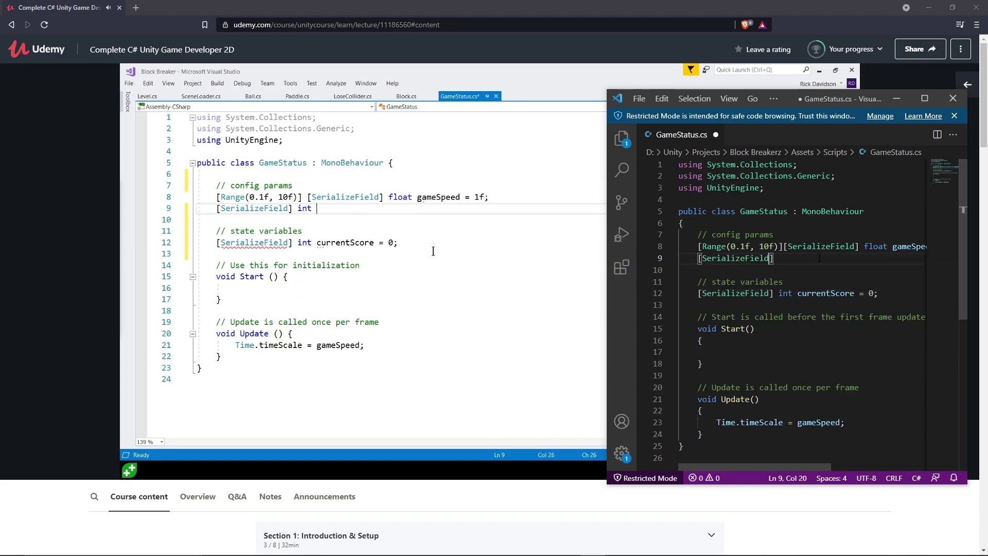
{"action": "type", "text": "in"}
{"action": "key", "text": "BackSpace"}
{"action": "key", "text": "BackSpace"}
{"action": "key", "text": "BackSpace"}
{"action": "type", "text": "int pointsPerBlock;"}
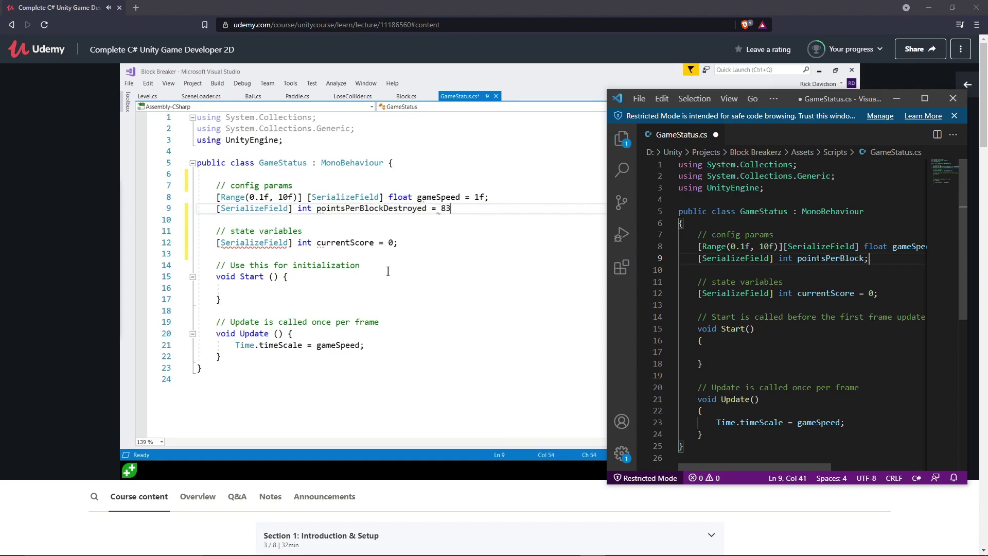
{"action": "key", "text": "BackSpace"}
{"action": "type", "text": "= 100;"}
Step: Delete the empty Start method with its comment and clear the leftover blank lines
{"action": "left_click", "coordinate": [772, 352]}
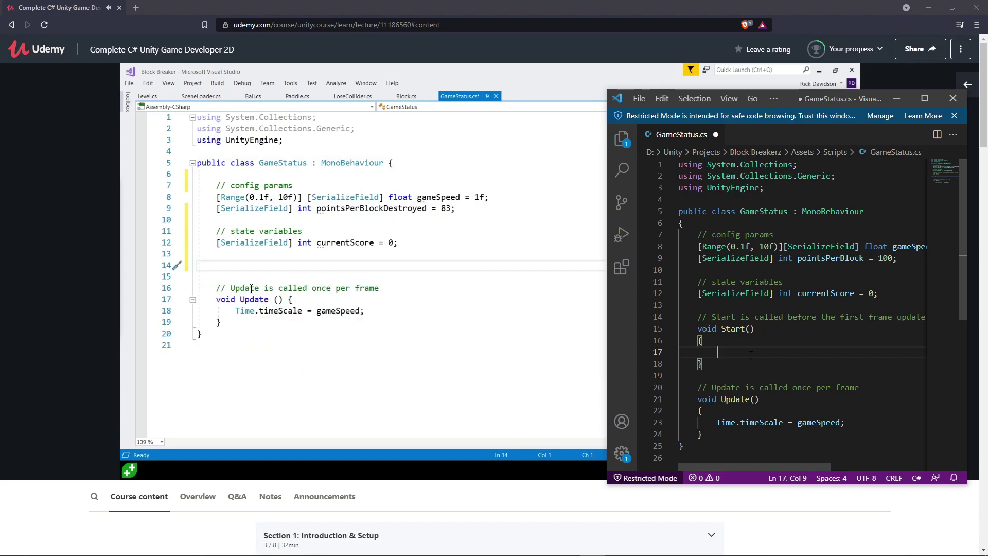
{"action": "left_click_drag", "start_coordinate": [708, 362], "coordinate": [668, 321]}
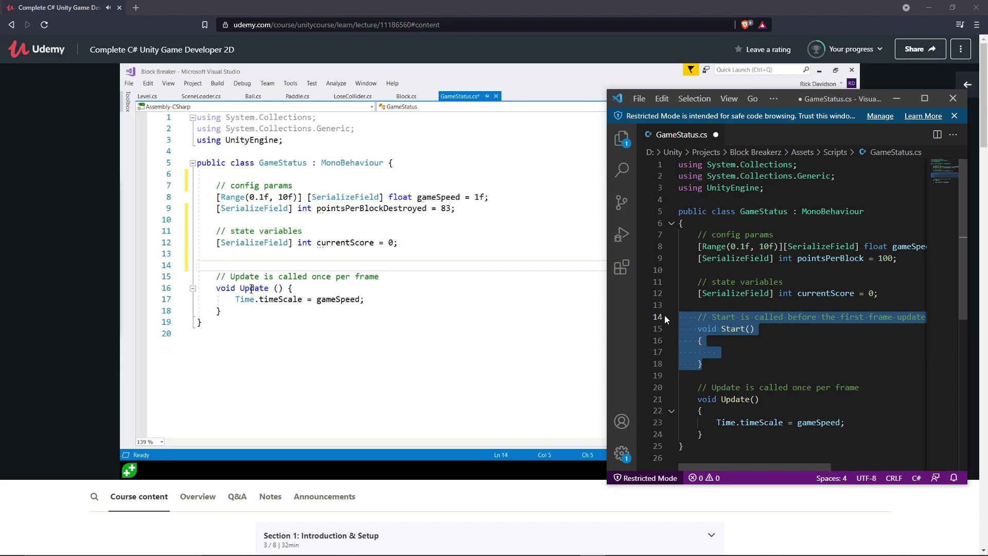
{"action": "key", "text": "Delete"}
{"action": "key", "text": "BackSpace"}
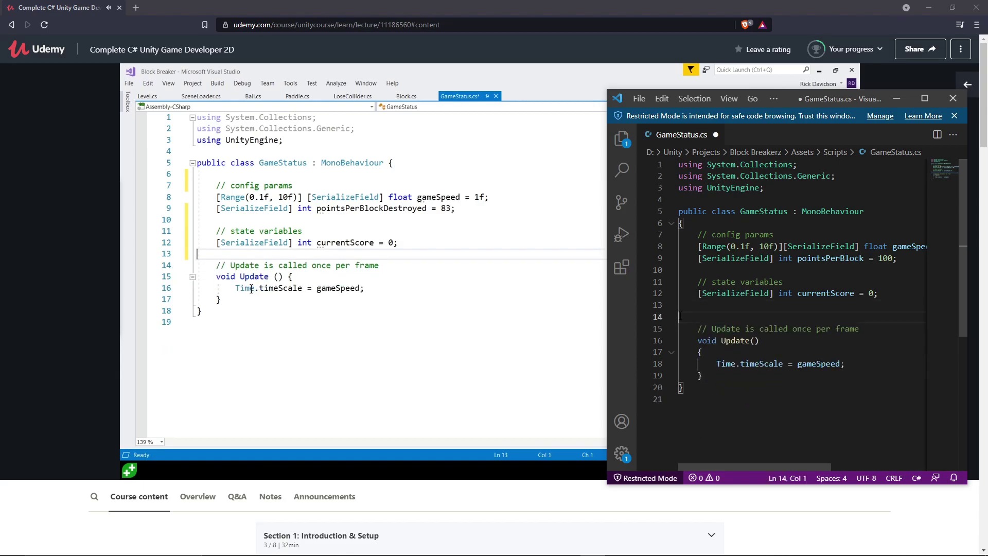
{"action": "key", "text": "Delete"}
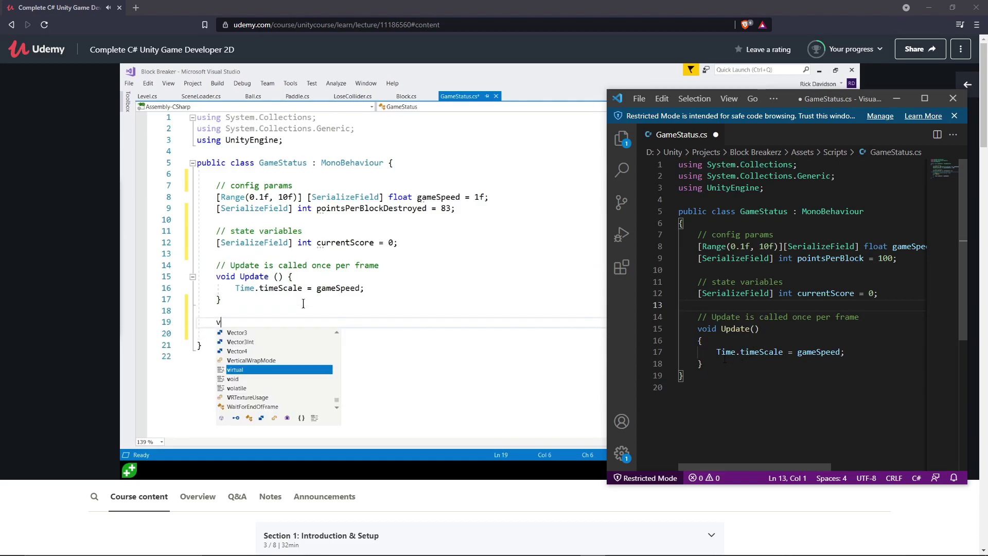
Step: After Update, add public void AddToScore() containing currentScore += pointsPerBlock; using autocomplete
{"action": "left_click", "coordinate": [720, 367]}
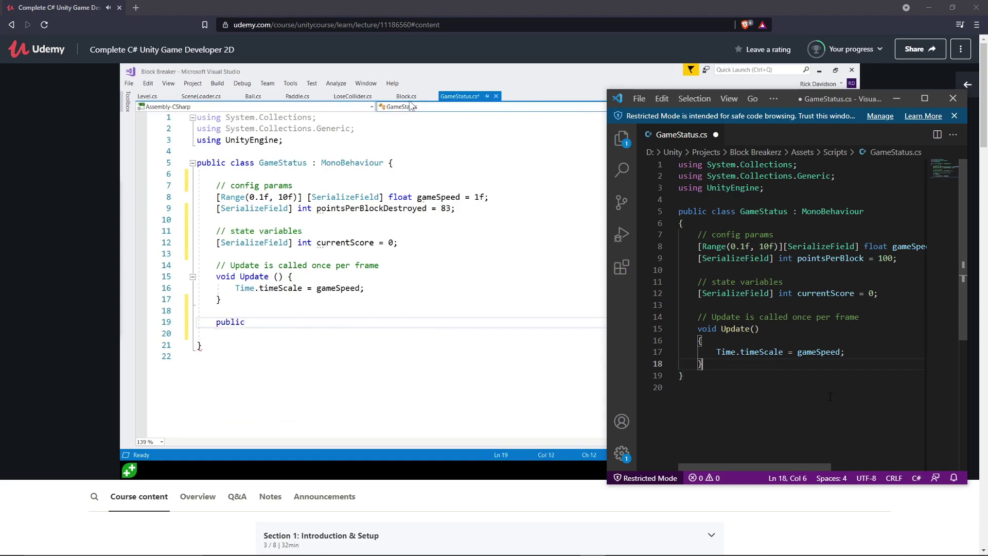
{"action": "key", "text": "Return"}
{"action": "key", "text": "Return"}
{"action": "type", "text": "pub"}
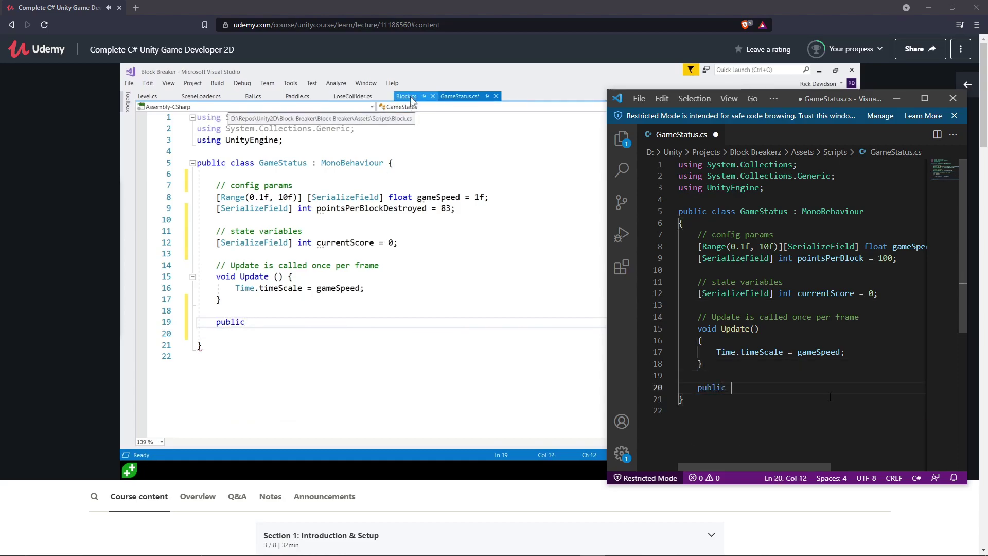
{"action": "type", "text": "lic "}
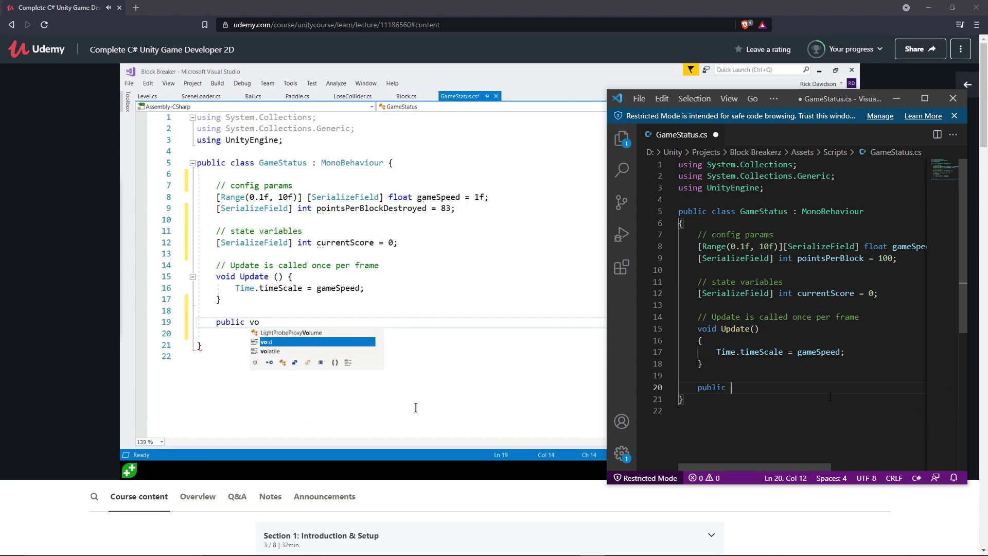
{"action": "type", "text": "void "}
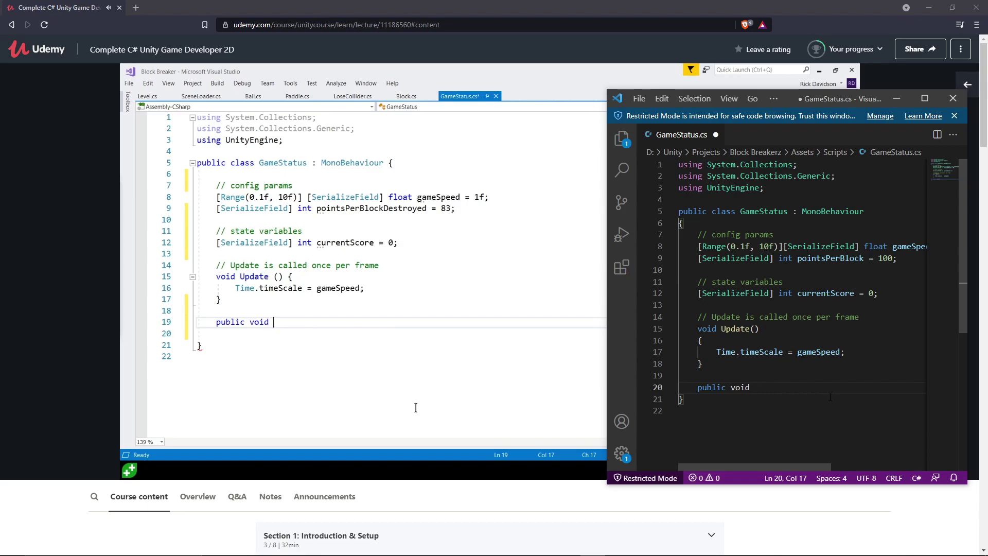
{"action": "type", "text": "A"}
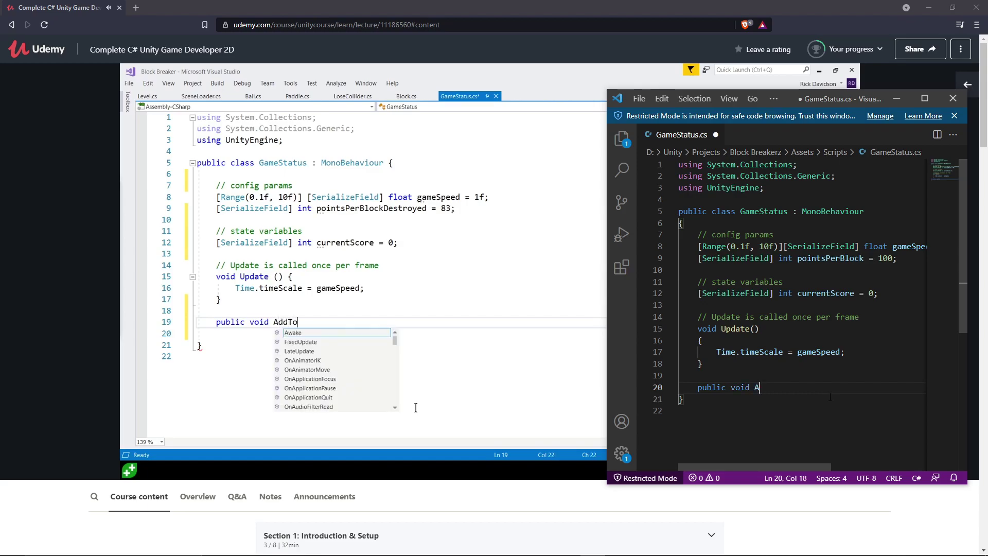
{"action": "type", "text": "ddToScore"}
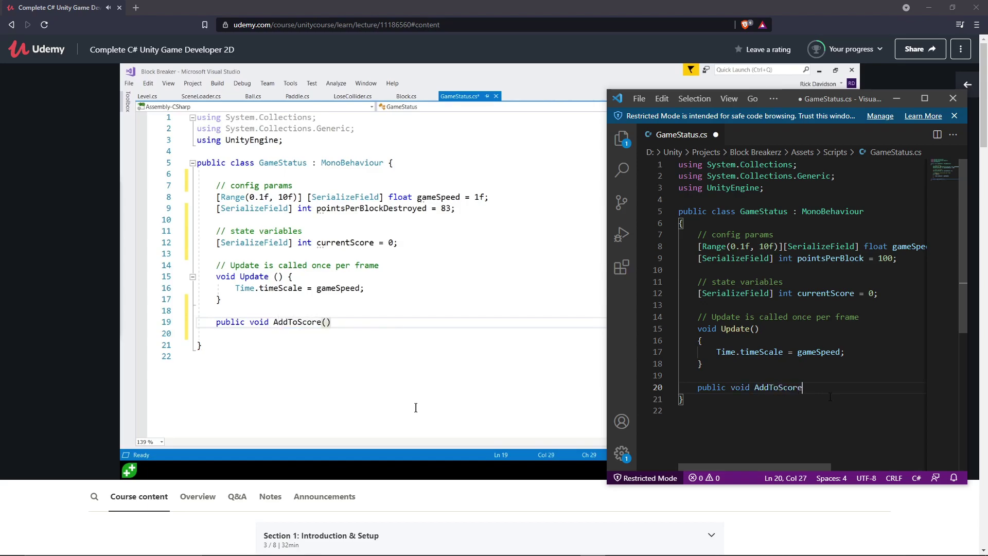
{"action": "type", "text": "("}
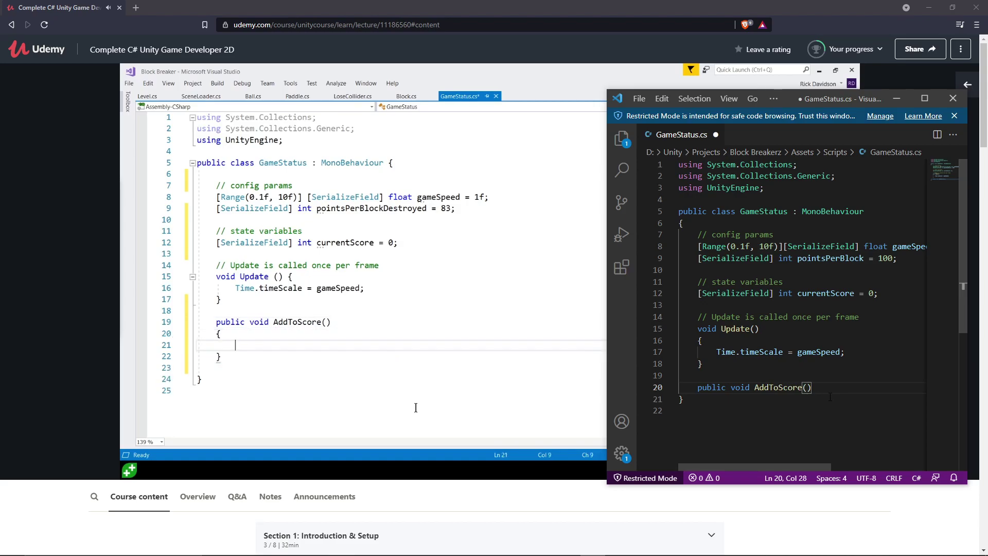
{"action": "key", "text": "Right"}
{"action": "type", "text": "{"}
{"action": "key", "text": "Return"}
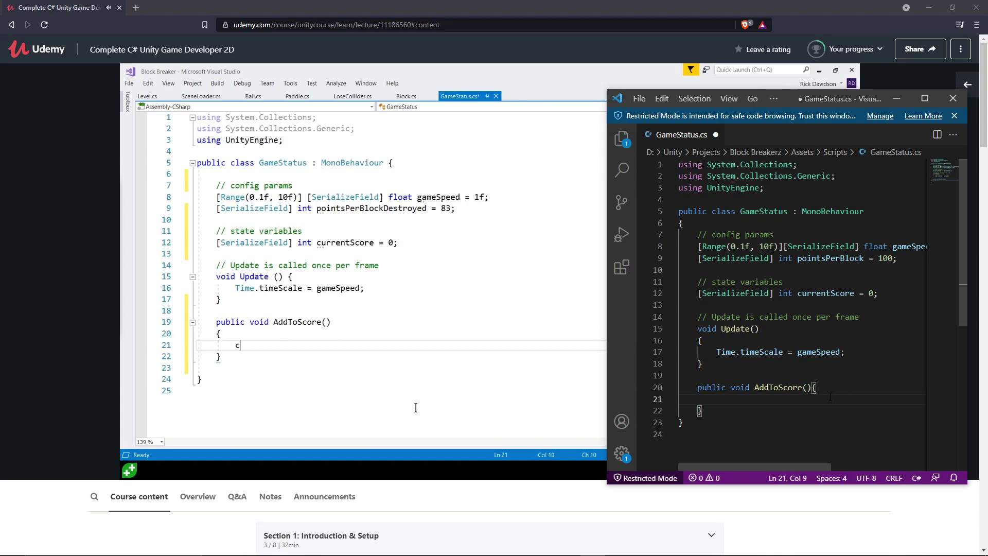
{"action": "type", "text": "cur"}
{"action": "key", "text": "Tab"}
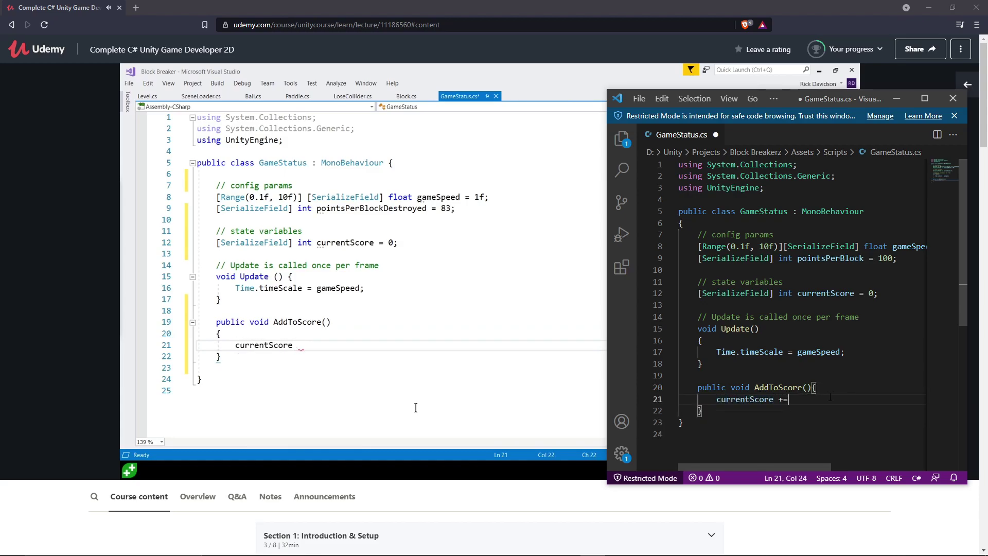
{"action": "type", "text": "point"}
{"action": "key", "text": "Tab"}
{"action": "type", "text": ";"}
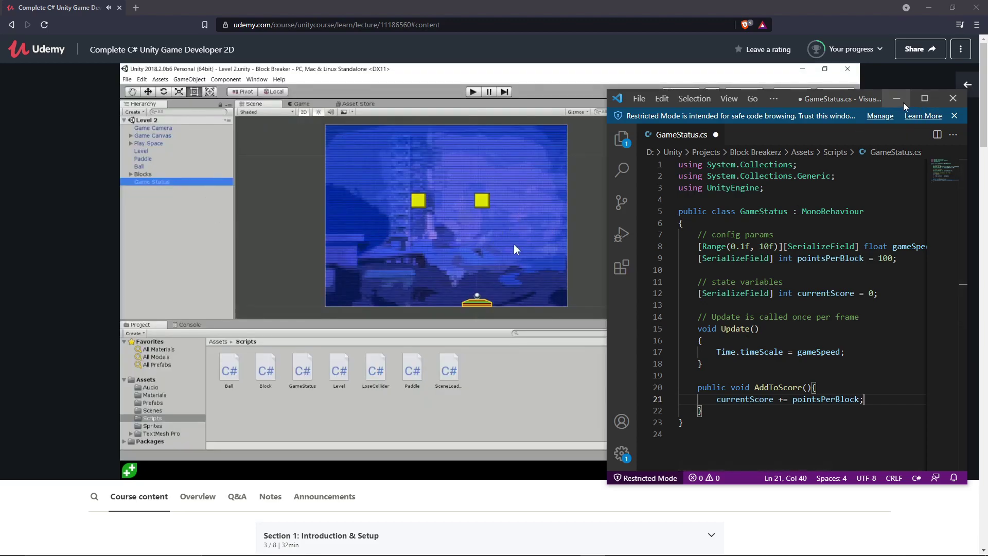
Step: Pause the lecture and confirm Game Status has Points Per Block 100 and Current Score 0, then return to the lecture
{"action": "key", "text": "space"}
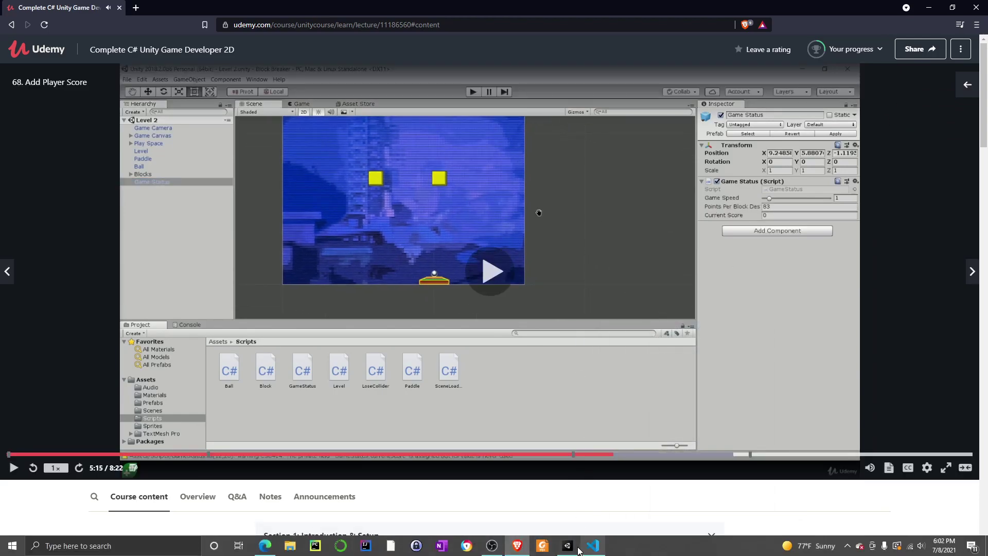
{"action": "left_click", "coordinate": [568, 546]}
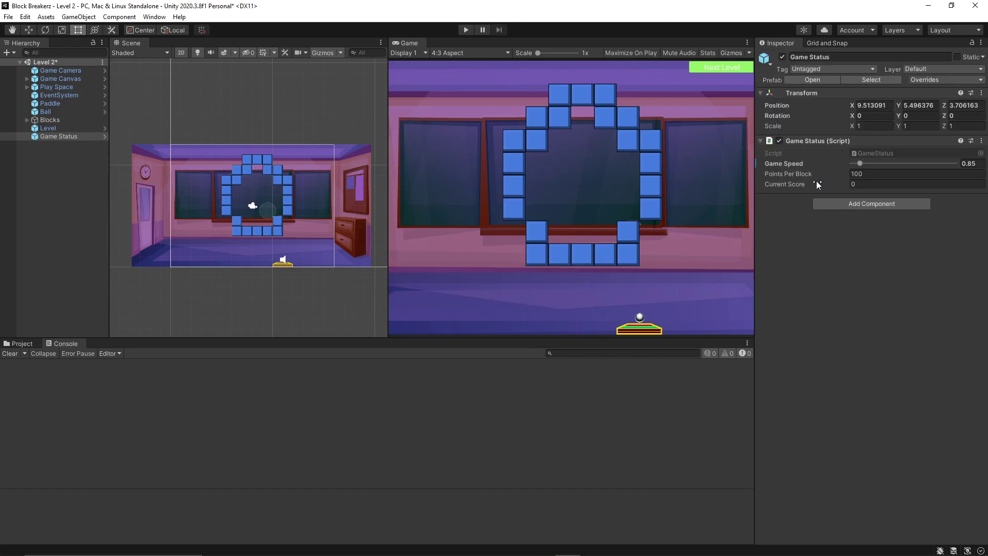
{"action": "left_click", "coordinate": [794, 175]}
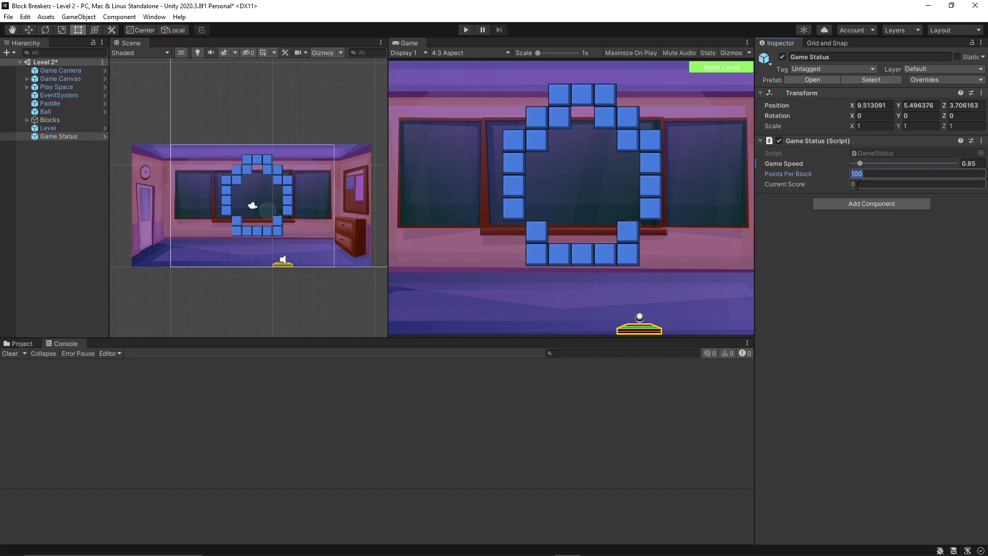
{"action": "key", "text": "Return"}
{"action": "left_click", "coordinate": [802, 176]}
{"action": "left_click", "coordinate": [826, 185]}
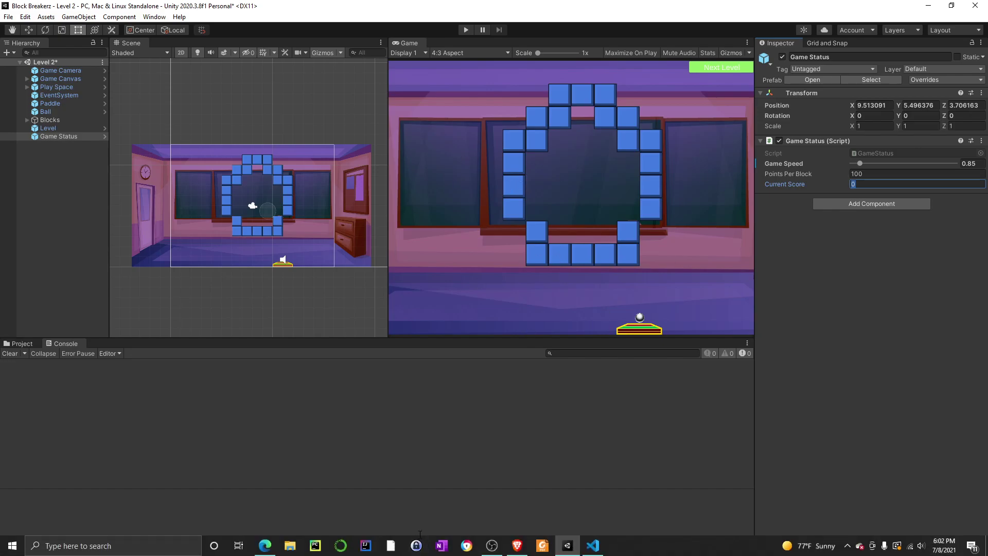
{"action": "left_click", "coordinate": [517, 544]}
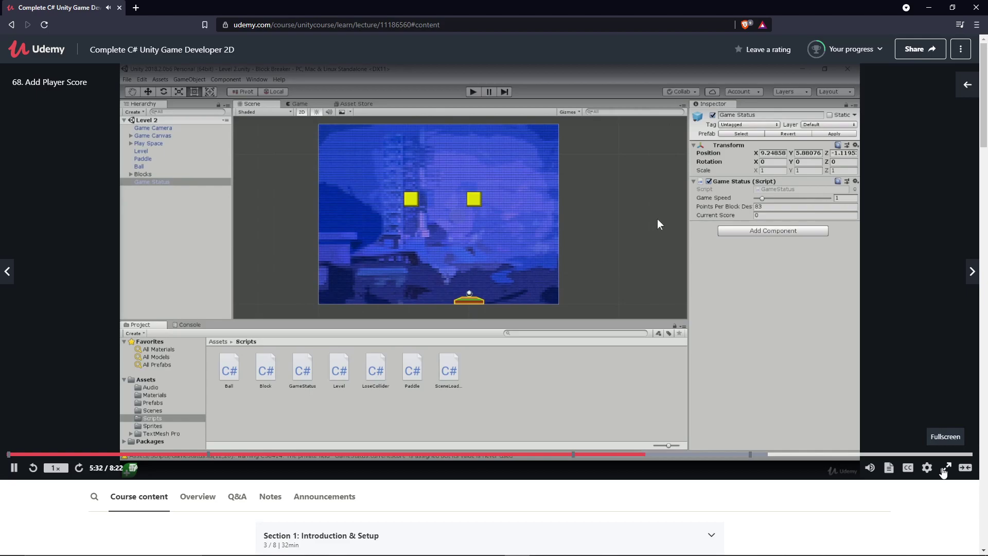
Step: Pause the lecture at 5:44 on the 'In Block.cs call AddToScore()' challenge and bring GameStatus.cs forward
{"action": "left_click", "coordinate": [942, 469]}
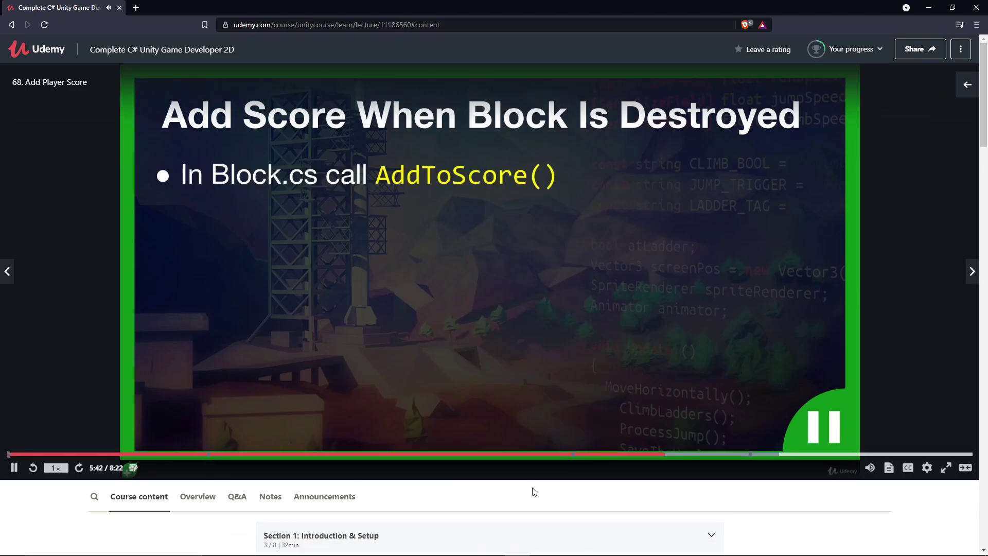
{"action": "left_click", "coordinate": [536, 340]}
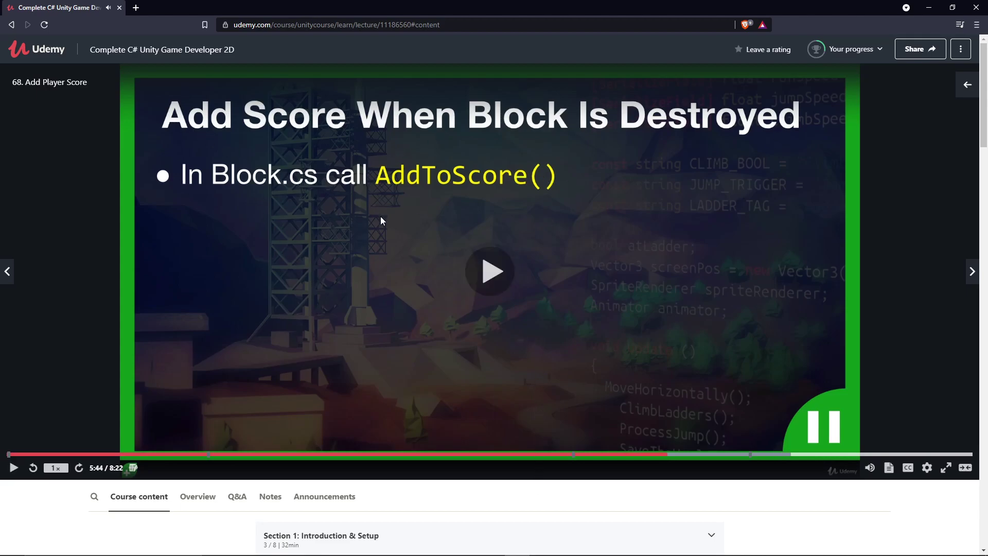
{"action": "mouse_move", "coordinate": [440, 553]}
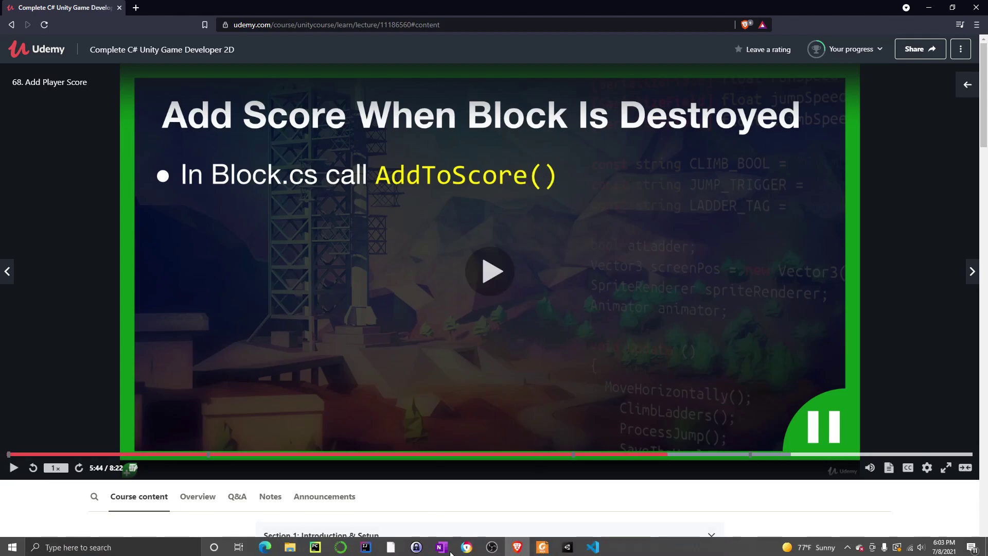
{"action": "left_click", "coordinate": [572, 549]}
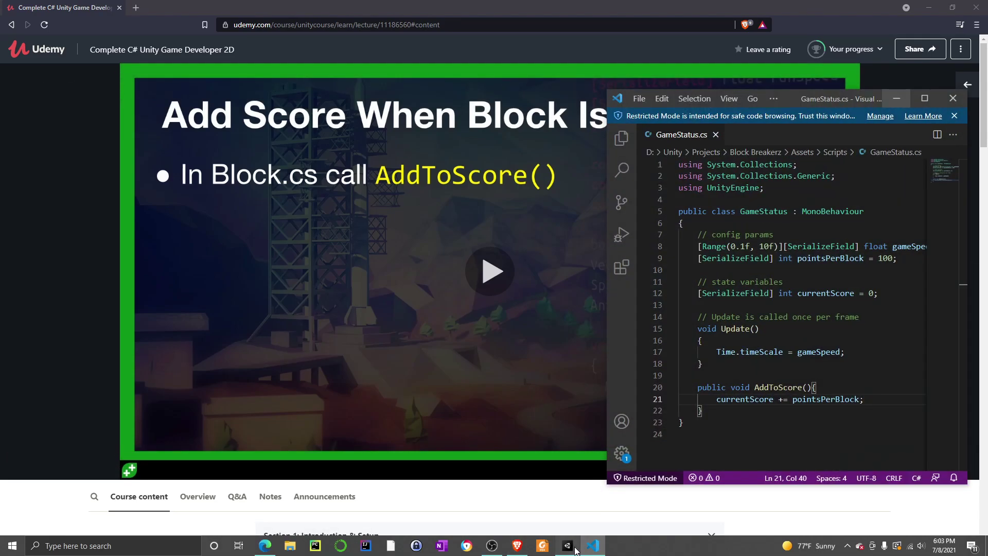
Step: Open the Block script from the Scripts folder in the Project panel into Visual Studio Code
{"action": "left_click", "coordinate": [575, 551]}
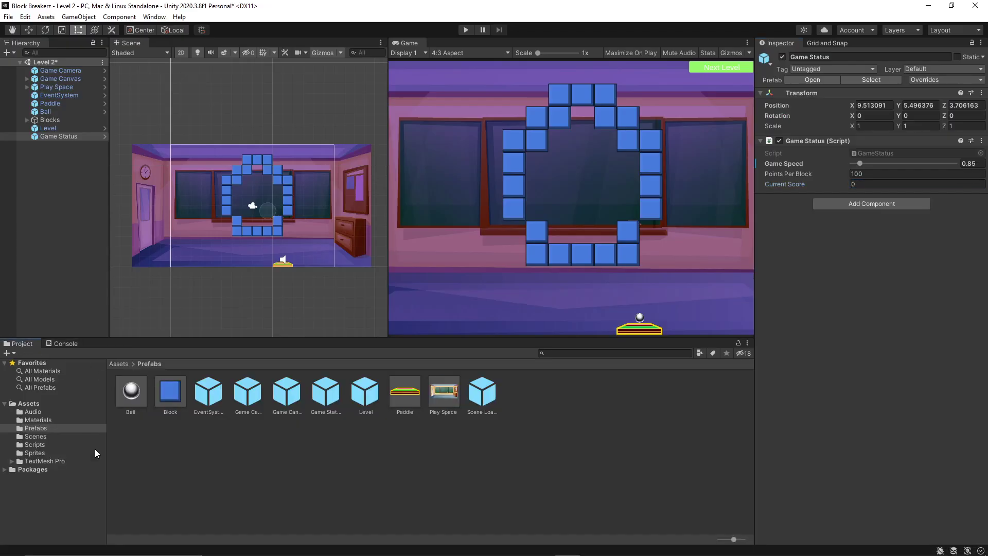
{"action": "left_click", "coordinate": [32, 446]}
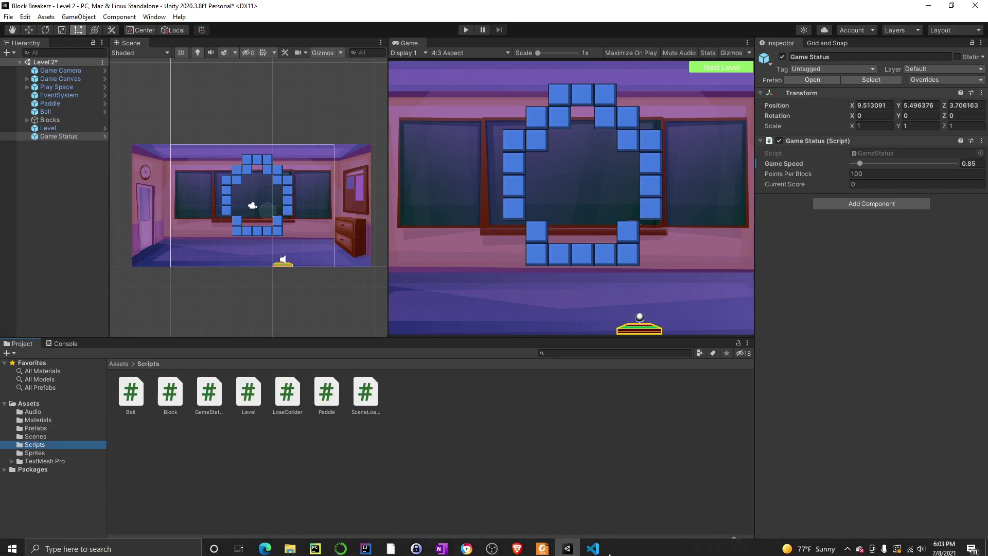
{"action": "left_click", "coordinate": [524, 551]}
{"action": "key", "text": "alt+Tab"}
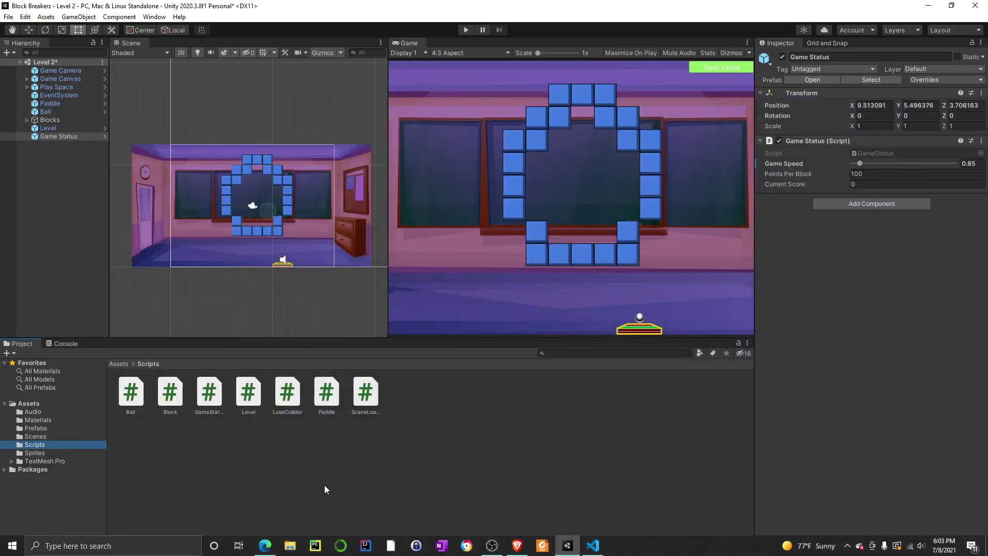
{"action": "double_click", "coordinate": [170, 390]}
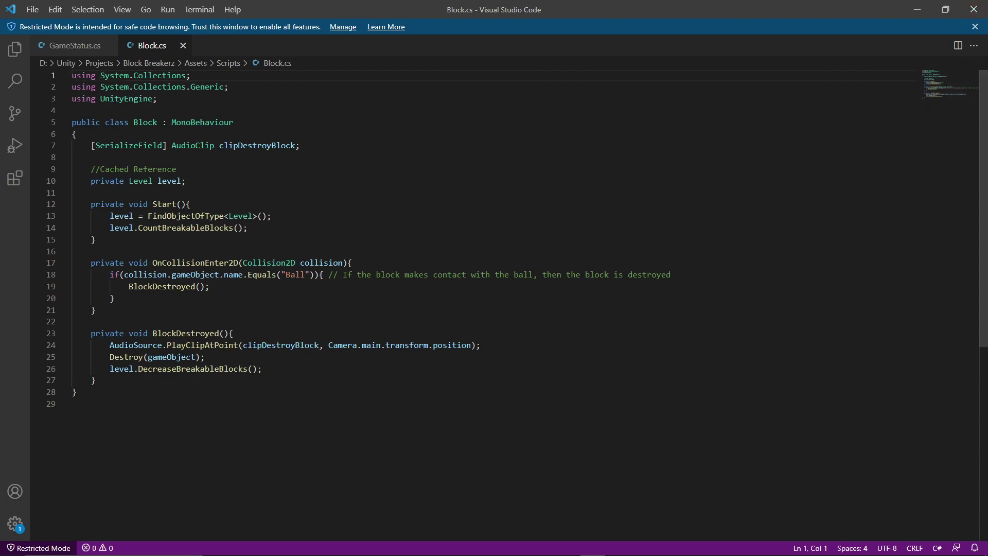
Step: Insert level.AddToScore(); on a new line after Destroy(gameObject) in BlockDestroyed, then return to Unity
{"action": "left_click_drag", "start_coordinate": [153, 332], "coordinate": [224, 333]}
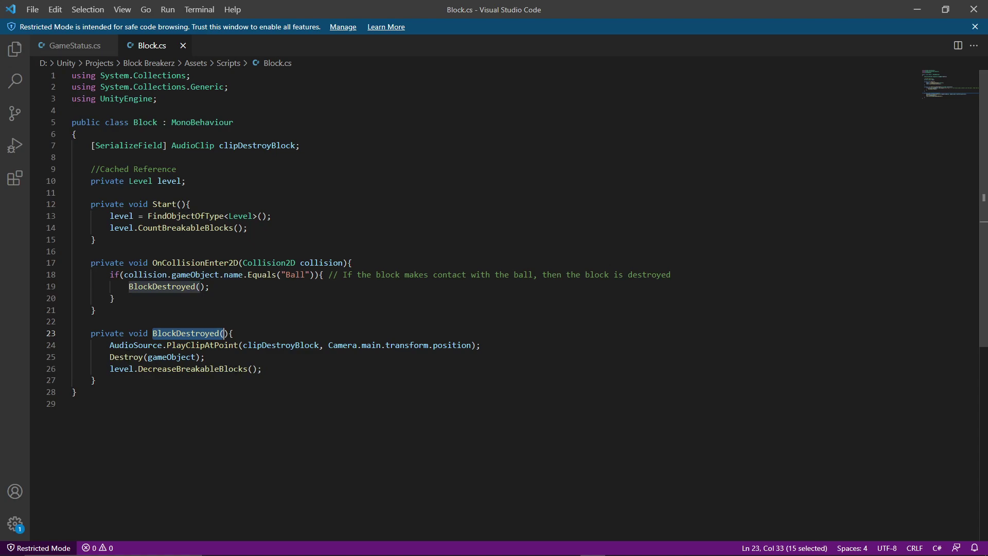
{"action": "left_click", "coordinate": [288, 369]}
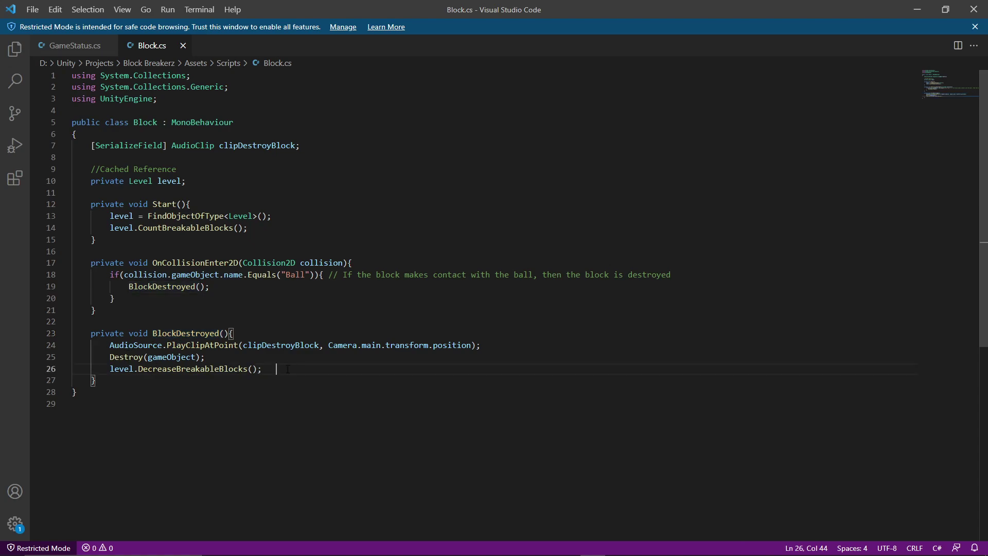
{"action": "left_click", "coordinate": [253, 353]}
{"action": "key", "text": "Return"}
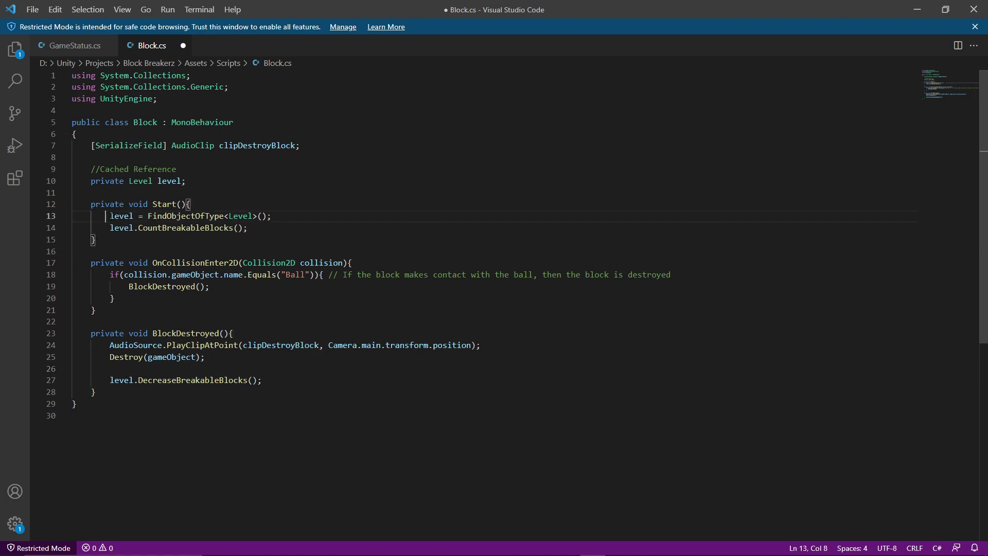
{"action": "left_click_drag", "start_coordinate": [106, 216], "coordinate": [272, 216]}
{"action": "left_click", "coordinate": [140, 370]}
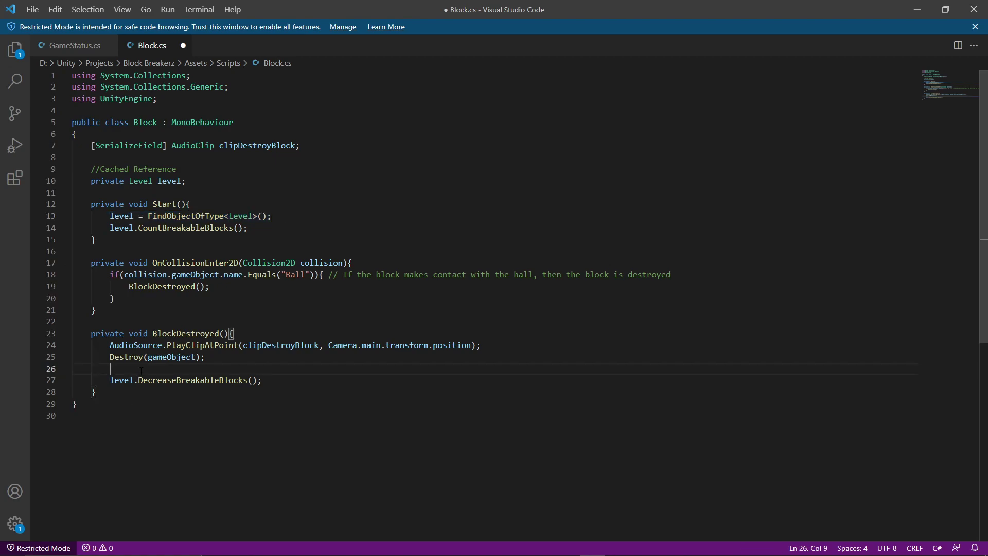
{"action": "type", "text": "level"}
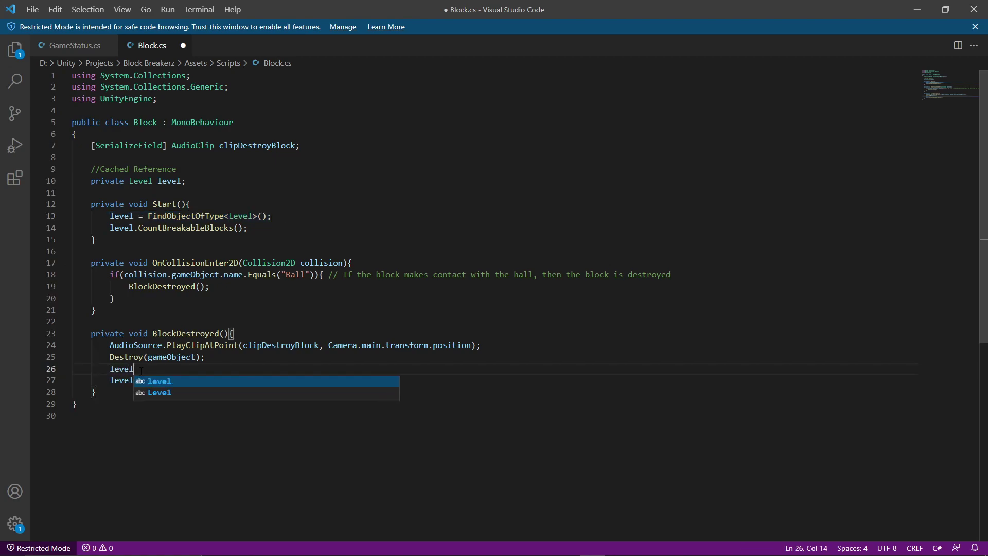
{"action": "type", "text": "."}
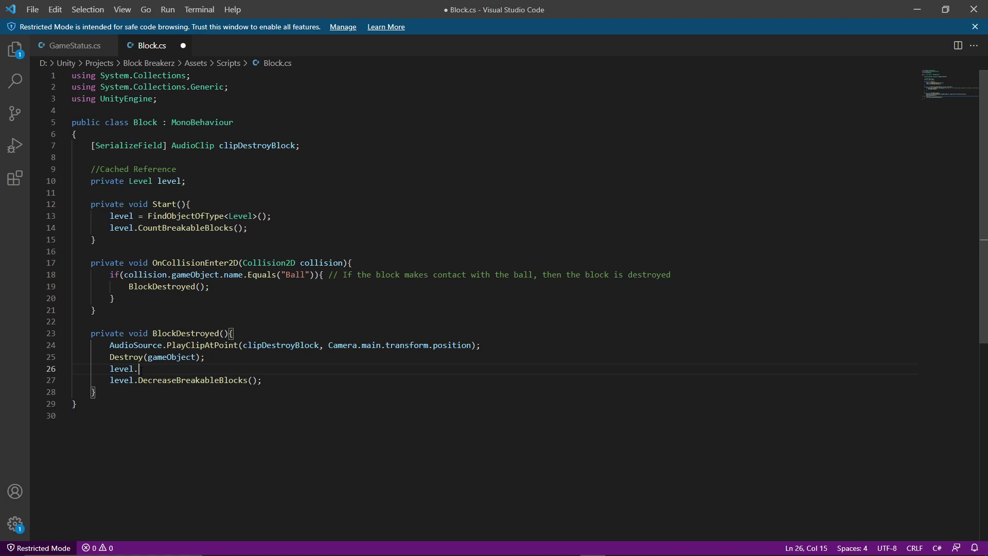
{"action": "type", "text": "AddT"}
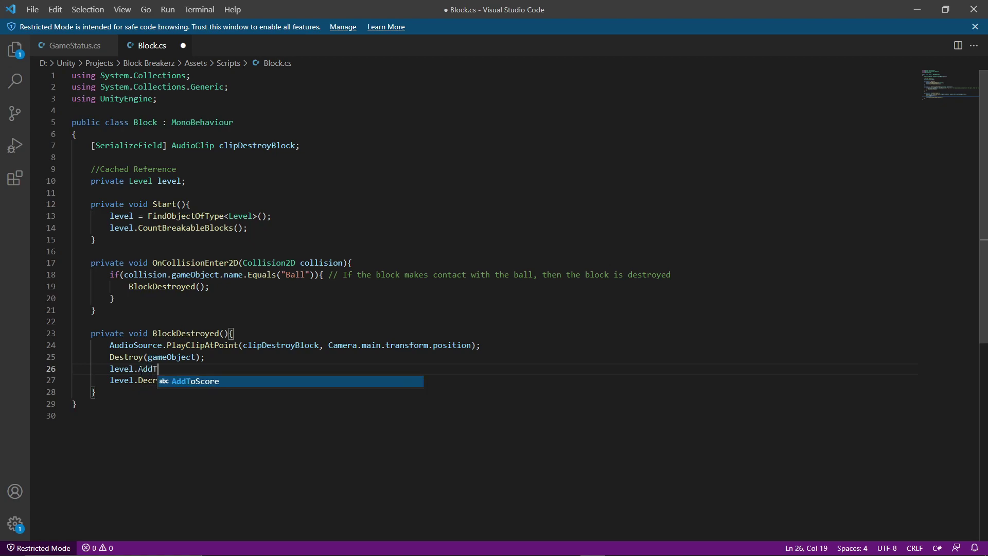
{"action": "type", "text": "oScore()"}
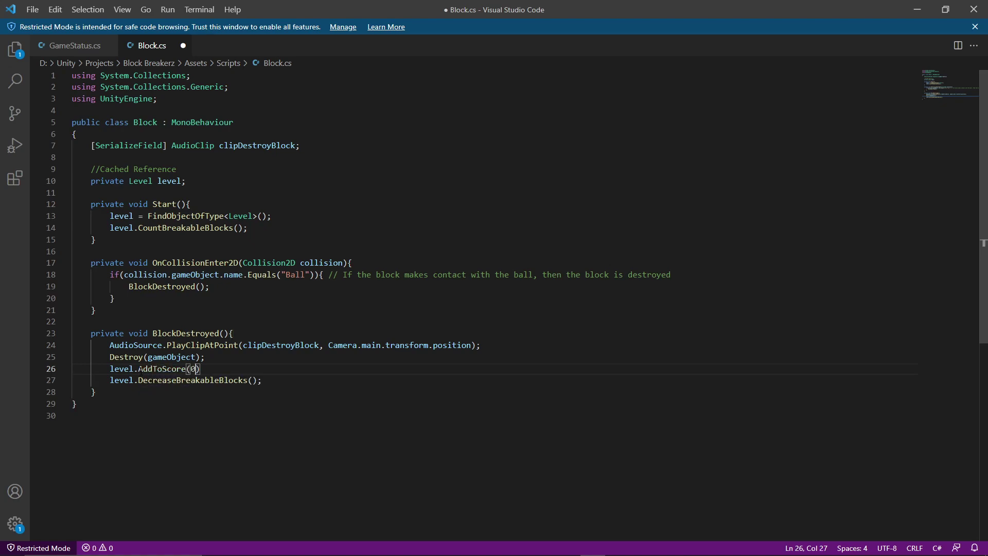
{"action": "type", "text": ";"}
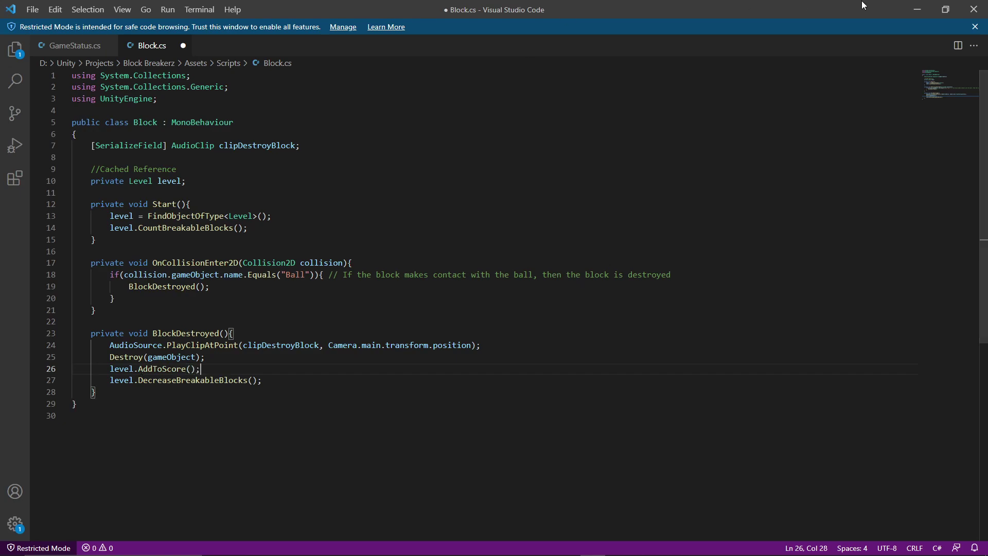
{"action": "left_click", "coordinate": [917, 8]}
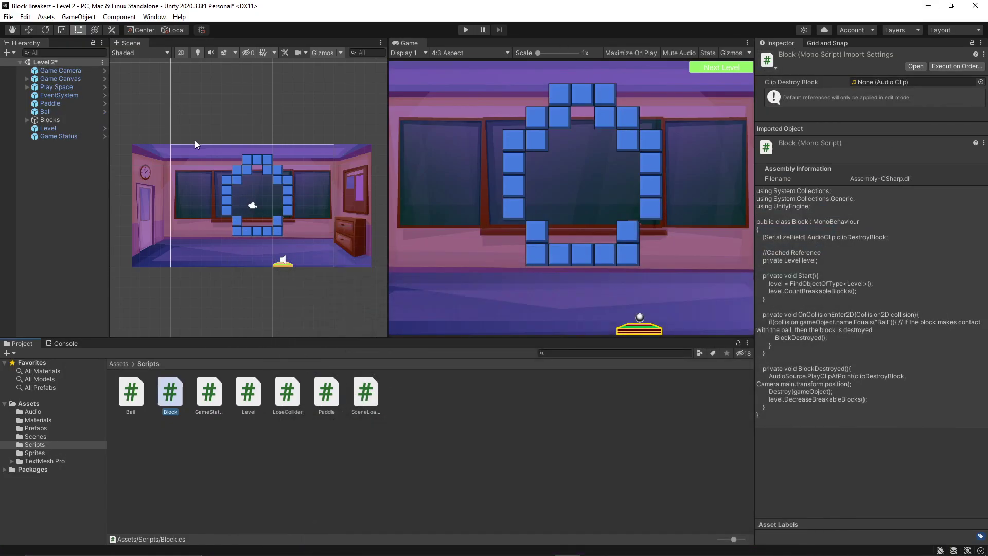
Step: Inspect the Game Status object's score settings, then bring Block.cs back in Visual Studio Code
{"action": "left_click", "coordinate": [95, 137]}
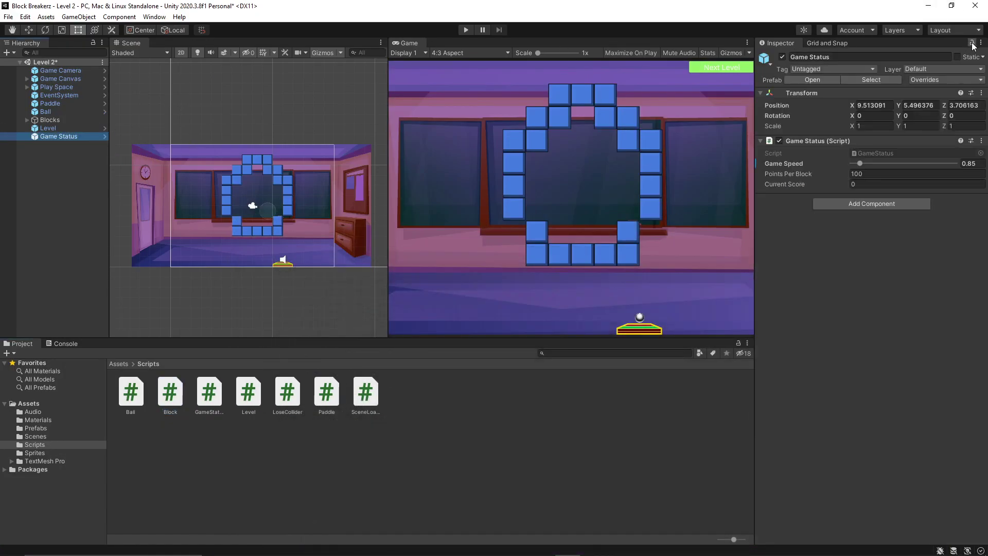
{"action": "left_click", "coordinate": [668, 248]}
{"action": "left_click", "coordinate": [449, 416]}
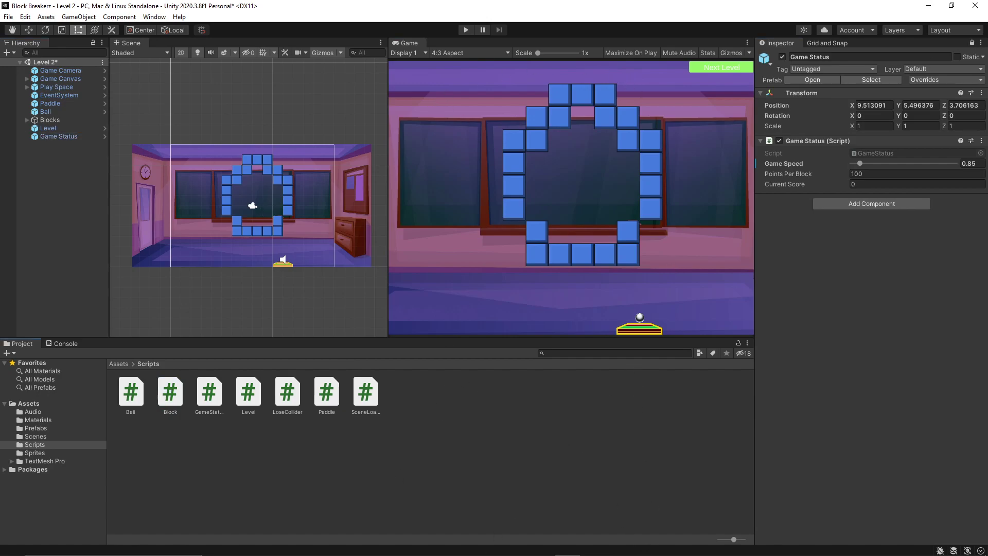
{"action": "left_click", "coordinate": [593, 545]}
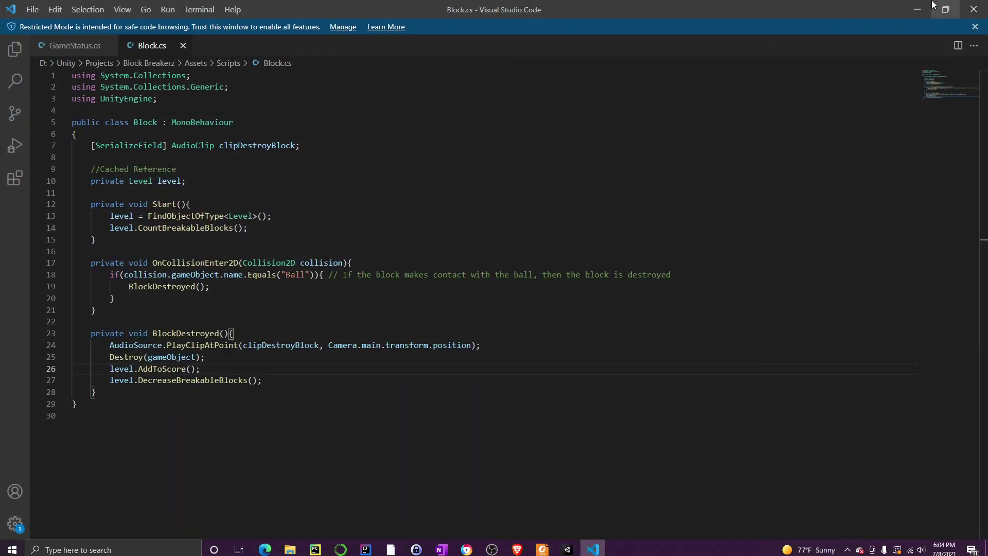
Step: Press Play and view the Console's CS1061 error that Level has no AddToScore, then return to Block.cs
{"action": "left_click", "coordinate": [952, 8]}
{"action": "left_click", "coordinate": [924, 98]}
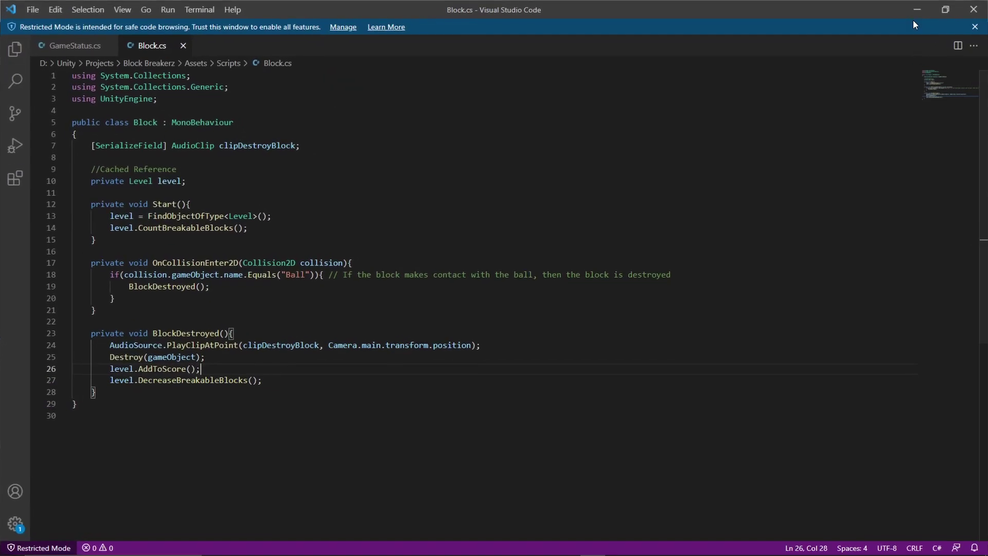
{"action": "left_click", "coordinate": [914, 11]}
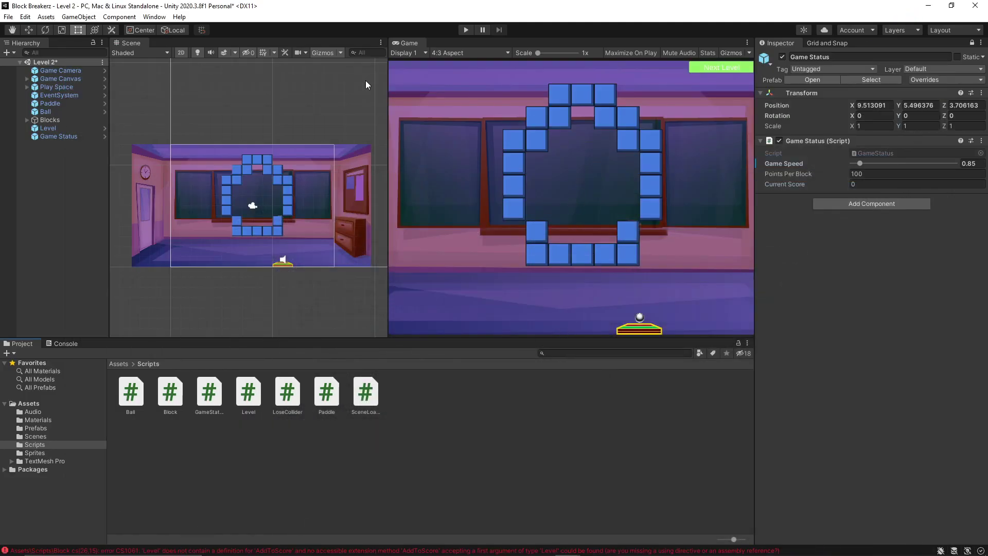
{"action": "left_click", "coordinate": [465, 28]}
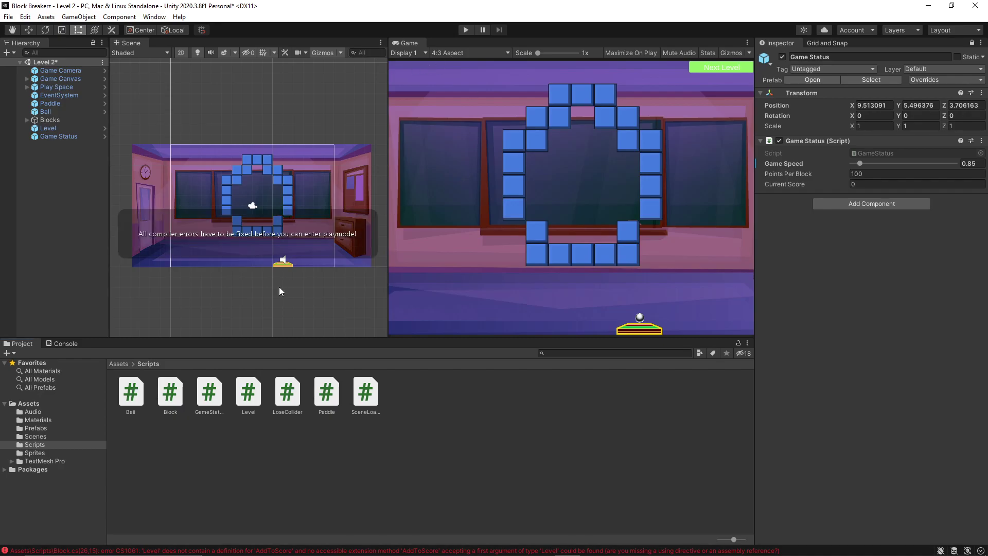
{"action": "left_click", "coordinate": [587, 547]}
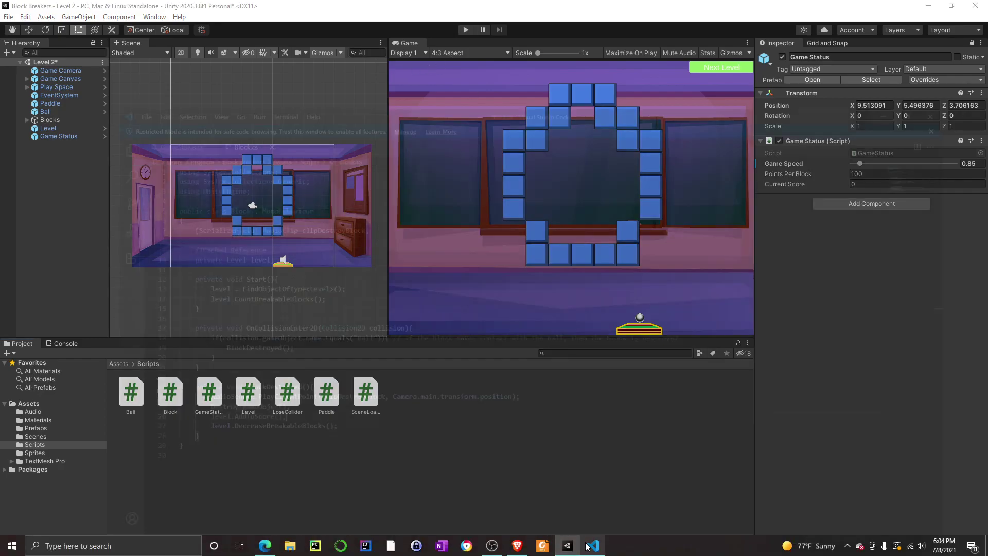
{"action": "left_click", "coordinate": [588, 547]}
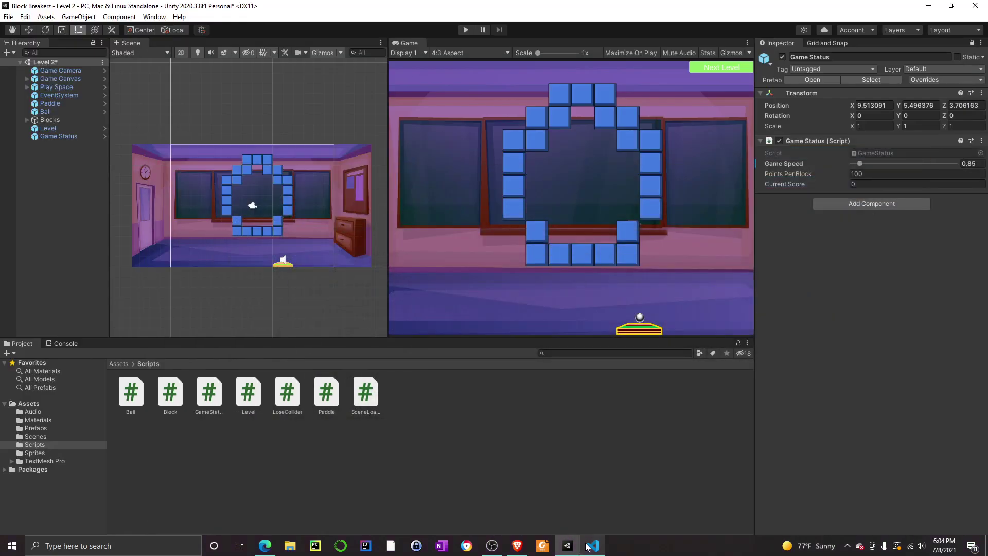
{"action": "left_click", "coordinate": [51, 344]}
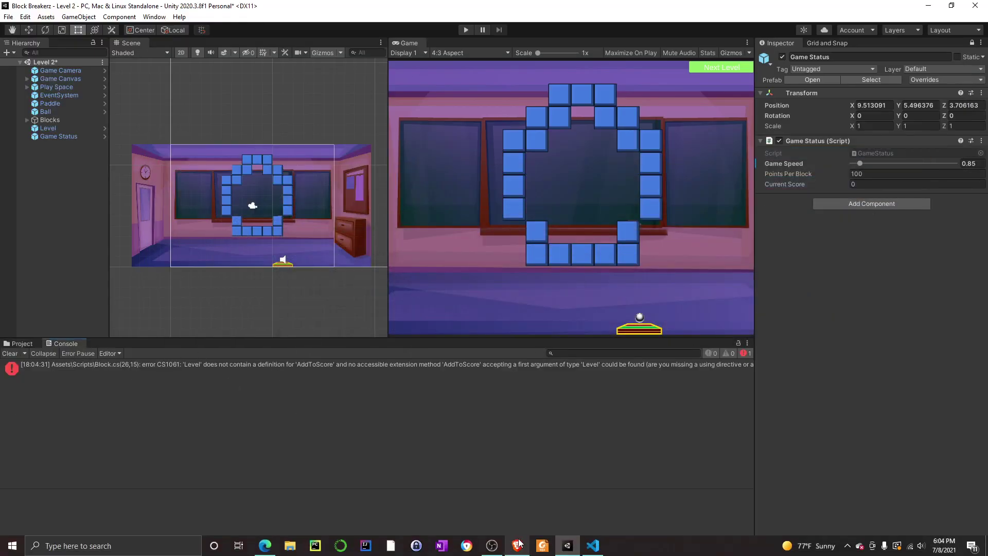
{"action": "left_click", "coordinate": [593, 550]}
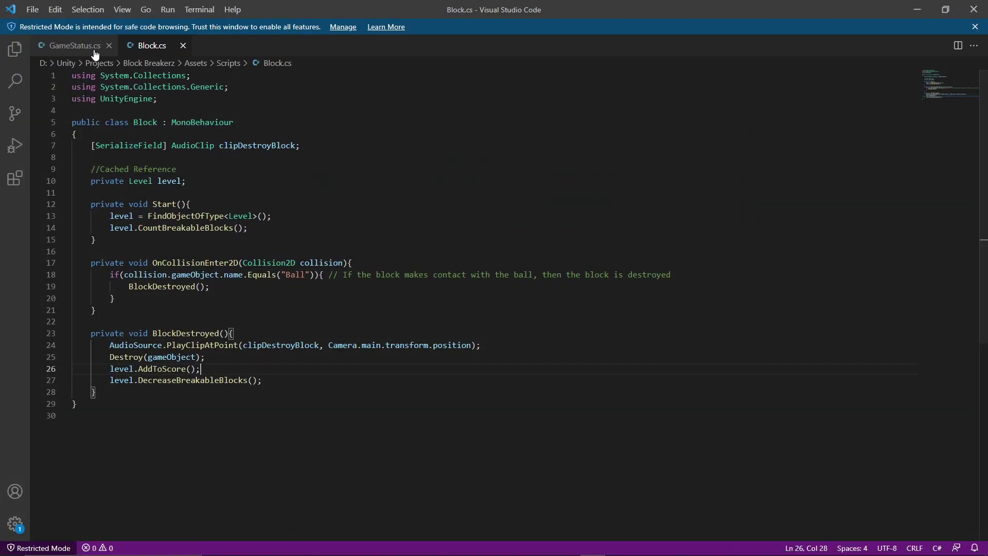
Step: Declare a private GameStatus gameStatus; field below the level field in Block.cs
{"action": "left_click", "coordinate": [82, 46]}
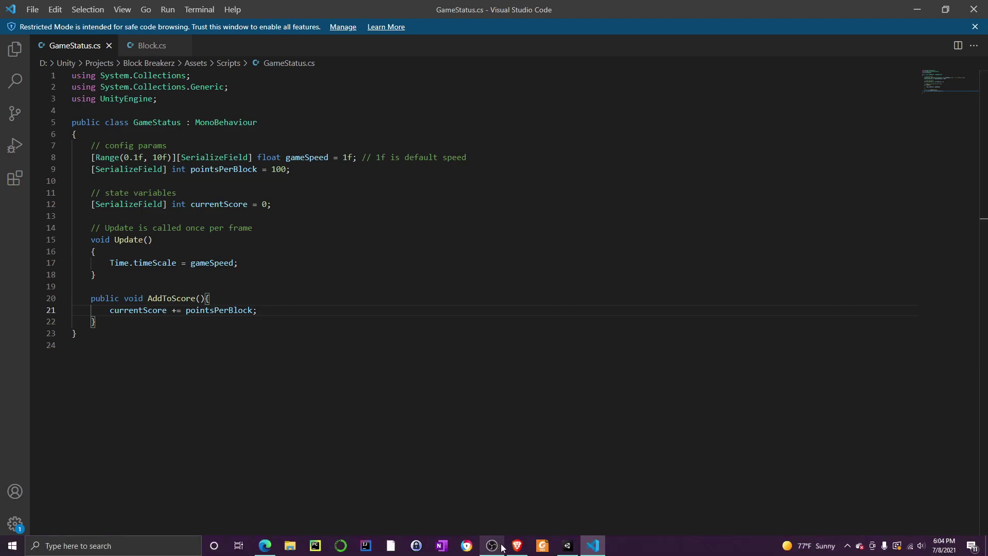
{"action": "left_click", "coordinate": [150, 45]}
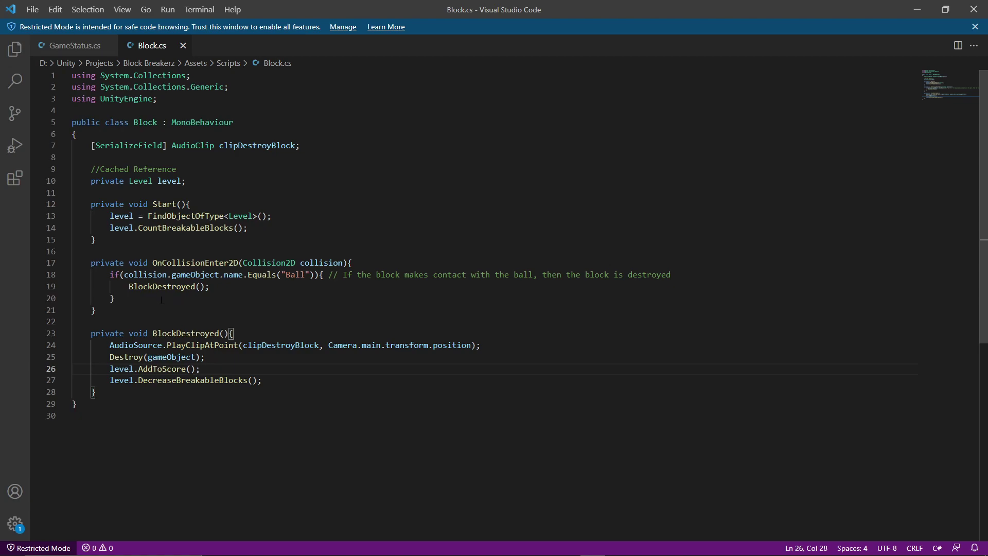
{"action": "left_click", "coordinate": [199, 183]}
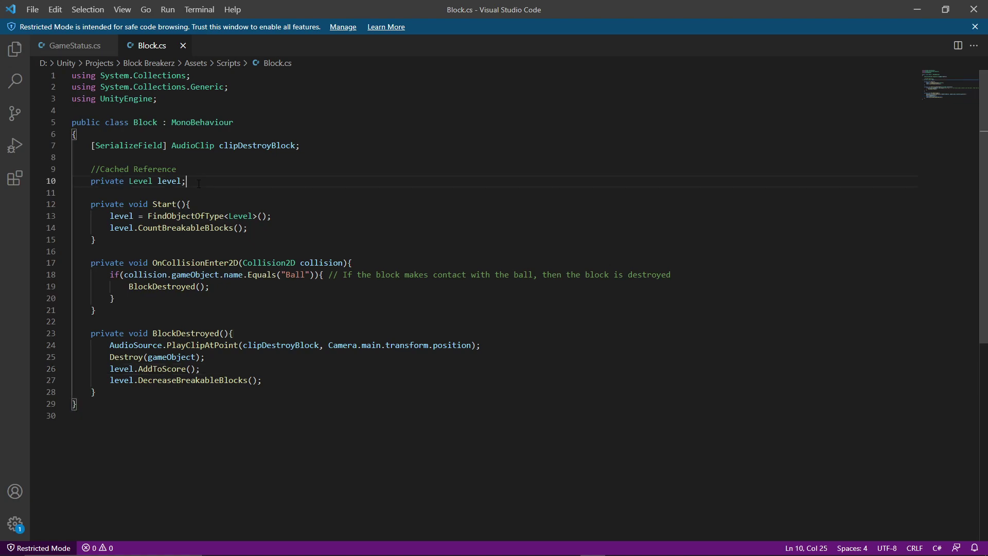
{"action": "key", "text": "Return"}
{"action": "type", "text": "private "}
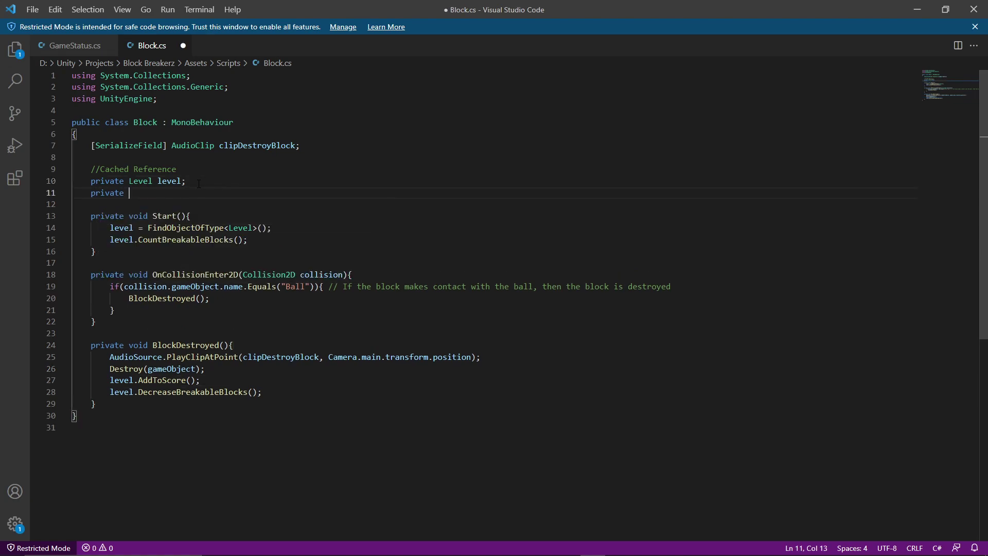
{"action": "type", "text": "GameStatu"}
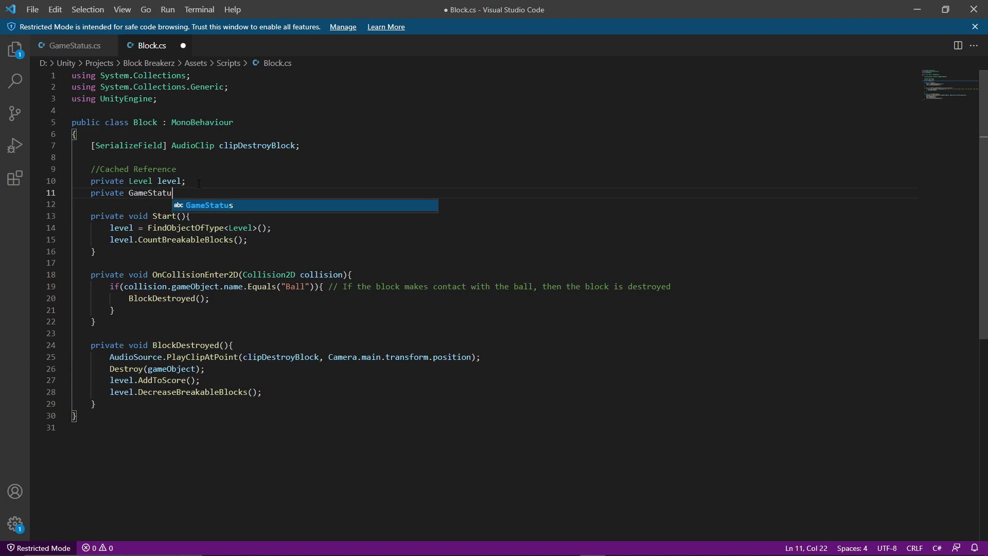
{"action": "type", "text": "s g"}
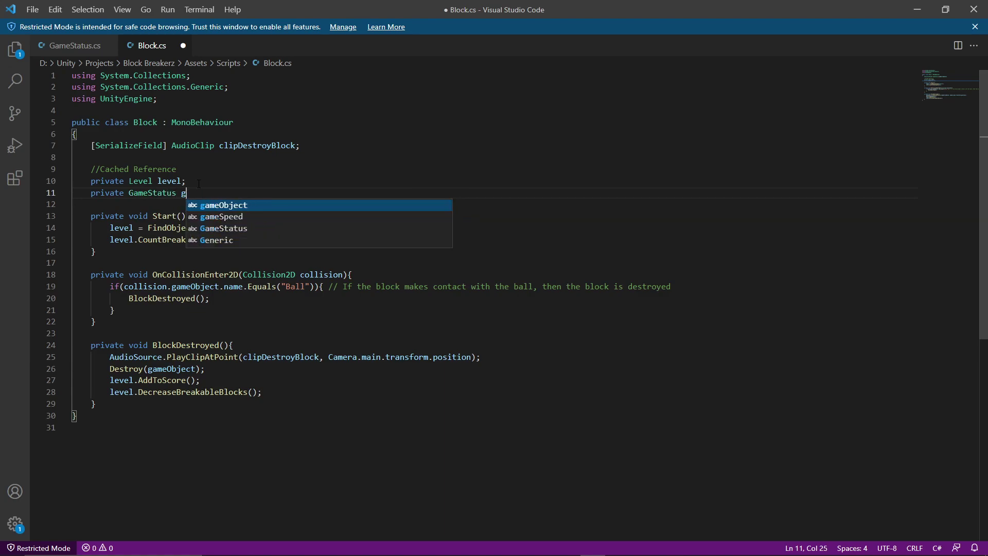
{"action": "type", "text": "ameStatus;"}
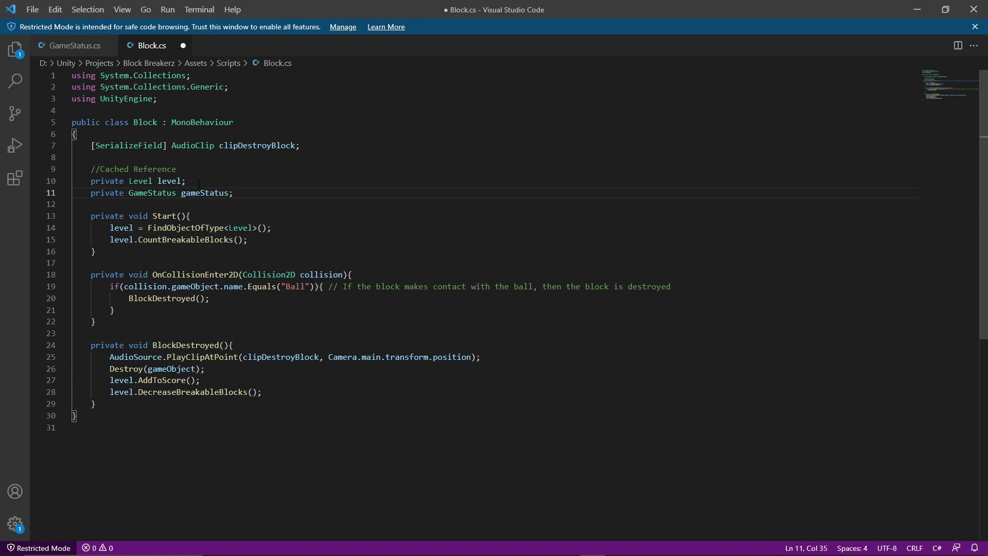
Step: Assign gameStatus = FindObjectOfType<GameStatus>(); in Start after the CountBreakableBlocks line
{"action": "left_click", "coordinate": [276, 243]}
{"action": "key", "text": "Return"}
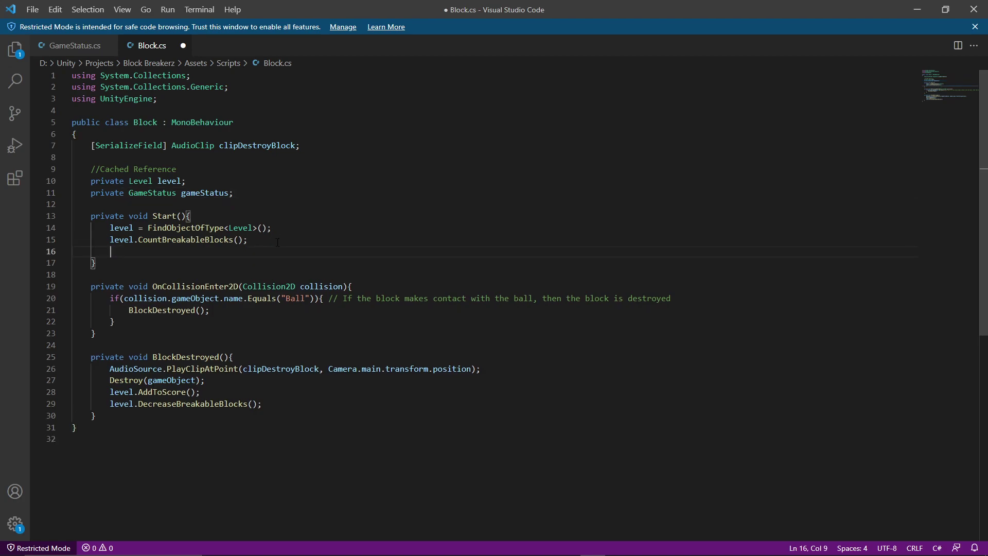
{"action": "key", "text": "Return"}
{"action": "type", "text": "gameStatus"}
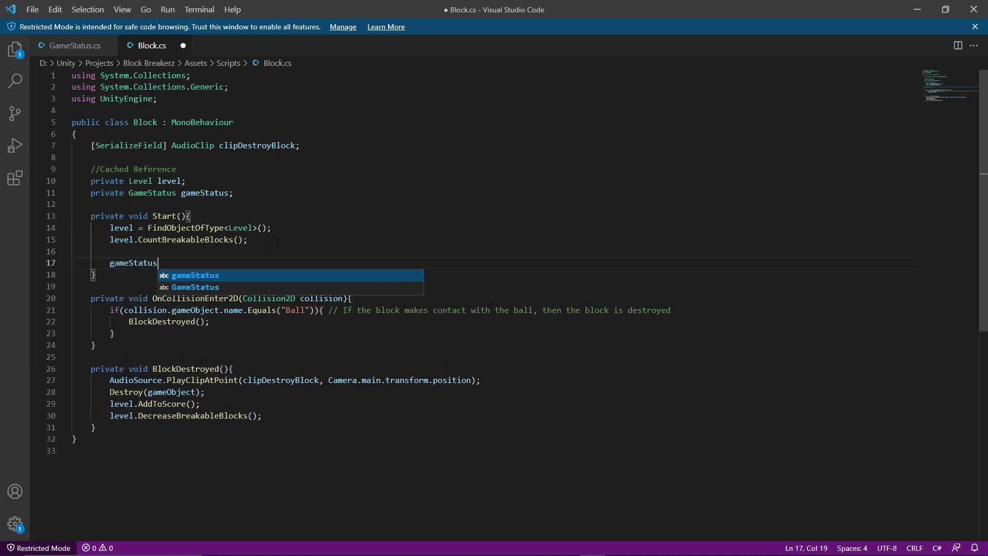
{"action": "type", "text": " = FindO"}
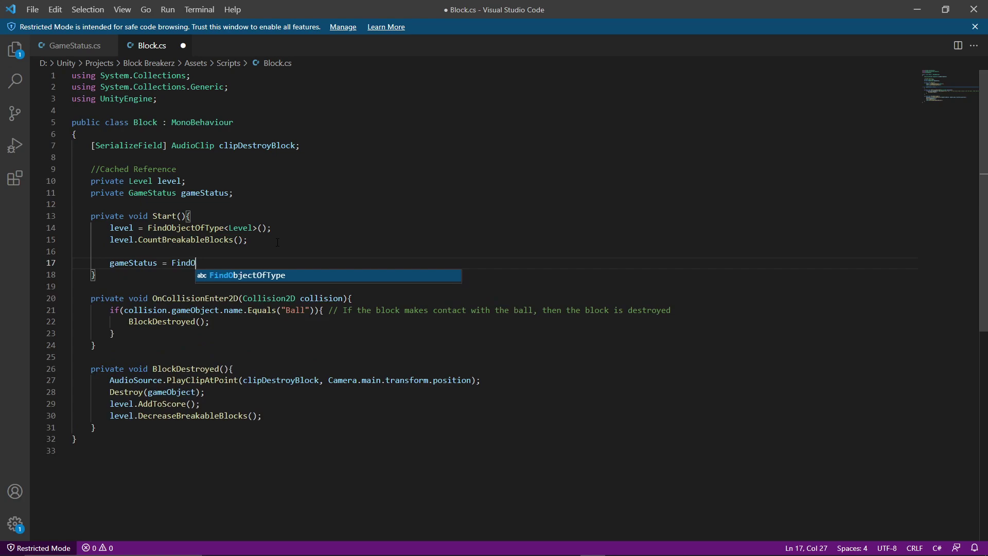
{"action": "type", "text": "bjectOfT"}
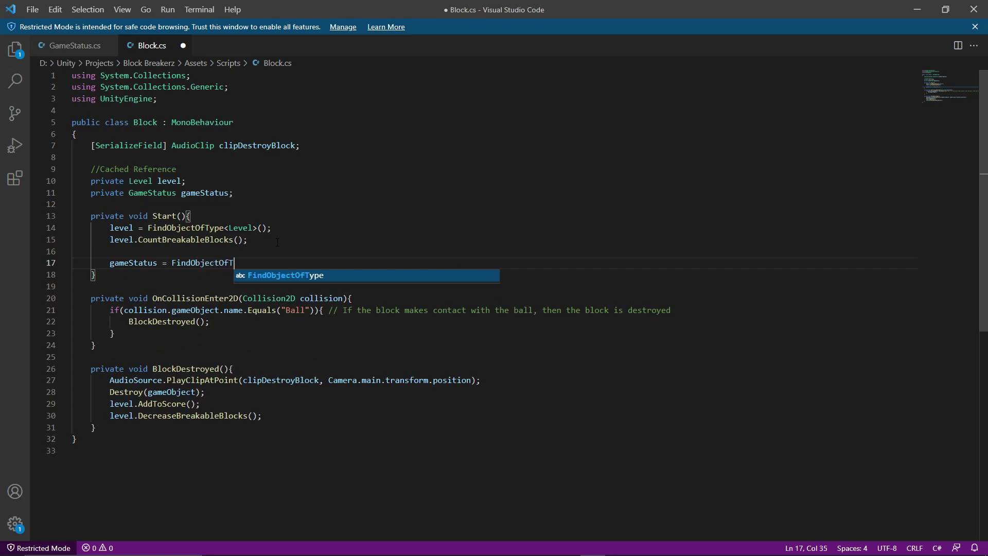
{"action": "type", "text": "ype<"}
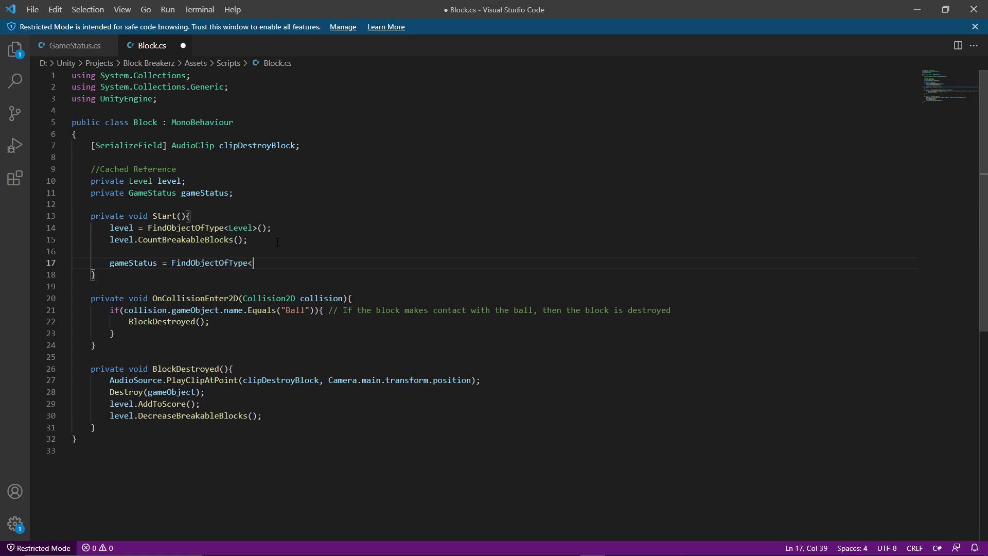
{"action": "type", "text": "GameSta"}
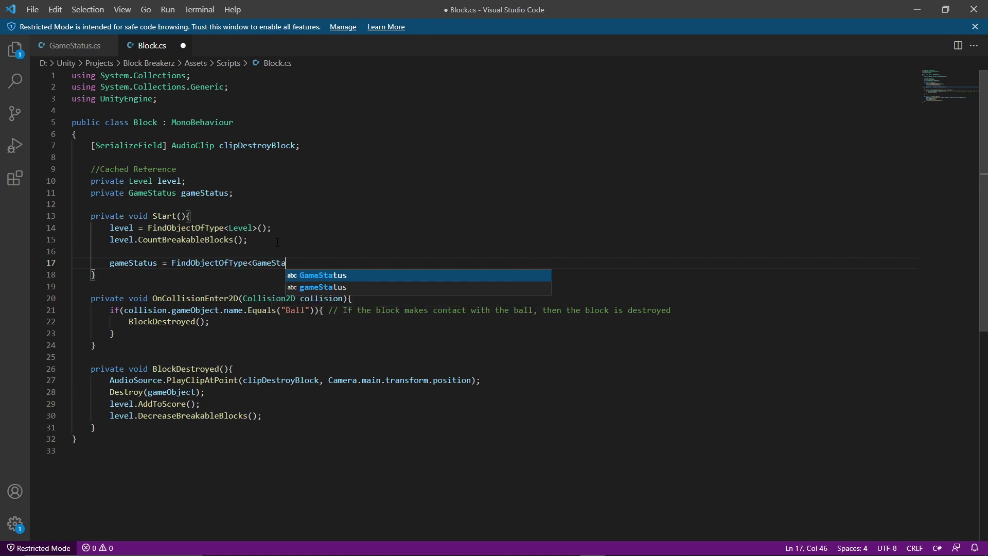
{"action": "type", "text": "tus>();"}
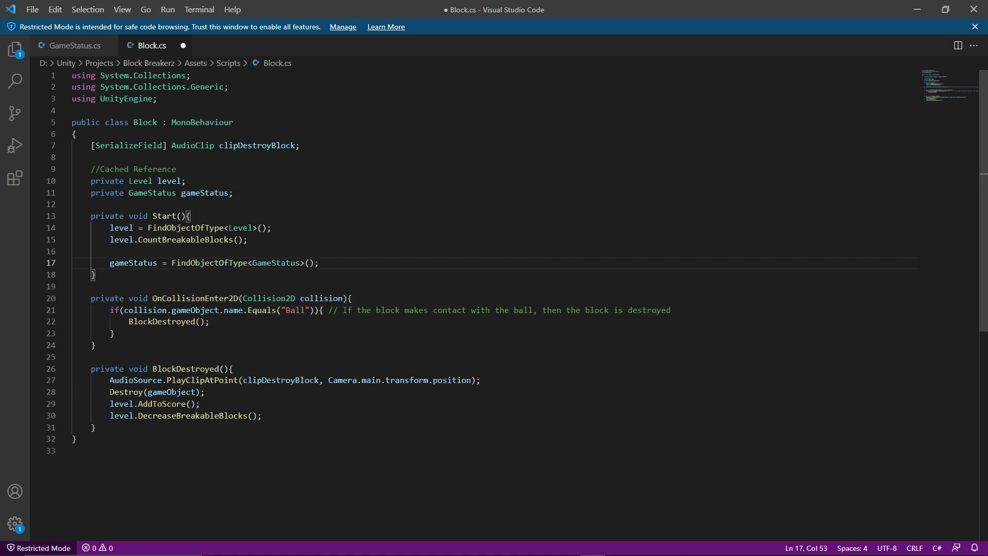
Step: Replace level with gameStatus in the AddToScore call inside BlockDestroyed
{"action": "double_click", "coordinate": [125, 403]}
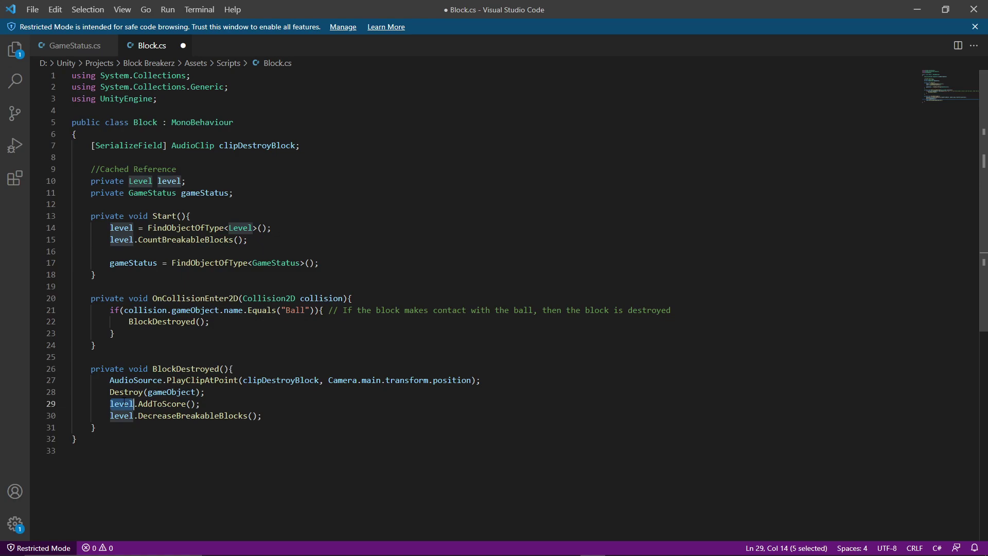
{"action": "type", "text": "gameStatus"}
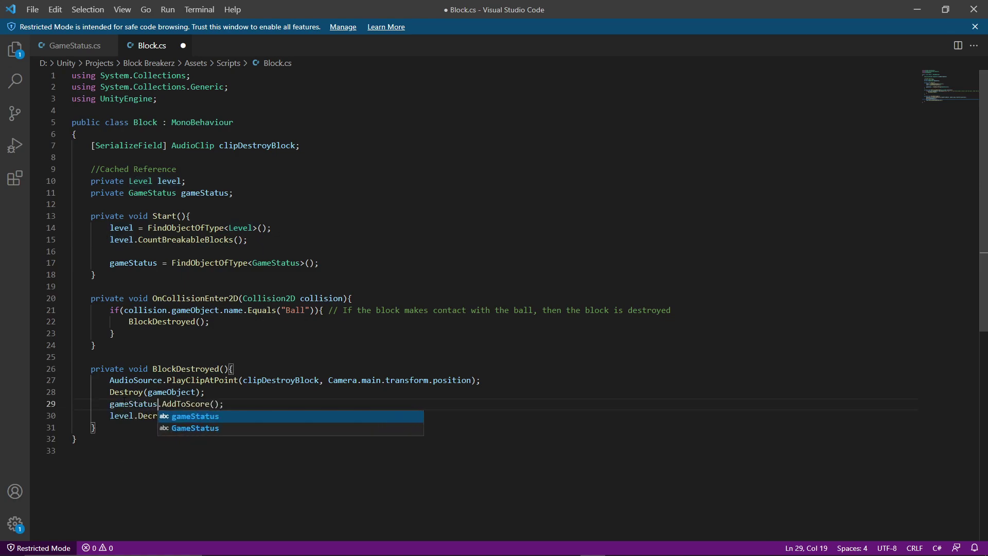
{"action": "key", "text": "Escape"}
{"action": "left_click", "coordinate": [129, 251]}
Step: Save the edited Block.cs so Unity recompiles after a failed Play attempt
{"action": "left_click", "coordinate": [917, 9]}
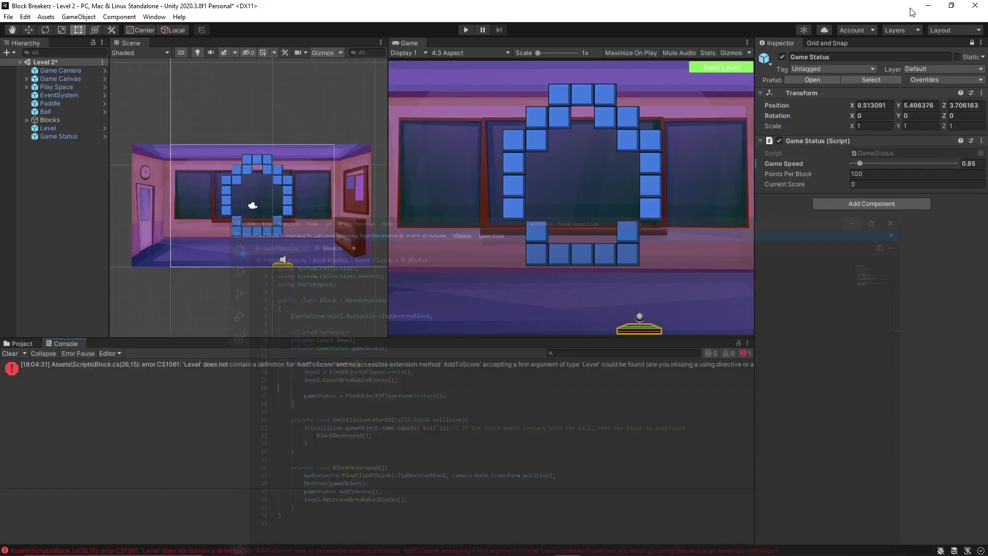
{"action": "left_click", "coordinate": [472, 30]}
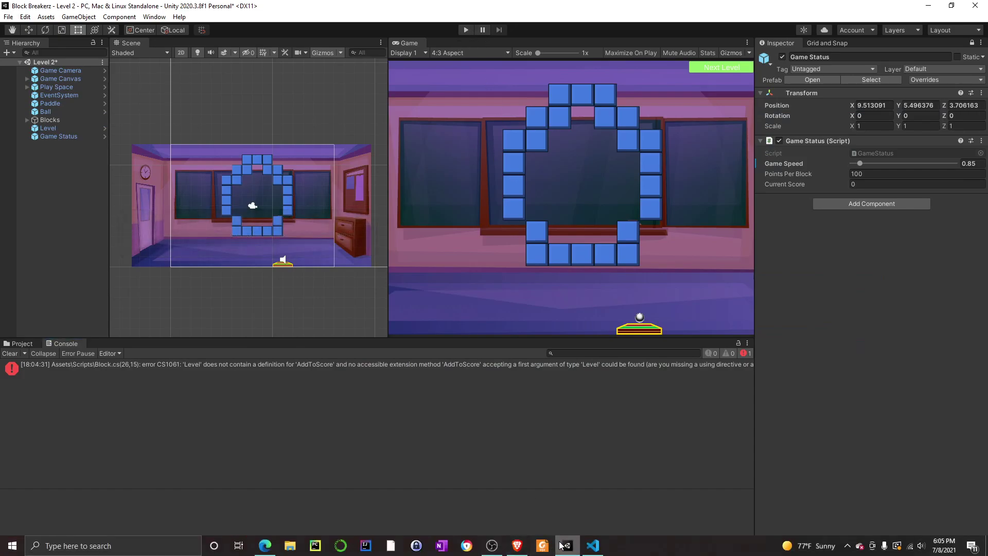
{"action": "left_click", "coordinate": [593, 546]}
{"action": "key", "text": "ctrl+s"}
{"action": "left_click", "coordinate": [916, 8]}
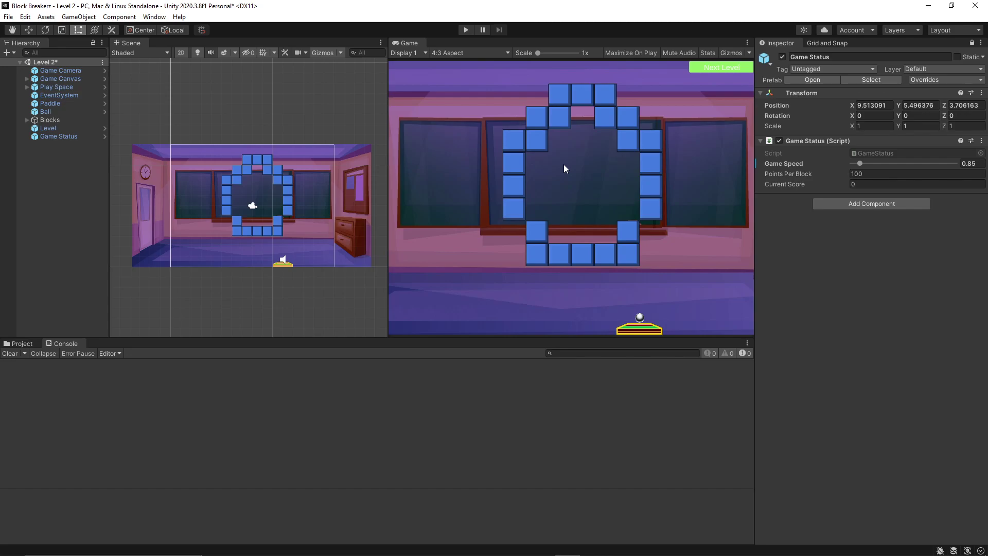
Step: Play-test Level 2, breaking blocks until Current Score reaches 1500, then stop and minimize Unity
{"action": "key", "text": "ctrl+p"}
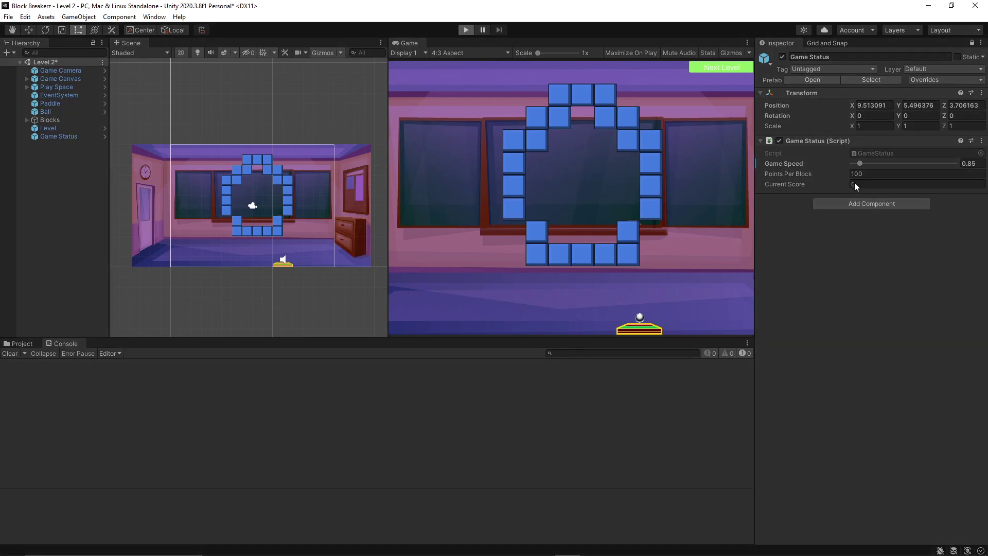
{"action": "left_click", "coordinate": [620, 222]}
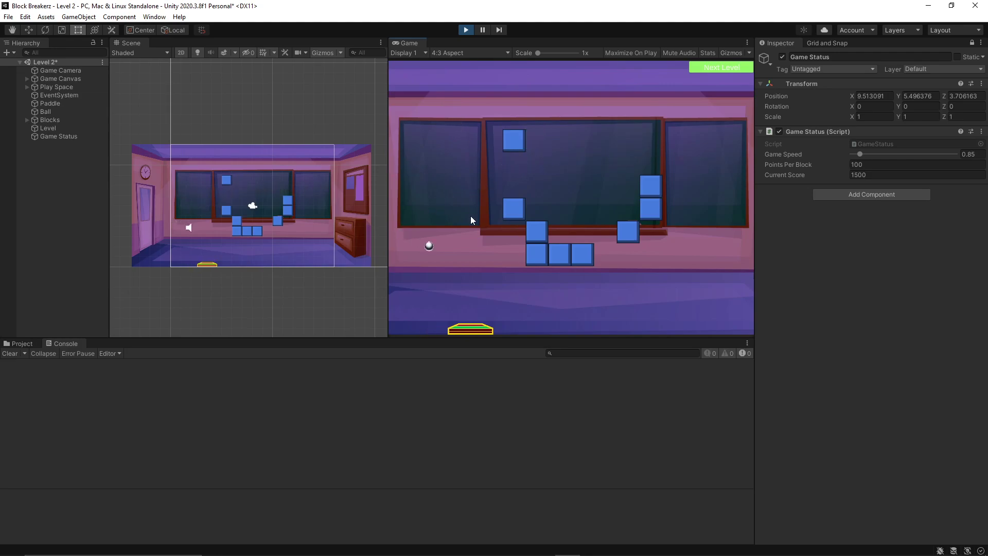
{"action": "left_click", "coordinate": [594, 216]}
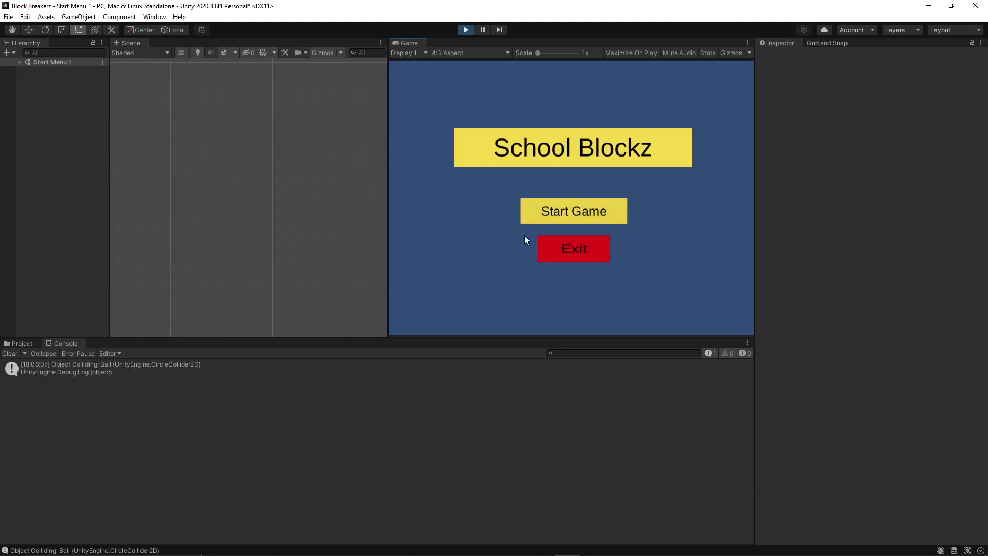
{"action": "left_click", "coordinate": [535, 216]}
{"action": "left_click", "coordinate": [722, 67]}
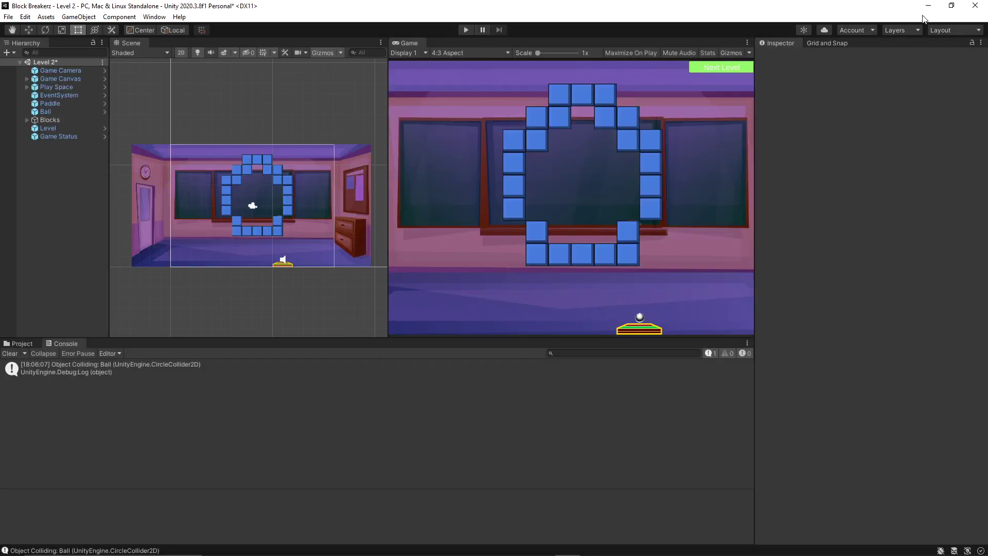
{"action": "left_click", "coordinate": [928, 5]}
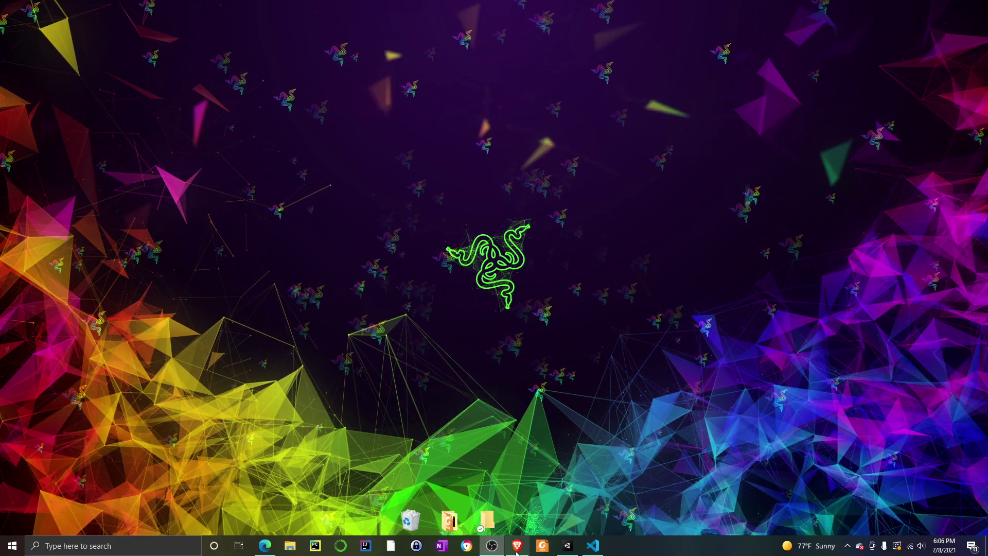
Step: Resume the Add Player Score lecture full screen through to the instructor's Block.cs DestroyBlock code at 6:36
{"action": "left_click", "coordinate": [525, 552]}
{"action": "left_click", "coordinate": [468, 270]}
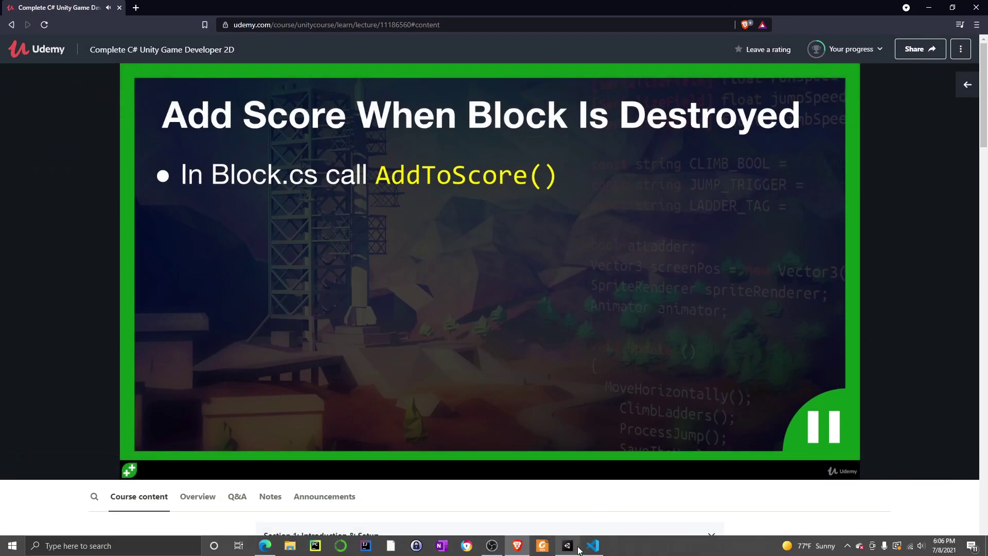
{"action": "mouse_move", "coordinate": [578, 550]}
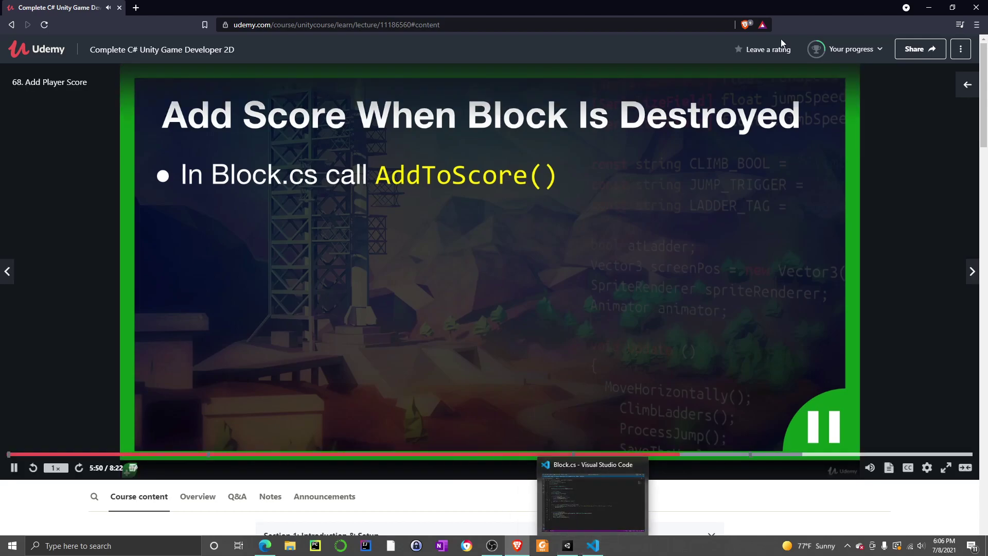
{"action": "left_click", "coordinate": [946, 468]}
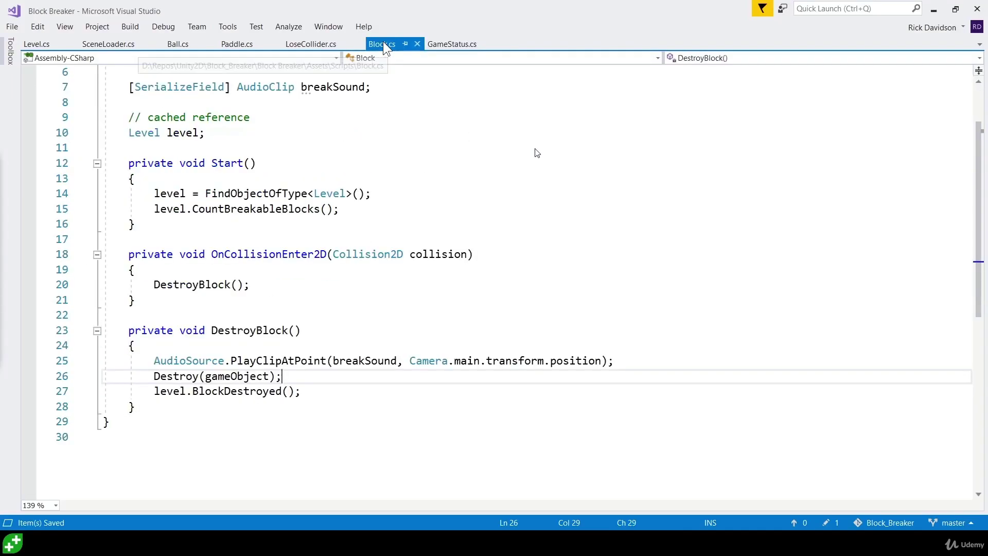
{"action": "mouse_move", "coordinate": [563, 106]}
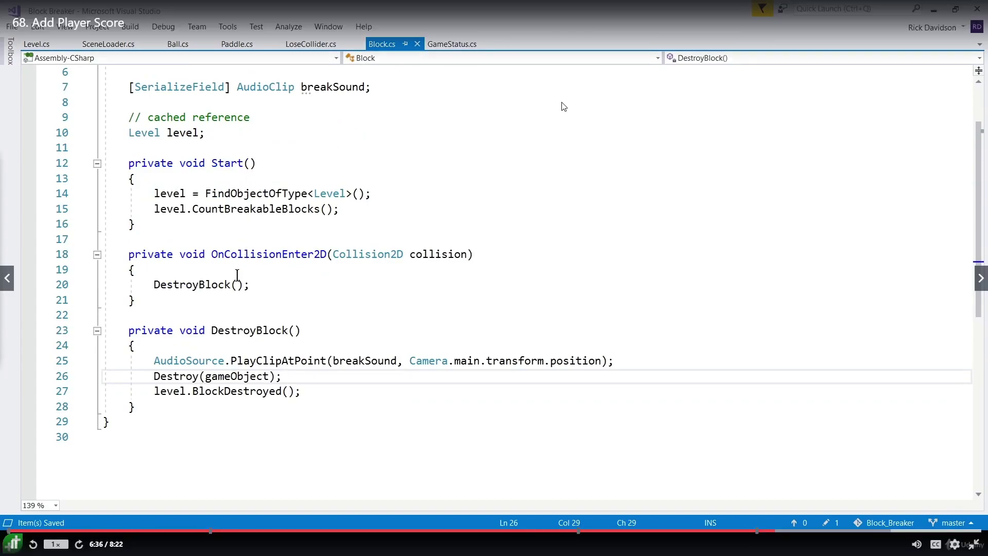
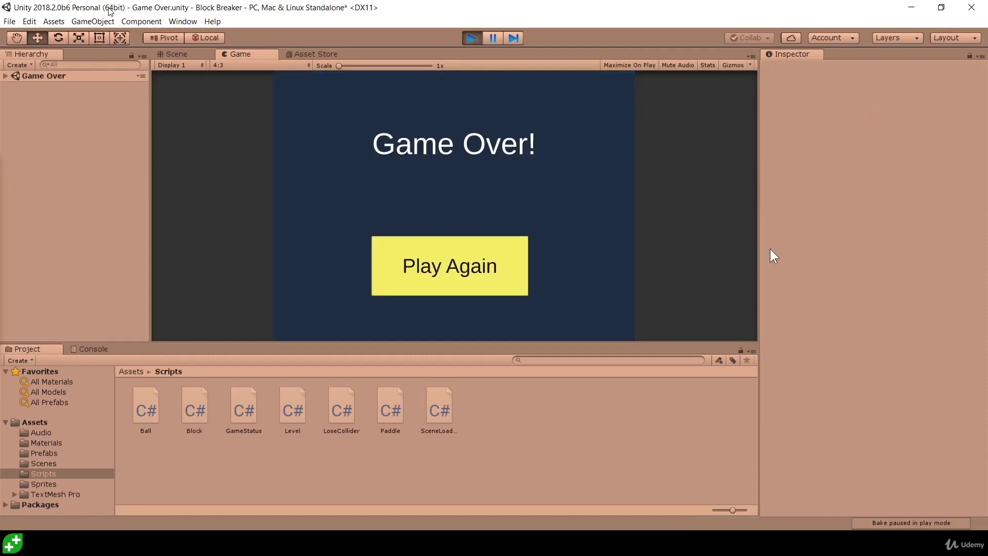
Step: Pause the Display Player Score lecture at 0:25 and exit fullscreen to the course page
{"action": "left_click", "coordinate": [470, 37]}
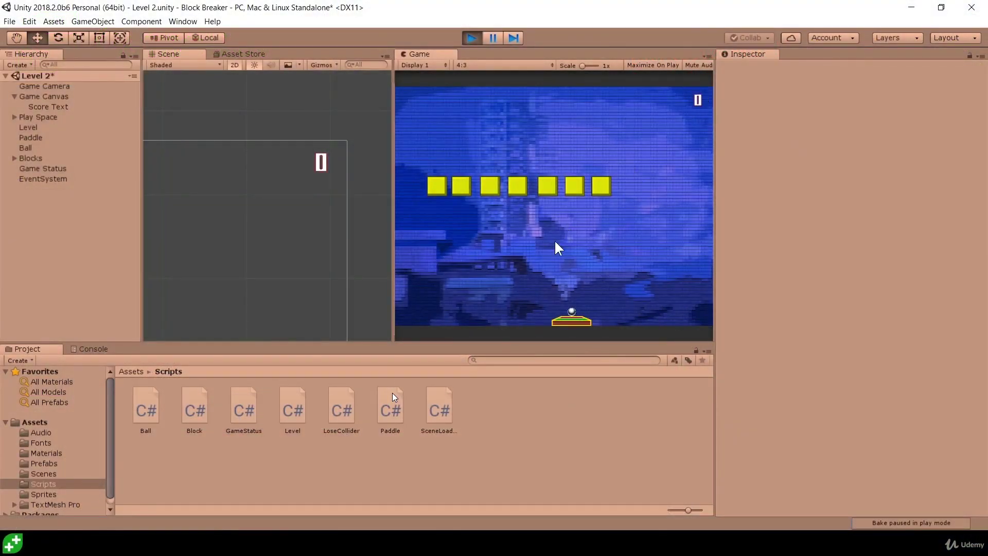
{"action": "mouse_move", "coordinate": [663, 319]}
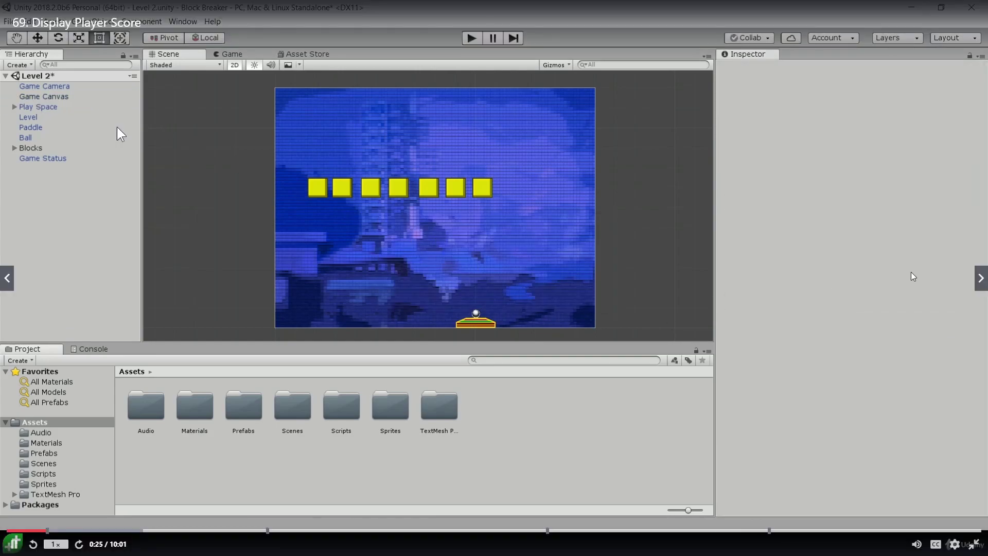
{"action": "left_click", "coordinate": [911, 278]}
{"action": "left_click", "coordinate": [974, 549]}
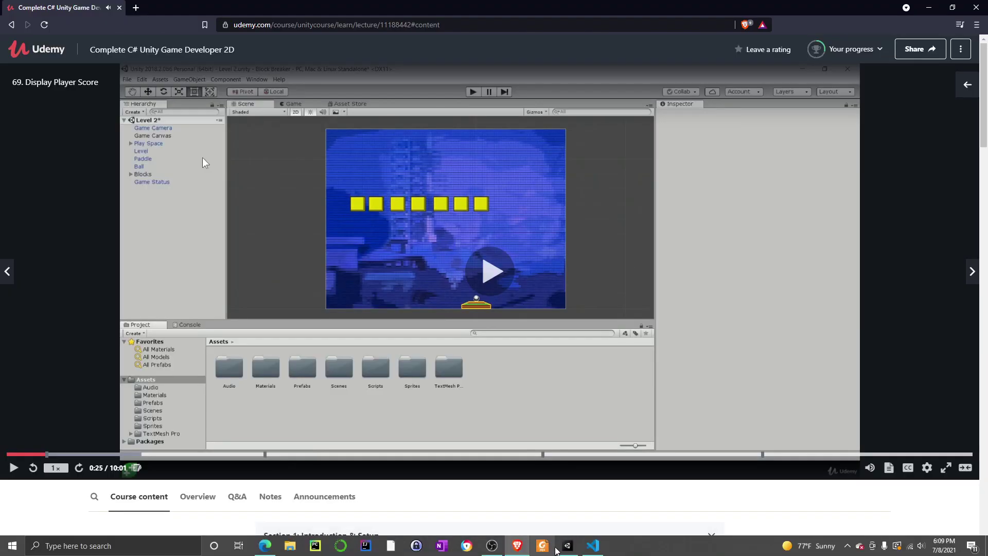
Step: In Unity, find the Correct Button under the Game Canvas prefab asset in Prefabs and try deleting it
{"action": "key", "text": "alt+Tab"}
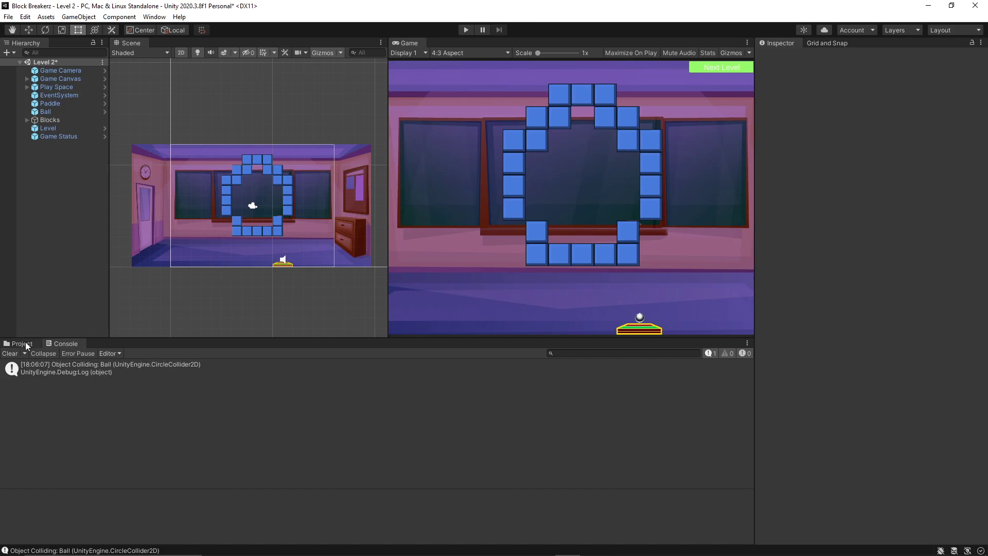
{"action": "left_click", "coordinate": [26, 345]}
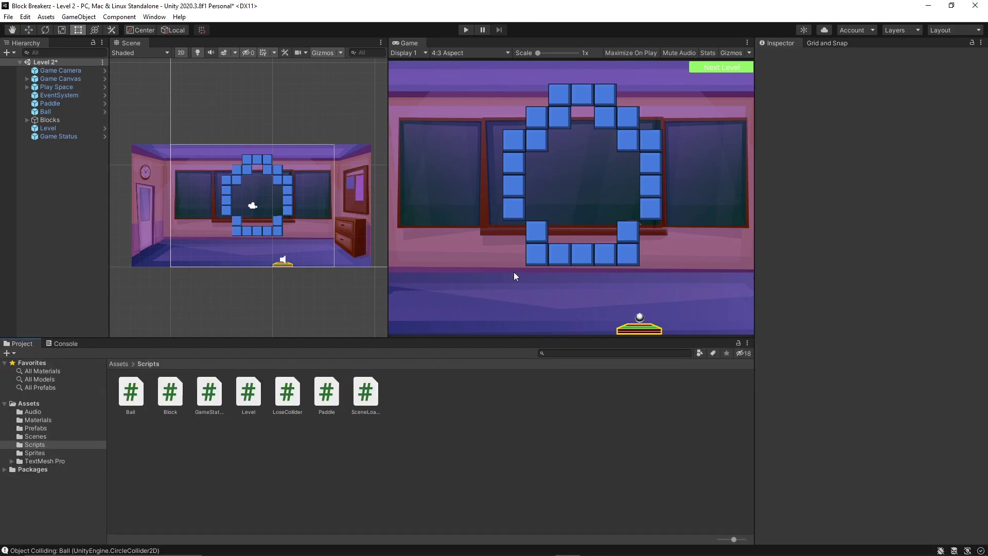
{"action": "left_click", "coordinate": [36, 428]}
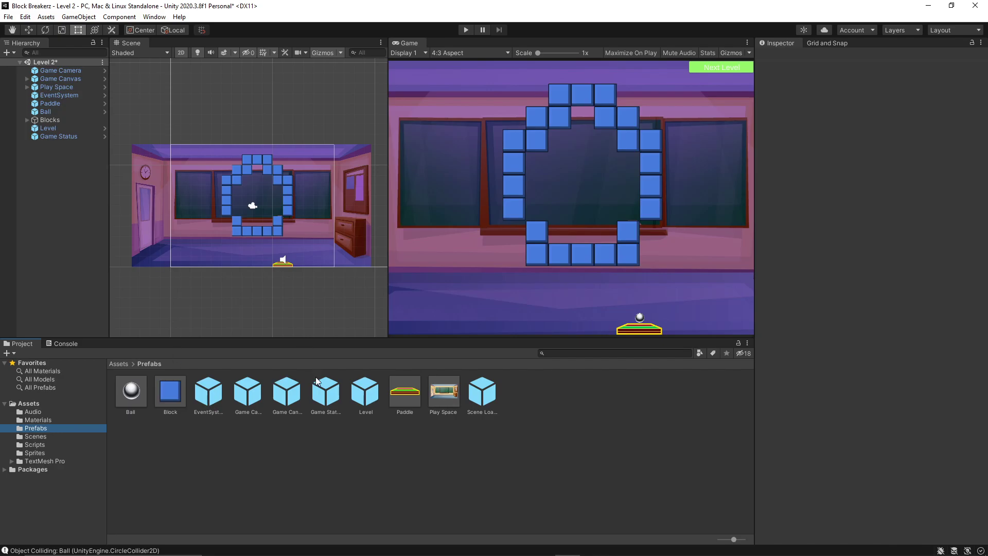
{"action": "left_click", "coordinate": [286, 392]}
{"action": "scroll", "coordinate": [850, 232], "scroll_direction": "down", "scroll_amount": 2}
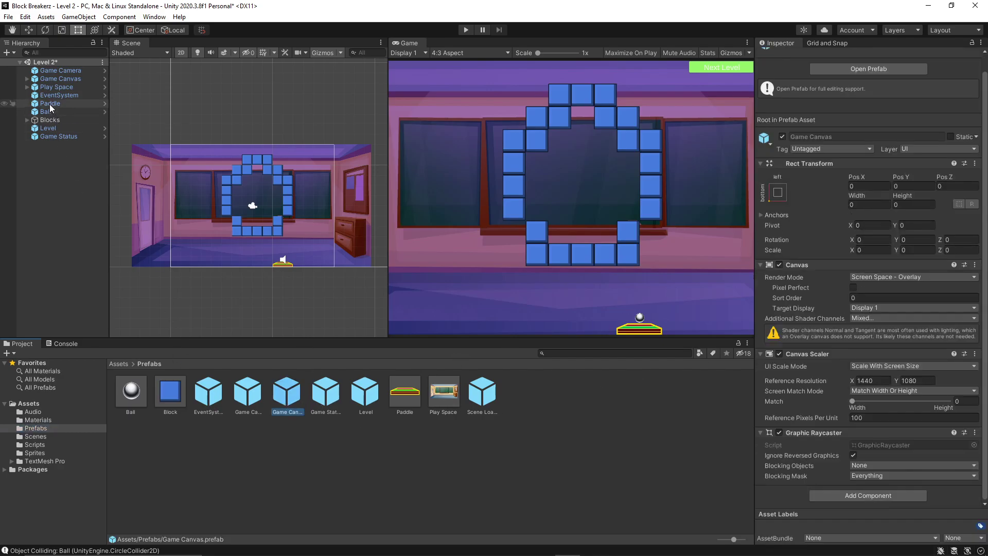
{"action": "left_click", "coordinate": [28, 79]}
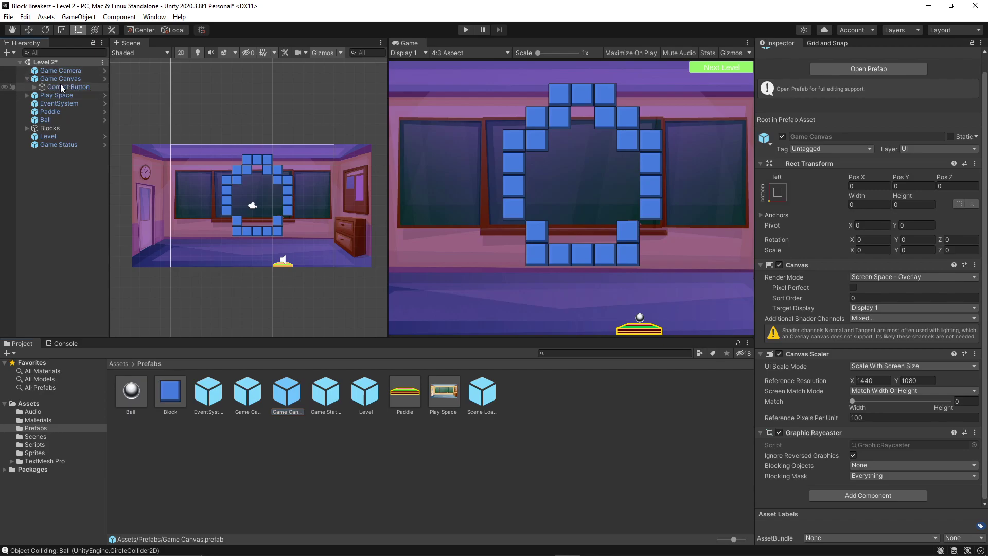
{"action": "left_click", "coordinate": [62, 87]}
{"action": "key", "text": "Delete"}
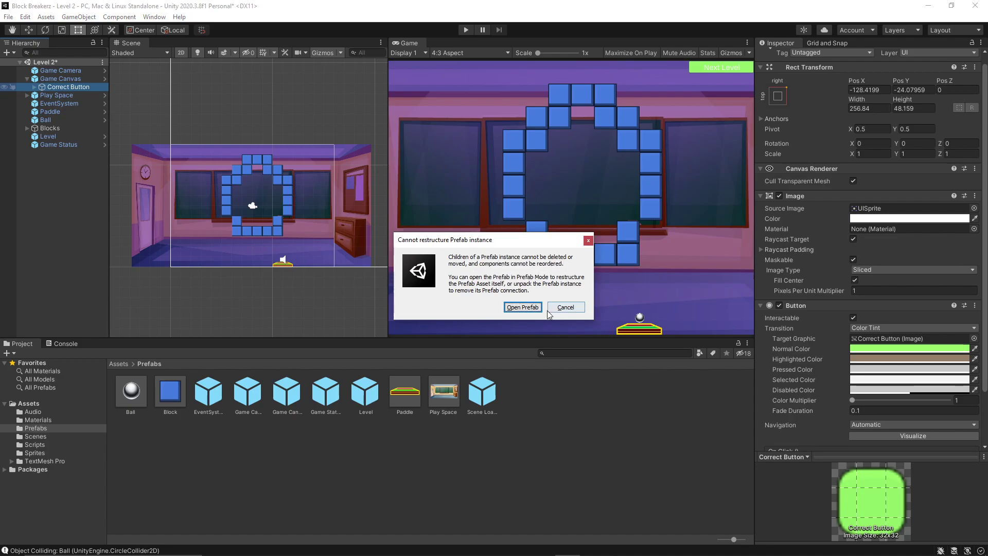
Step: Open the Game Canvas prefab, delete the Correct Button with its label, and return to Level 2
{"action": "left_click", "coordinate": [522, 307]}
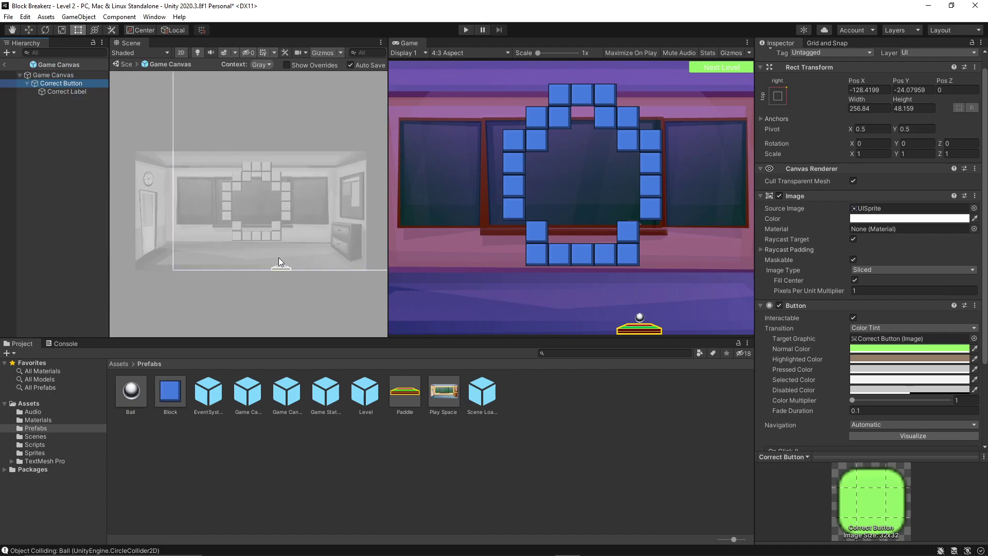
{"action": "scroll", "coordinate": [279, 257], "scroll_direction": "up", "scroll_amount": 1}
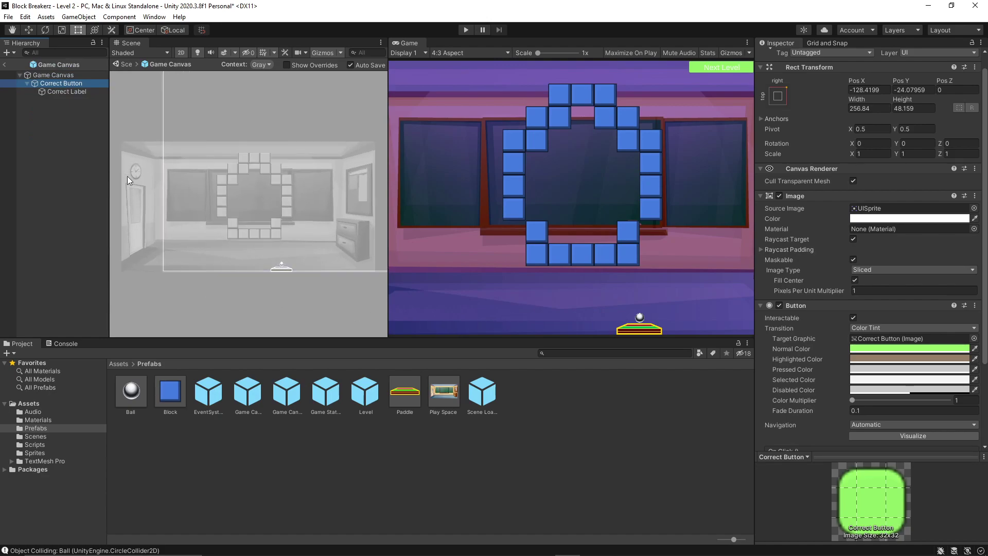
{"action": "left_click", "coordinate": [70, 86]}
{"action": "key", "text": "Return"}
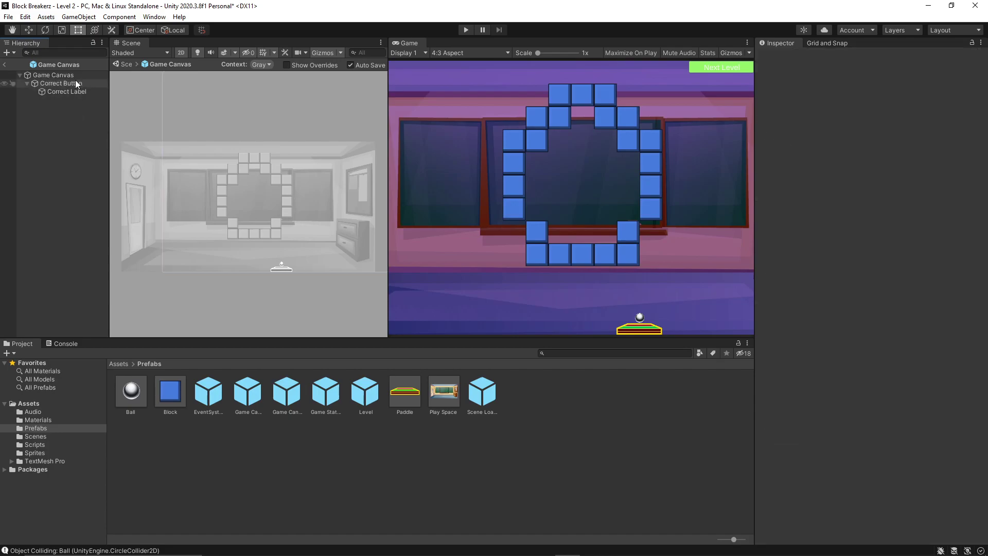
{"action": "key", "text": "Delete"}
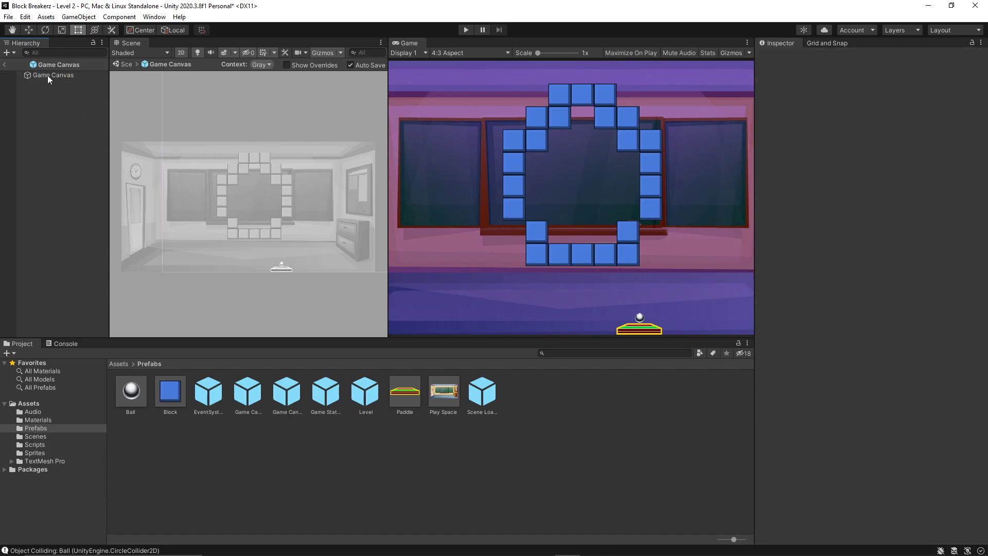
{"action": "double_click", "coordinate": [295, 396]}
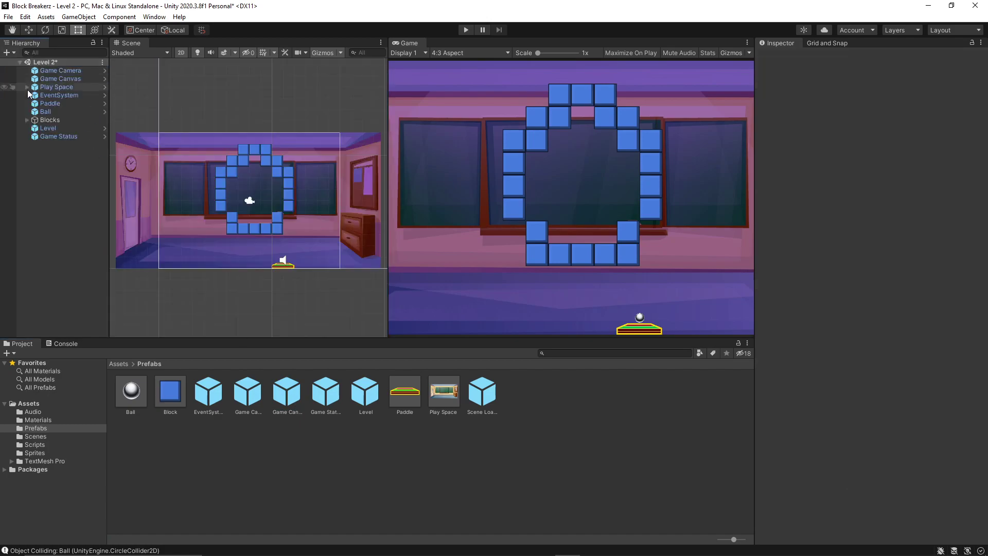
{"action": "left_click", "coordinate": [4, 64]}
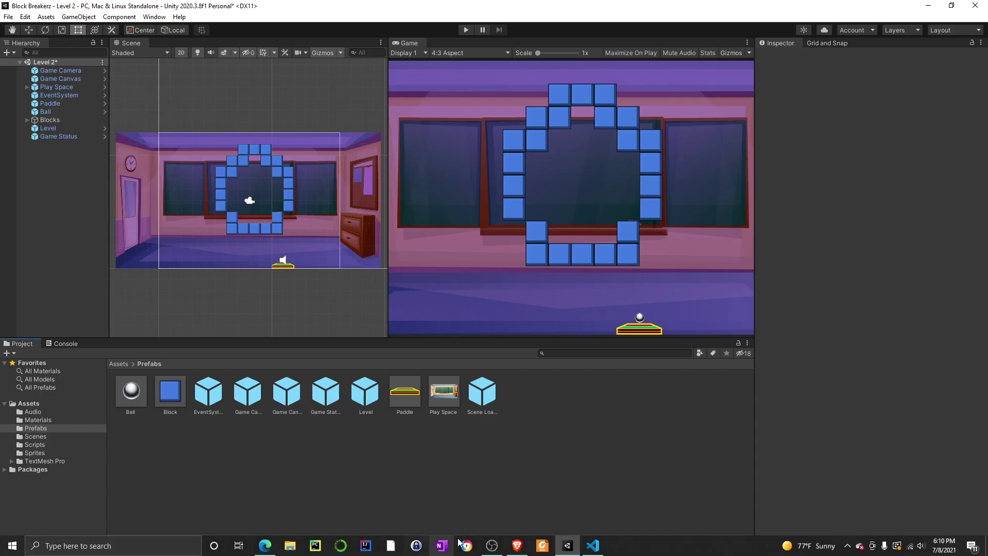
Step: Play the lecture to 0:38, where a TextMeshPro text is added under Game Canvas, then return to Unity
{"action": "left_click", "coordinate": [517, 551]}
{"action": "left_click", "coordinate": [396, 279]}
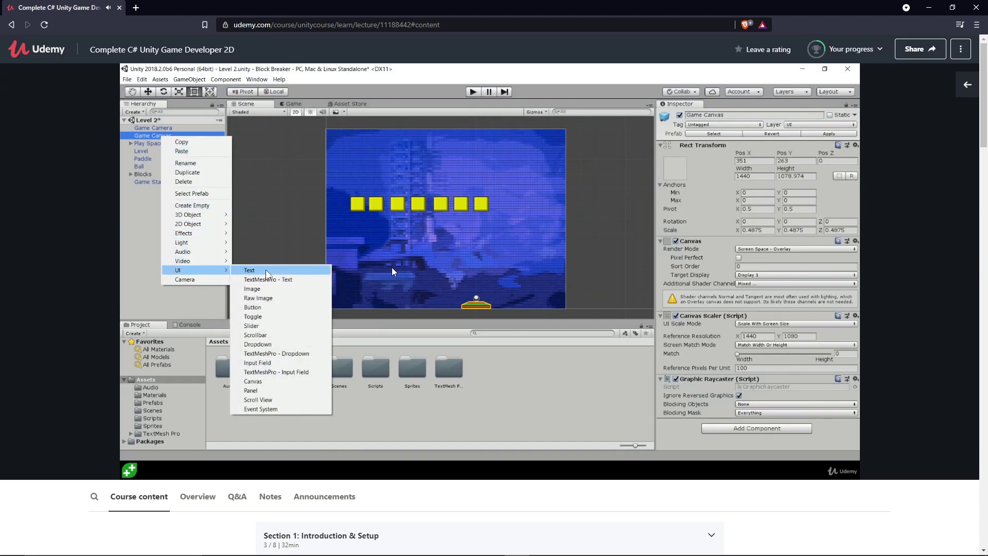
{"action": "mouse_move", "coordinate": [406, 125]}
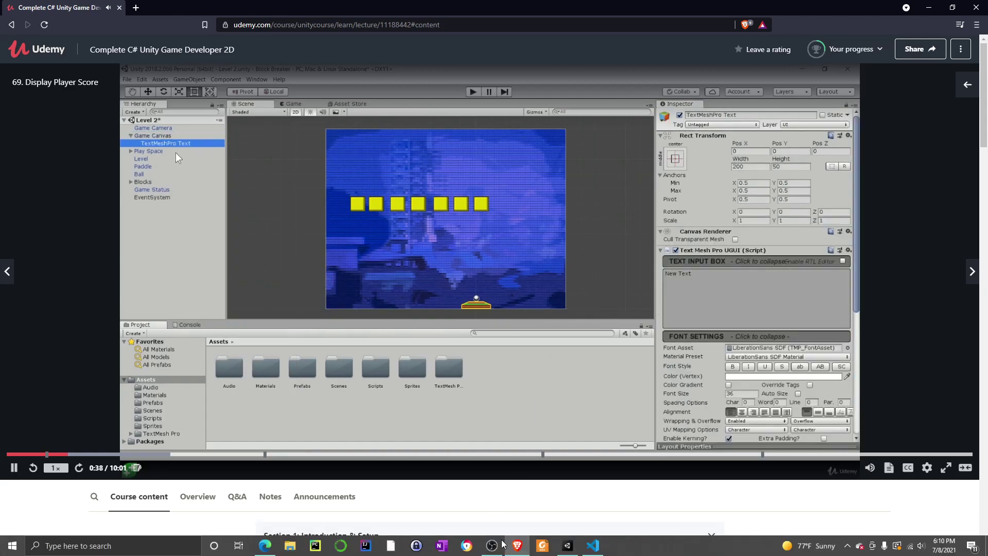
{"action": "left_click", "coordinate": [566, 546]}
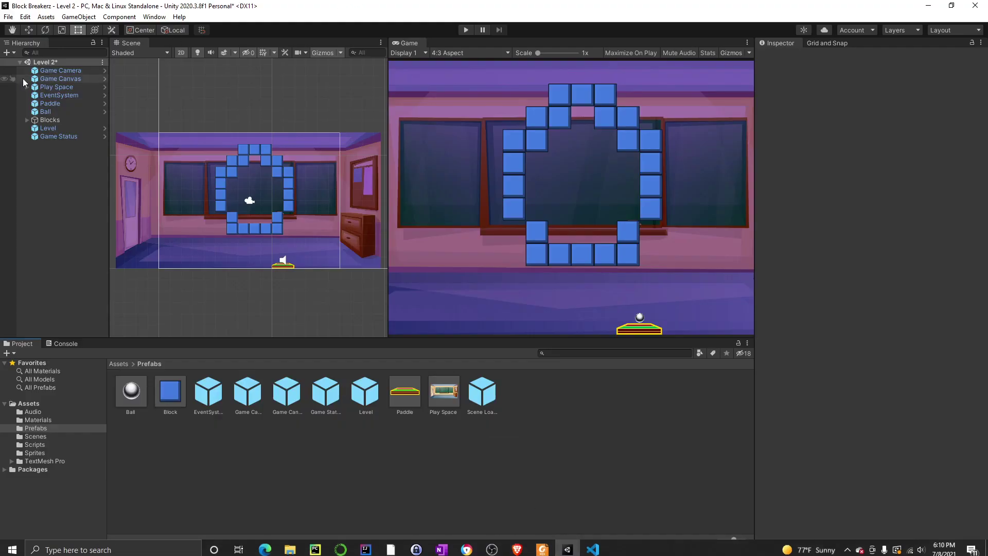
Step: Add a Text - TextMeshPro object showing 'New Text' as a child of the Game Canvas prefab
{"action": "double_click", "coordinate": [286, 401]}
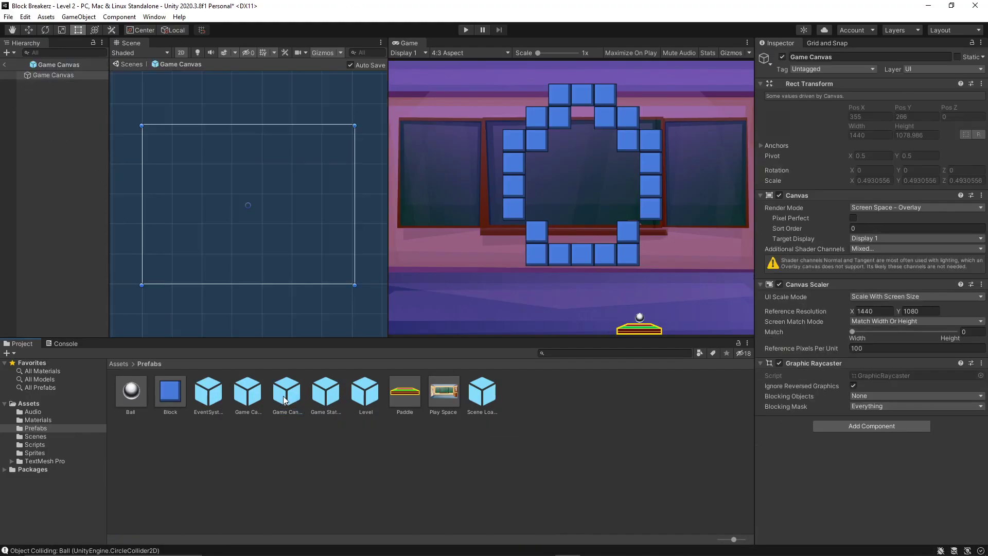
{"action": "right_click", "coordinate": [71, 77]}
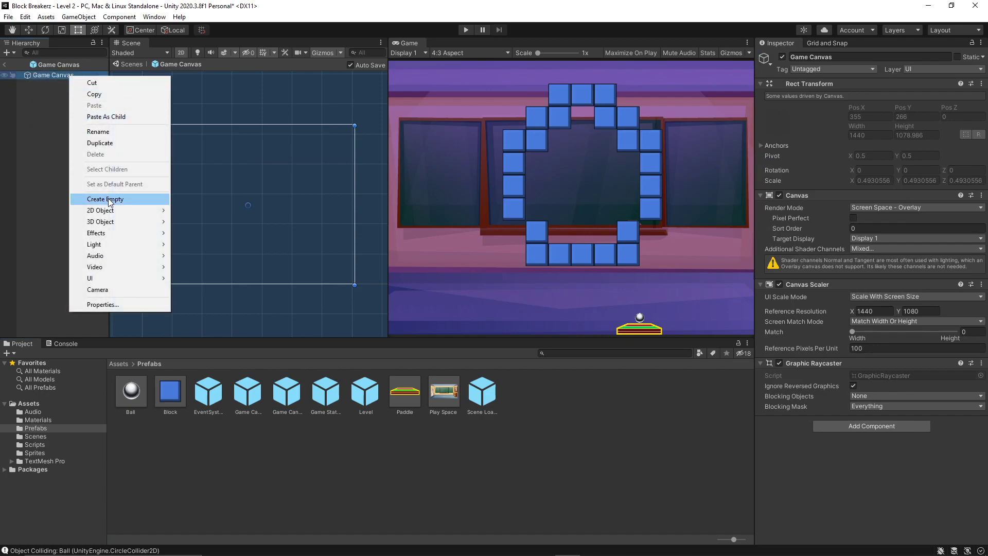
{"action": "mouse_move", "coordinate": [112, 279]}
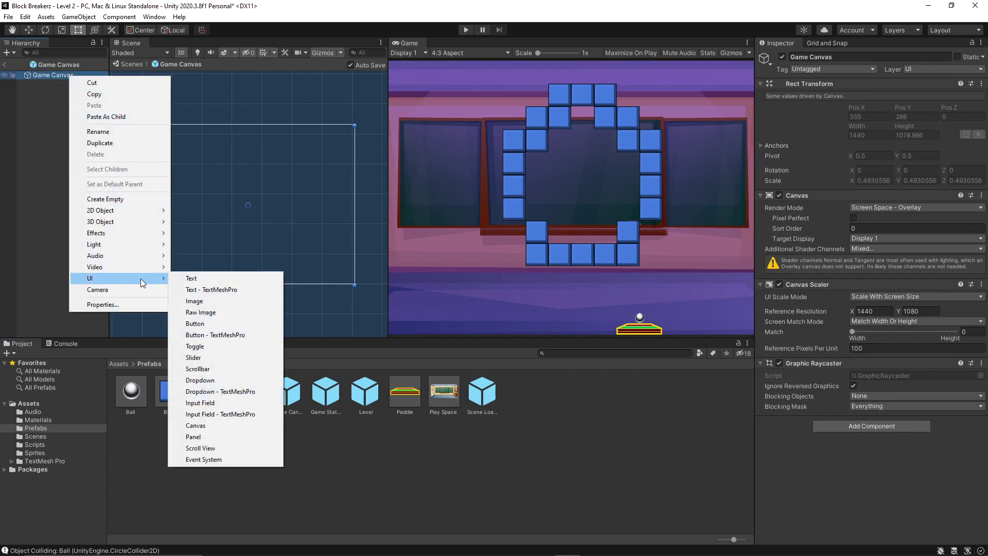
{"action": "left_click", "coordinate": [199, 290]}
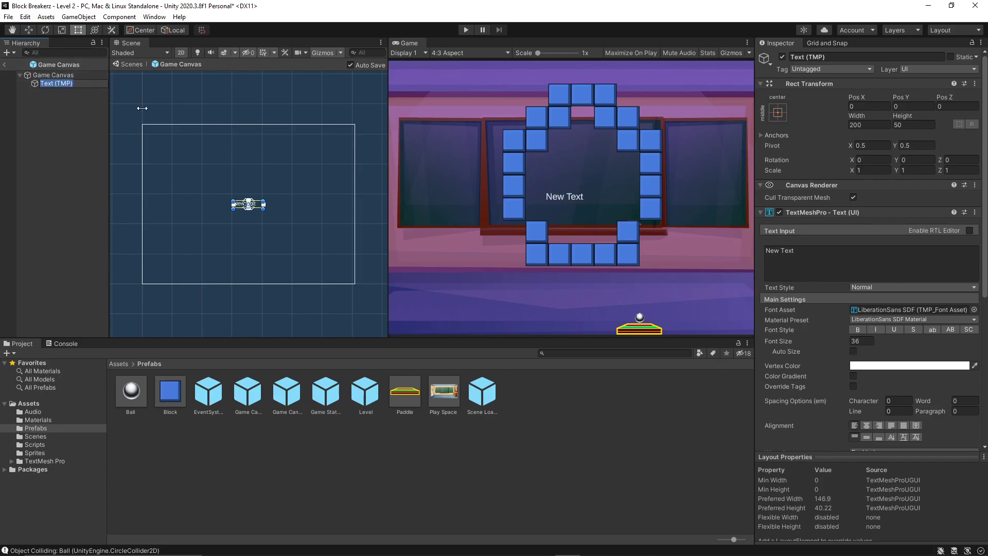
{"action": "mouse_move", "coordinate": [332, 5]}
{"action": "left_mouse_down"}
{"action": "mouse_move", "coordinate": [376, 310]}
{"action": "mouse_move", "coordinate": [400, 289]}
{"action": "left_mouse_up"}
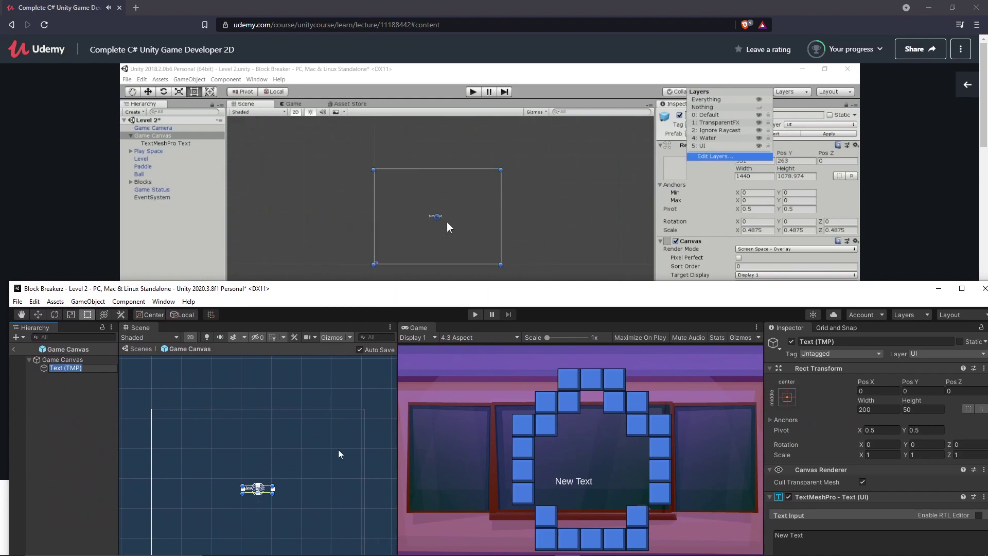
Step: Watch the lecture rename the text to Score Text and place it top-right at Pos X 548, Pos Y 425
{"action": "mouse_move", "coordinate": [490, 291]}
{"action": "left_mouse_down"}
{"action": "mouse_move", "coordinate": [458, 317]}
{"action": "mouse_move", "coordinate": [0, 309]}
{"action": "left_mouse_up"}
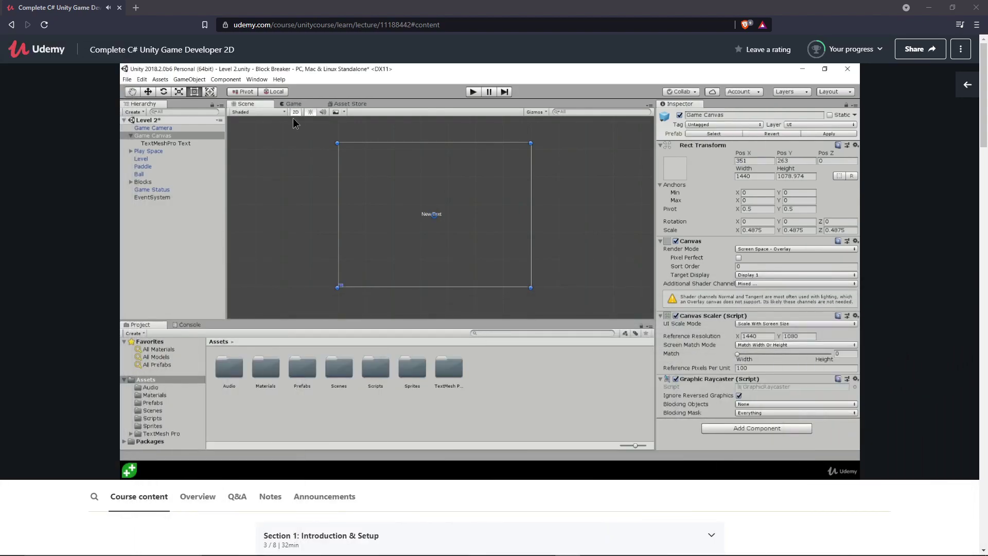
{"action": "mouse_move", "coordinate": [62, 311]}
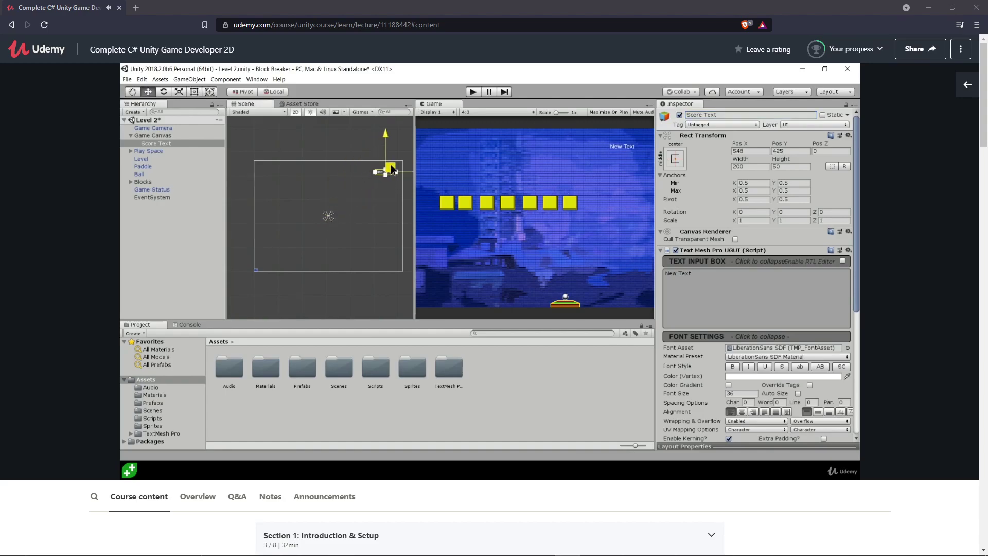
Step: Anchor the Score Text to the top-right corner at Pos X -100, Pos Y -25, and widen the Game view
{"action": "left_click", "coordinate": [478, 273]}
{"action": "key", "text": "alt+Tab"}
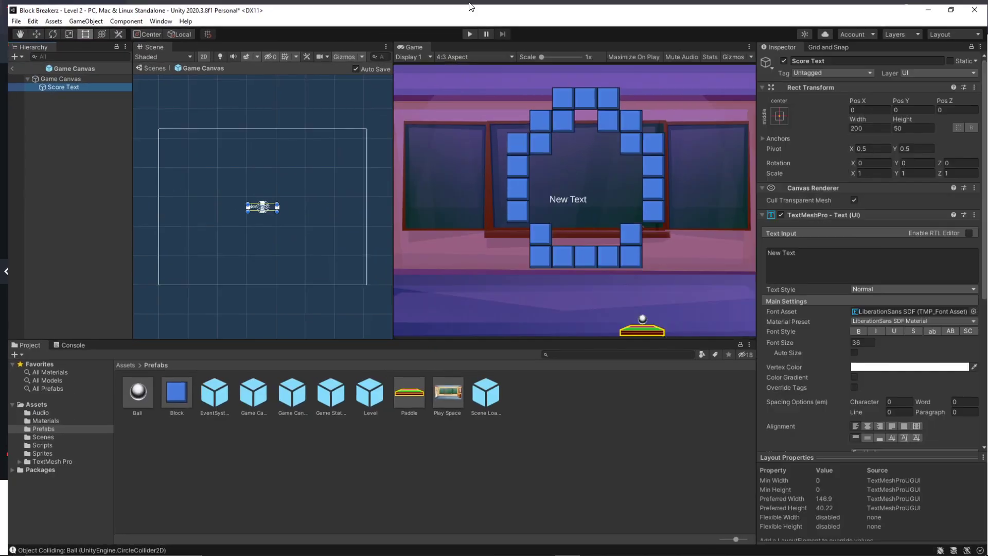
{"action": "double_click", "coordinate": [468, 6]}
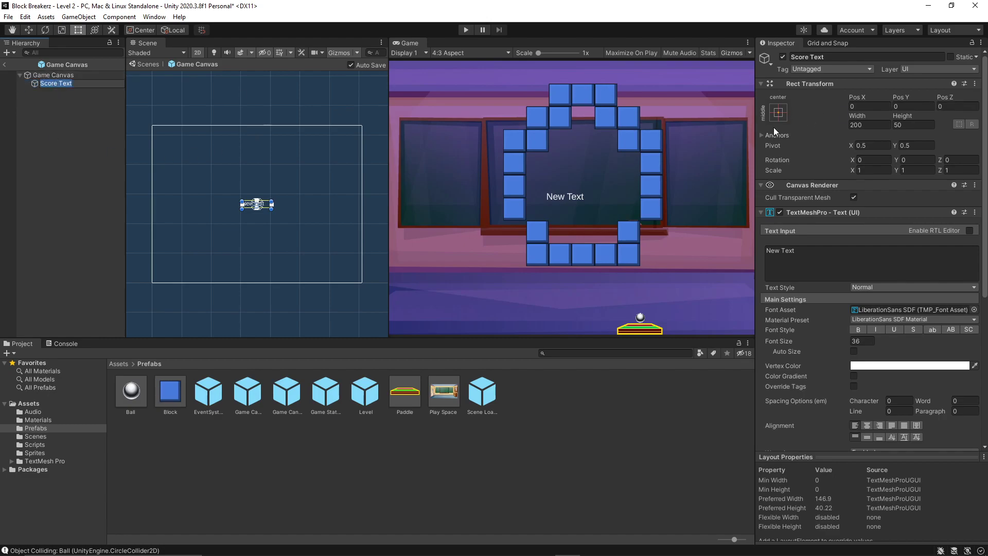
{"action": "left_click", "coordinate": [778, 113]}
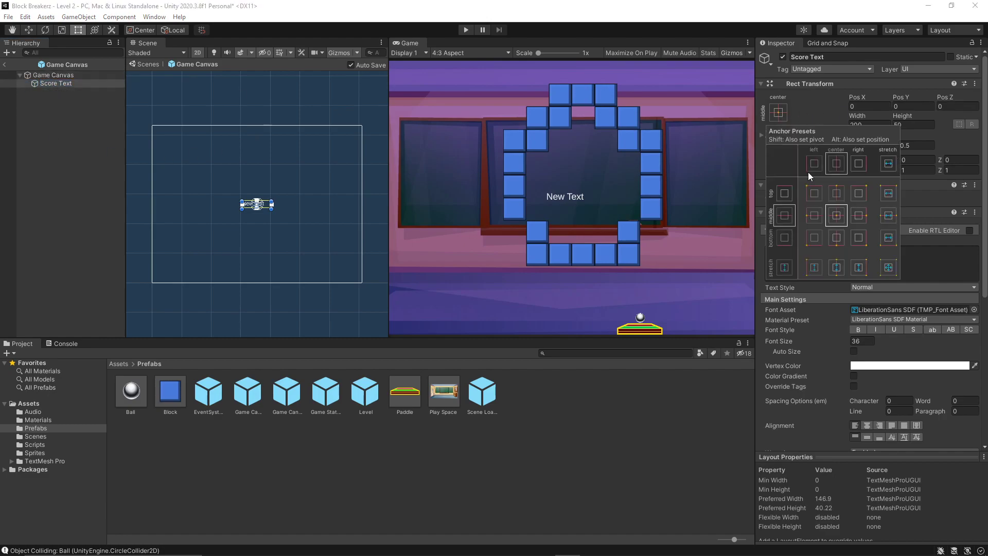
{"action": "left_click", "coordinate": [860, 195], "text": "alt+shift"}
{"action": "left_click", "coordinate": [320, 93]}
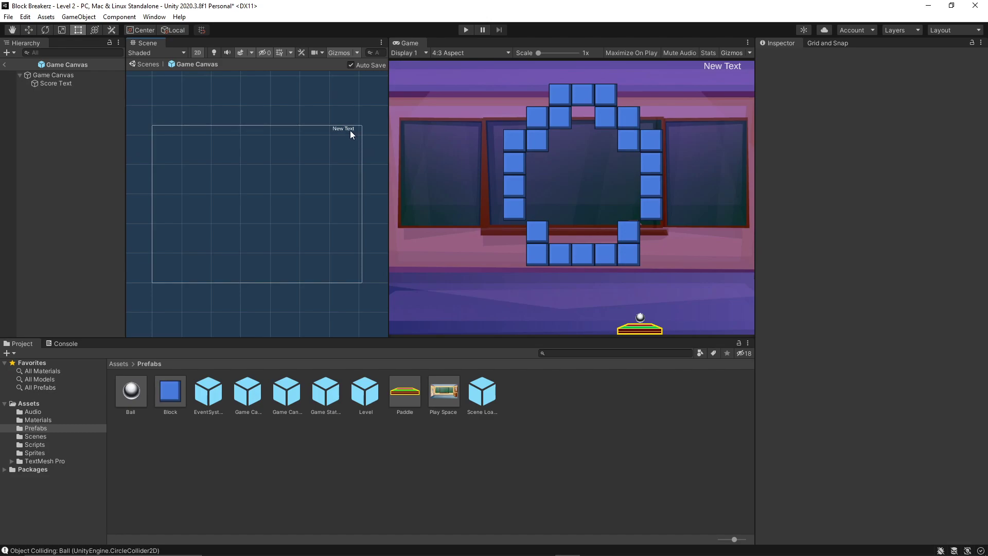
{"action": "left_click", "coordinate": [350, 131]}
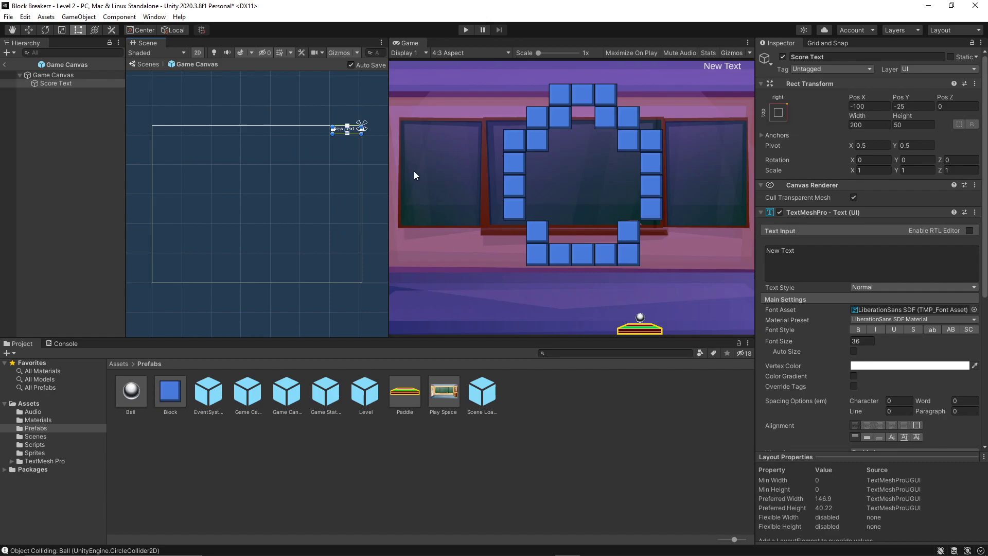
{"action": "mouse_move", "coordinate": [389, 175]}
{"action": "left_mouse_down"}
{"action": "mouse_move", "coordinate": [208, 175]}
{"action": "mouse_move", "coordinate": [342, 172]}
{"action": "left_mouse_up"}
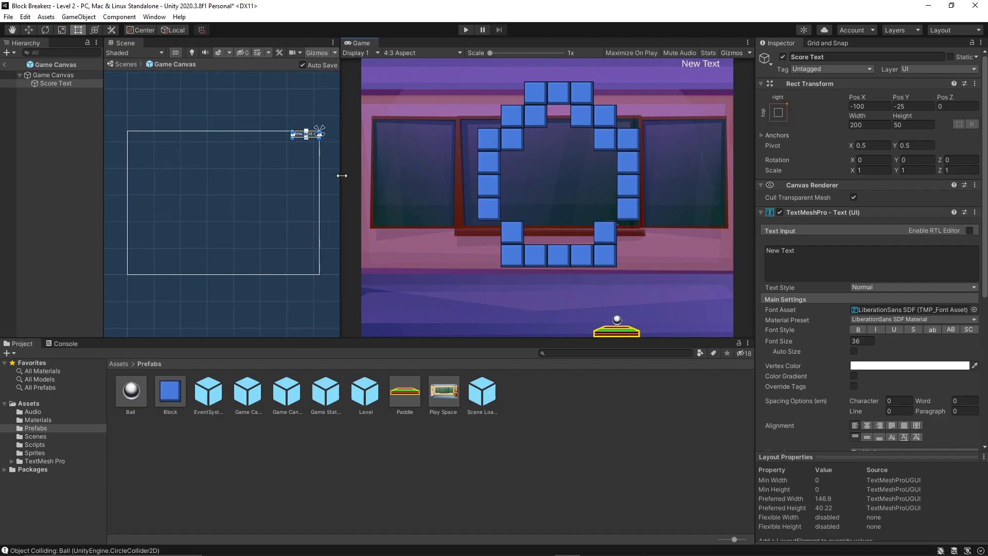
{"action": "mouse_move", "coordinate": [512, 553]}
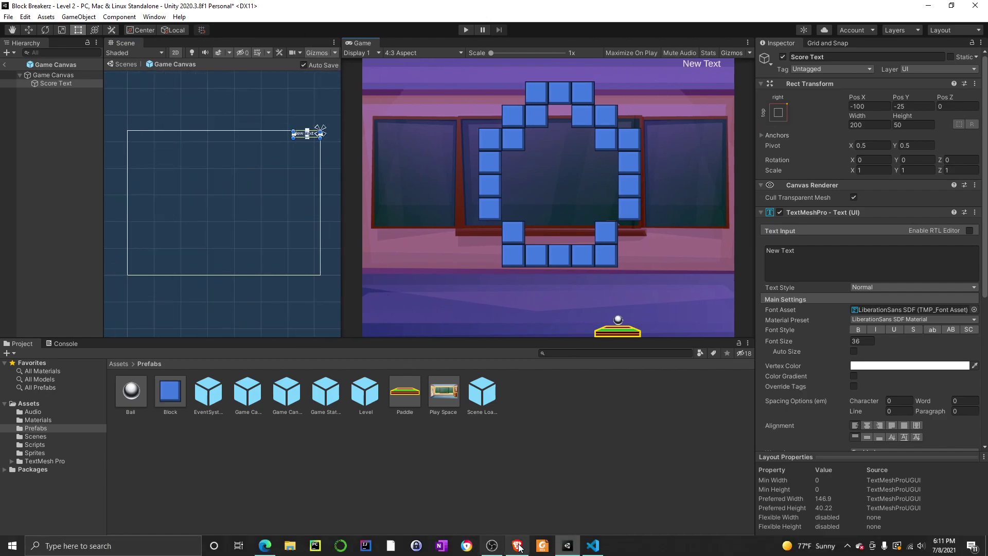
{"action": "left_click", "coordinate": [517, 545]}
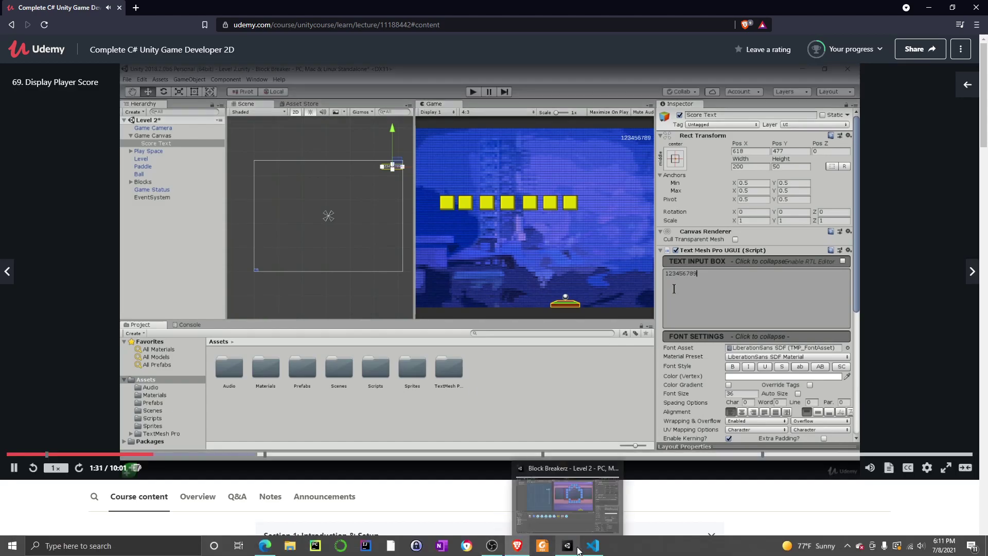
{"action": "left_click", "coordinate": [572, 547]}
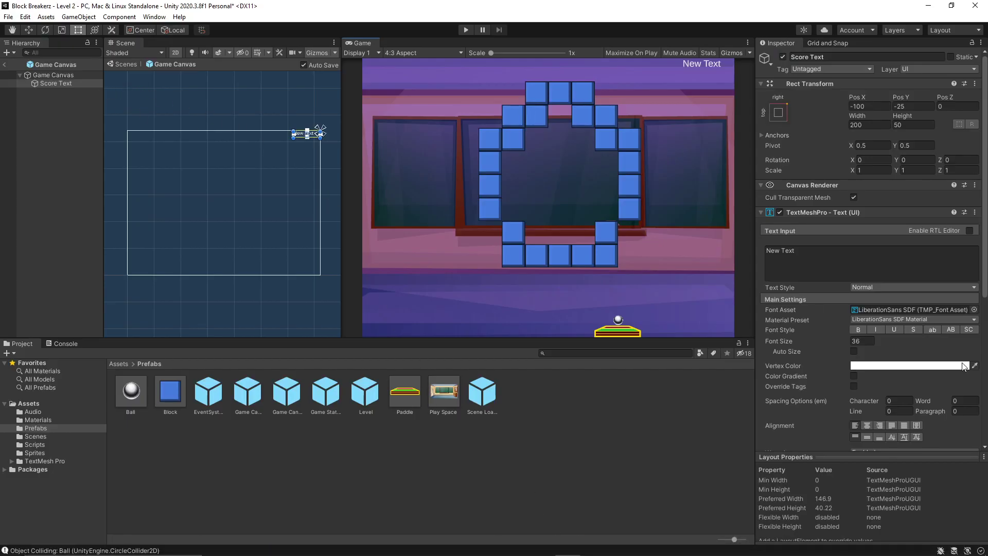
Step: Change the Score Text to read 100 and adjust its horizontal alignment
{"action": "left_click", "coordinate": [824, 271]}
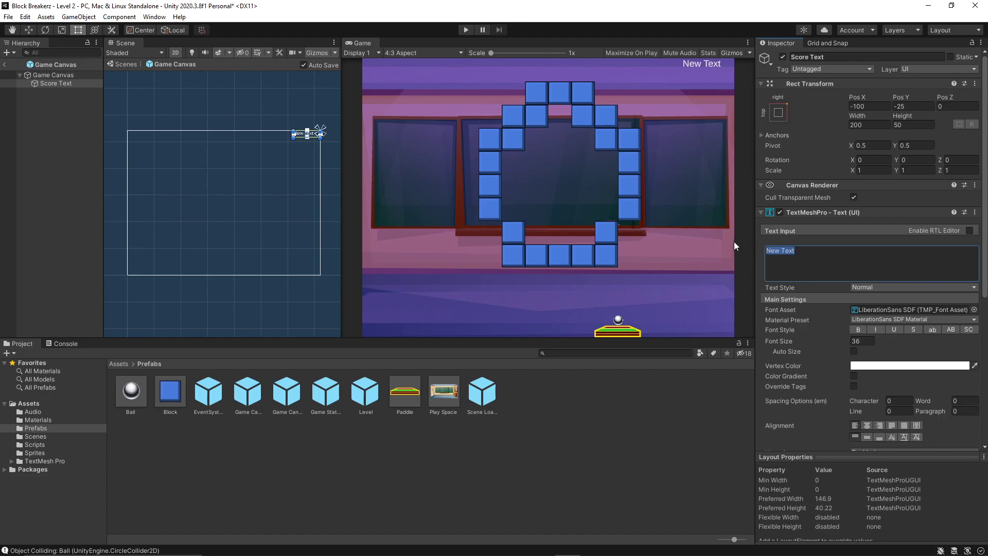
{"action": "type", "text": "100"}
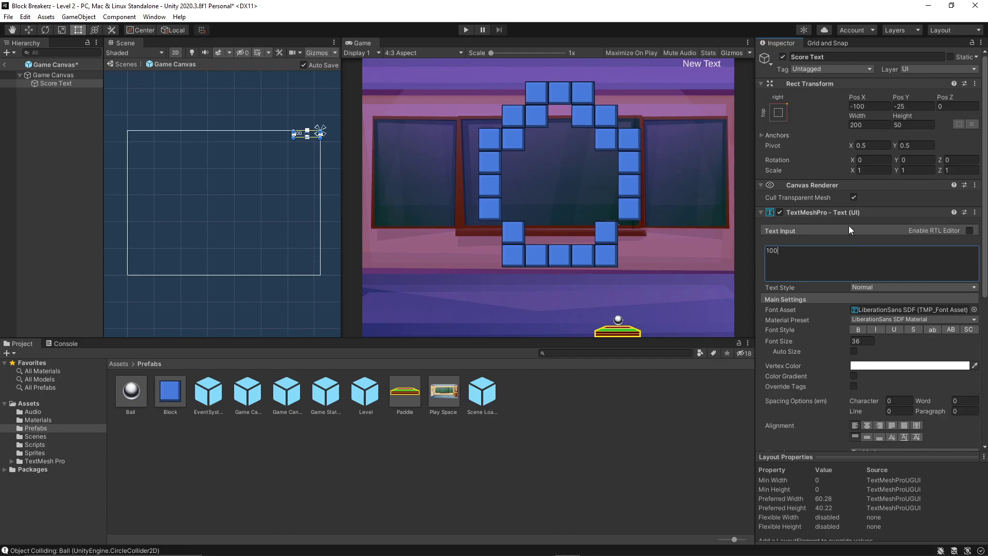
{"action": "left_click", "coordinate": [324, 211]}
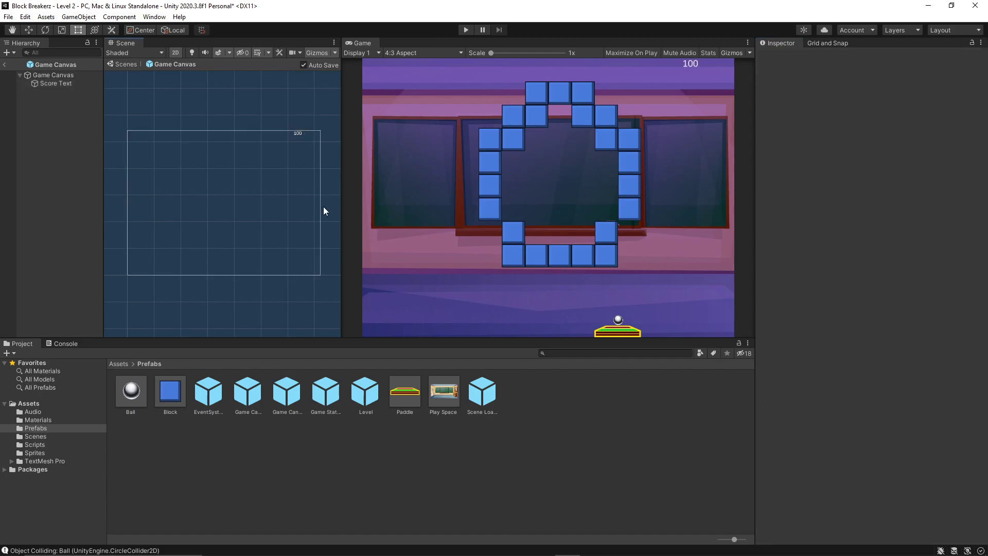
{"action": "left_click", "coordinate": [292, 136]}
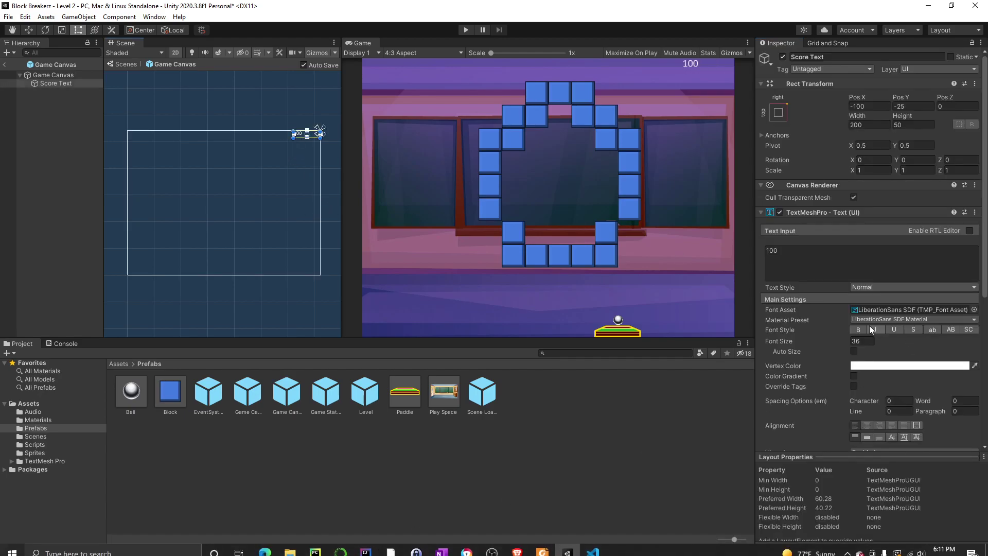
{"action": "left_click", "coordinate": [867, 426]}
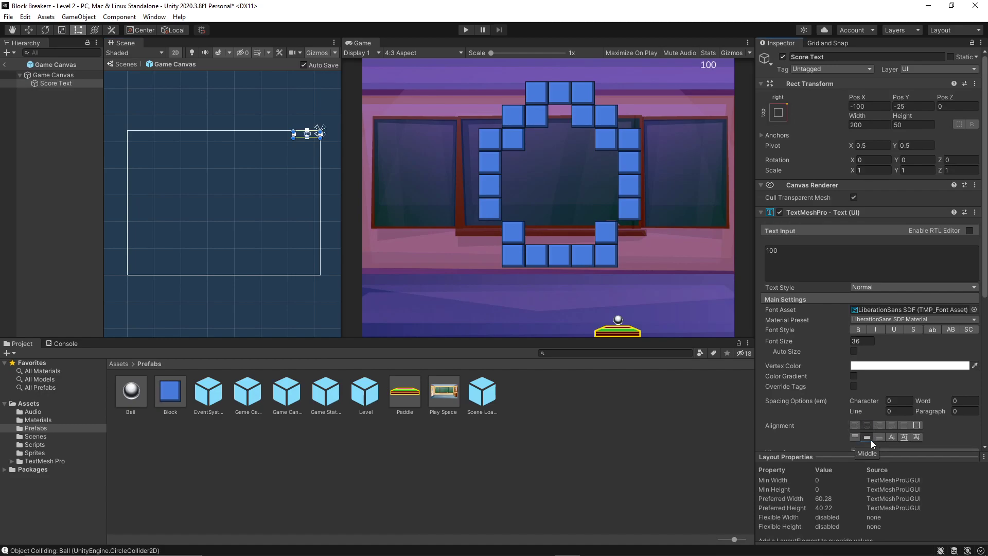
Step: Pause the lecture at 1:55, where a Fonts folder is added, and return to Unity
{"action": "left_click", "coordinate": [521, 547]}
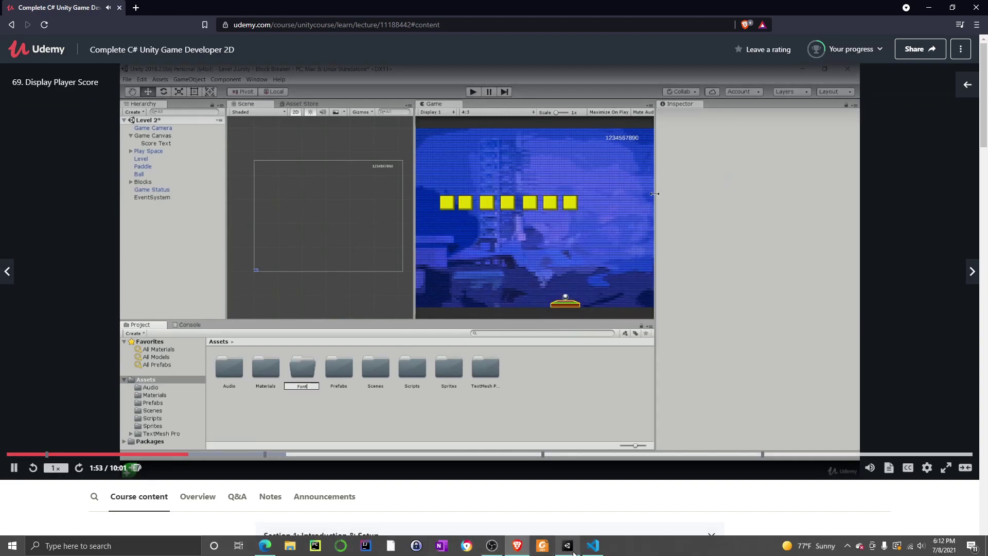
{"action": "left_click", "coordinate": [452, 168]}
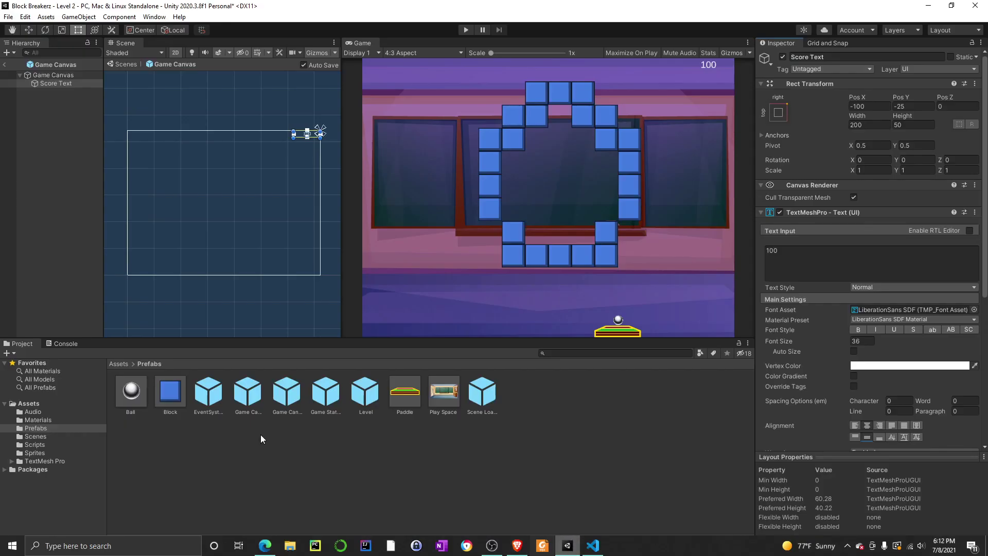
{"action": "left_click", "coordinate": [568, 497]}
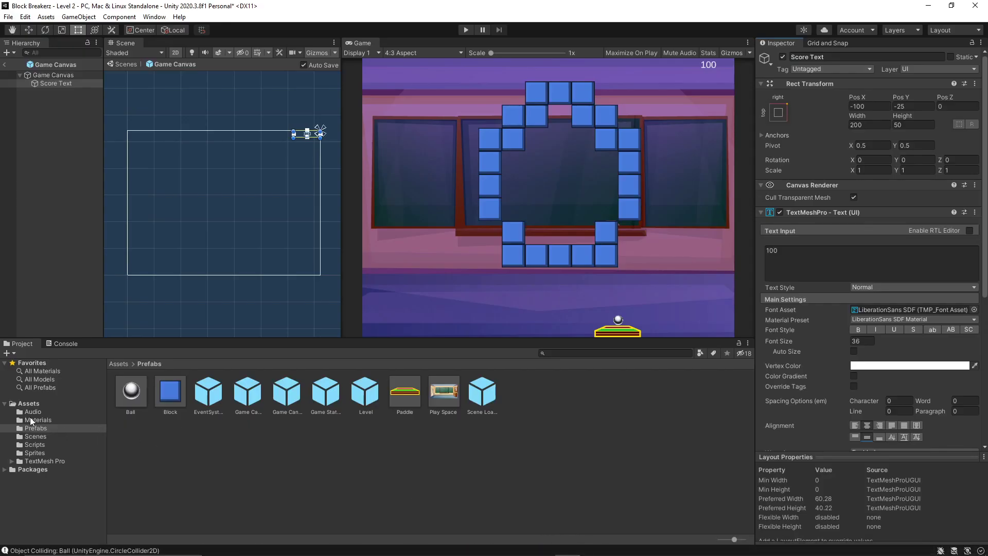
Step: Create a new folder named Font inside Assets
{"action": "left_click", "coordinate": [32, 403]}
{"action": "right_click", "coordinate": [257, 441]}
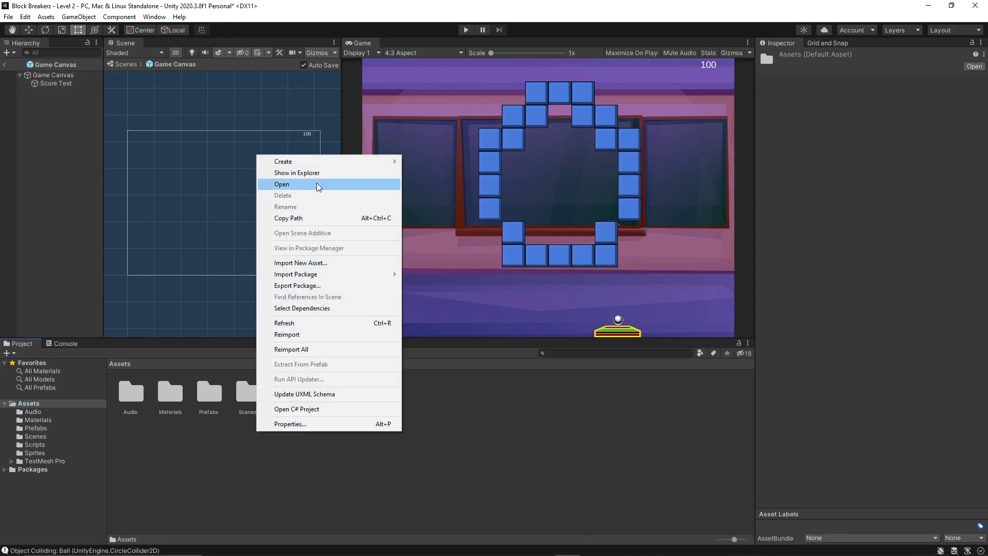
{"action": "mouse_move", "coordinate": [321, 164]}
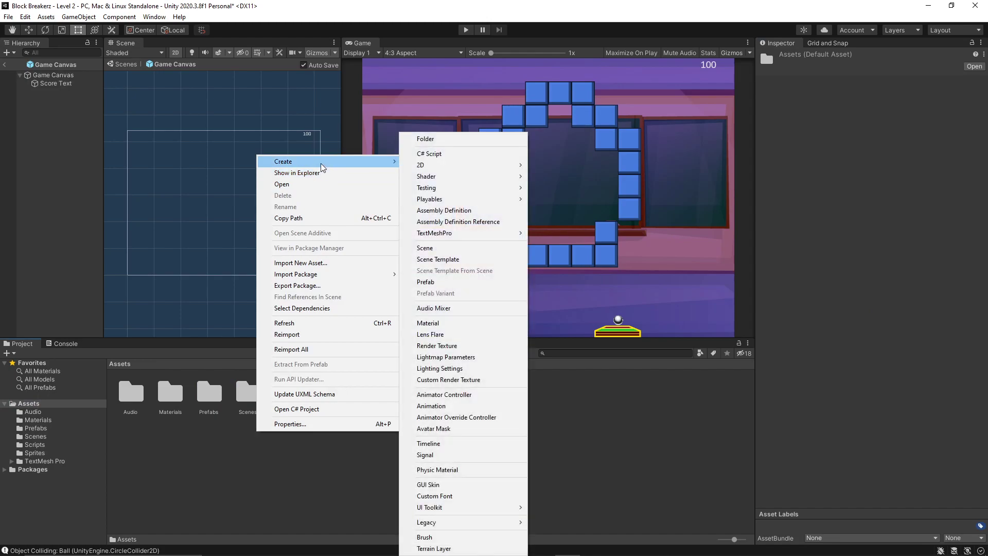
{"action": "left_click", "coordinate": [453, 139]}
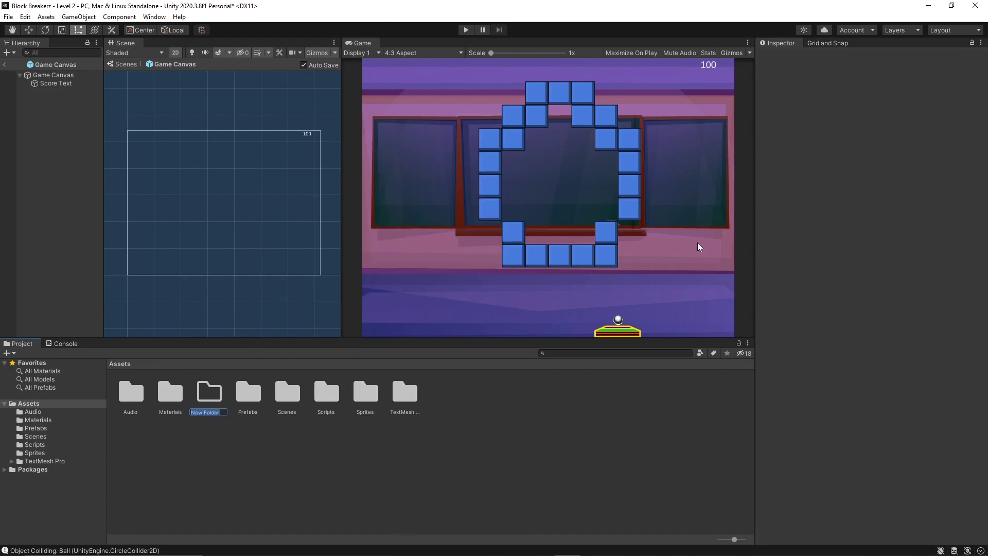
{"action": "type", "text": "Font"}
{"action": "key", "text": "Return"}
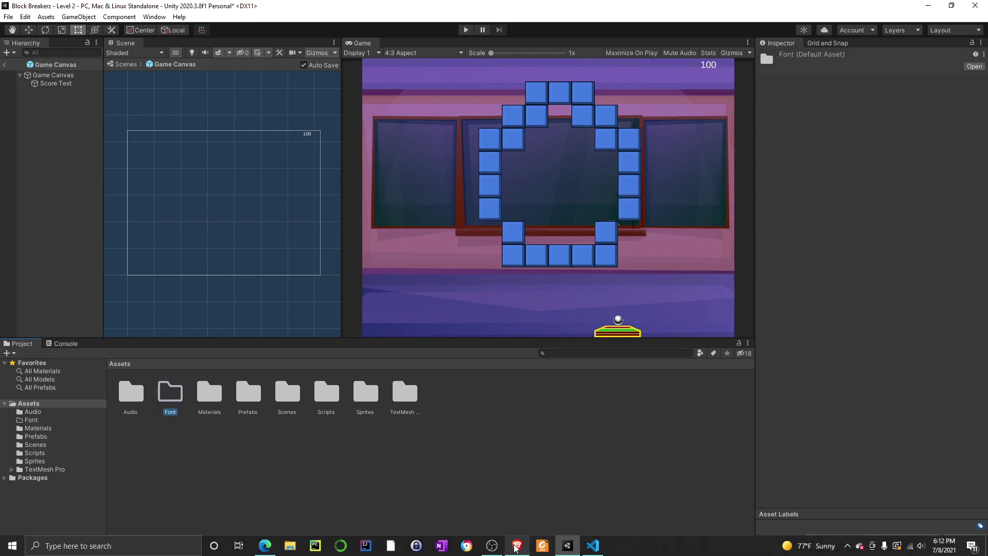
{"action": "left_click", "coordinate": [517, 546]}
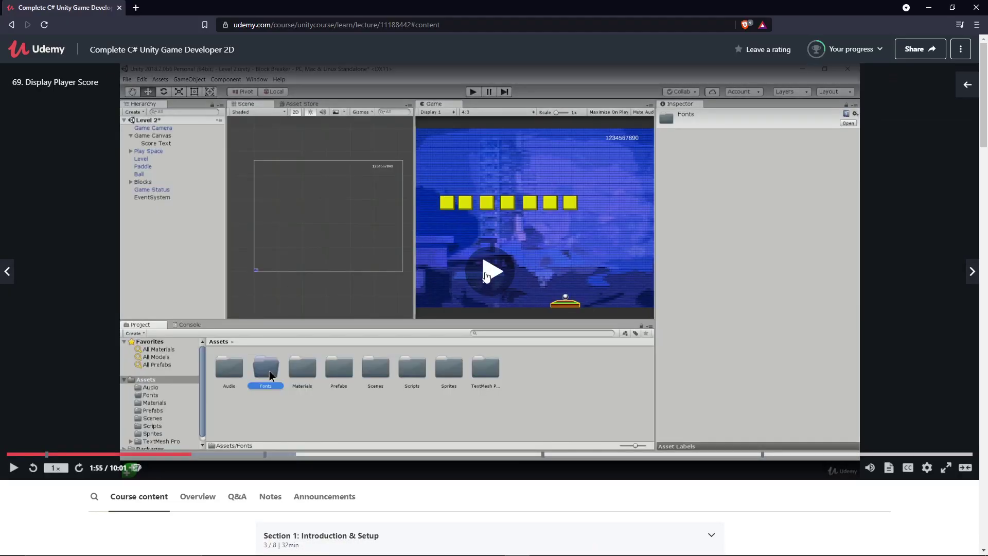
Step: Resume the Display Player Score lecture and watch it play
{"action": "left_click", "coordinate": [486, 278]}
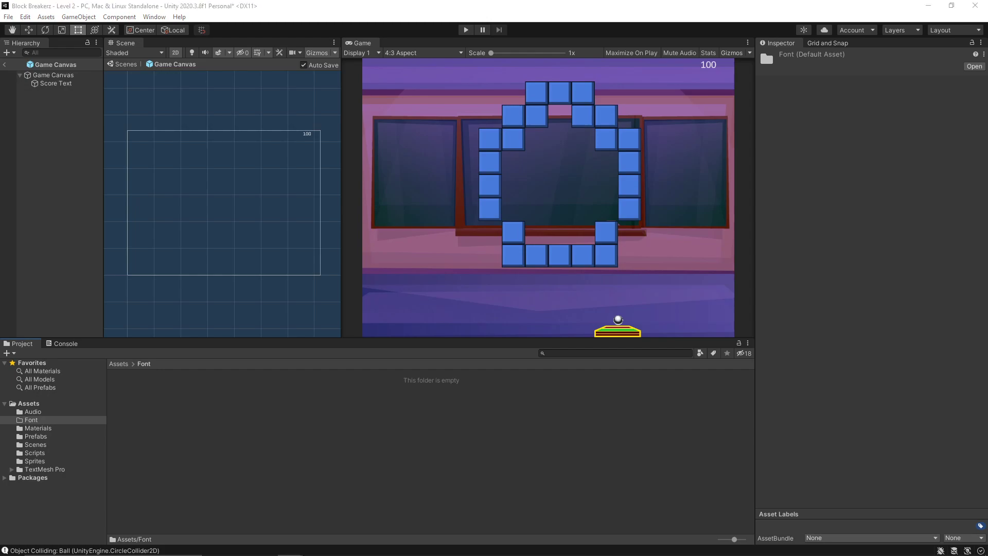
Step: Import the Gameplay font file into the Assets/Font folder
{"action": "left_click_drag", "start_coordinate": [309, 430], "coordinate": [27, 422]}
{"action": "left_click_drag", "start_coordinate": [29, 423], "coordinate": [30, 425]}
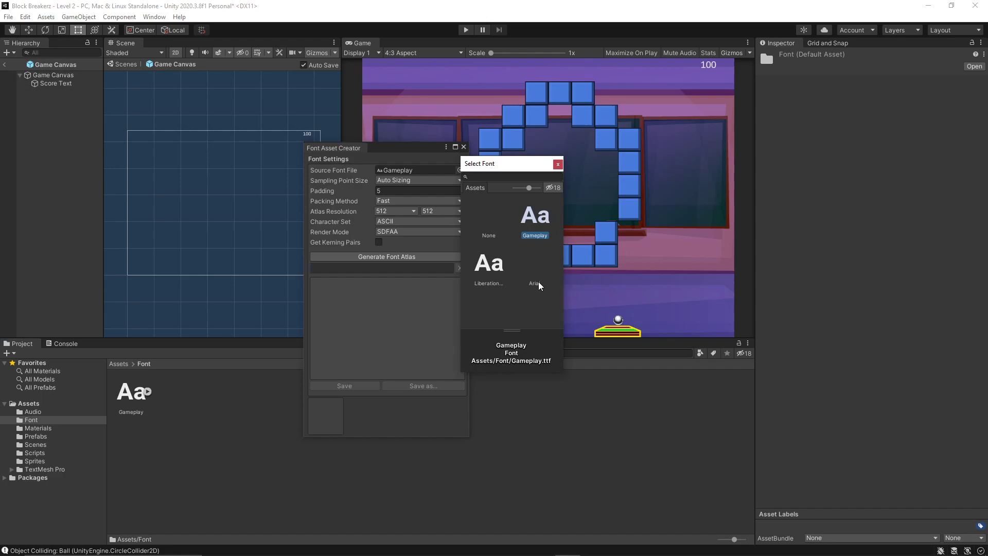
Step: Generate the Gameplay font atlas, save it as Gameplay SDF.asset in Assets/Font, then select Score Text
{"action": "left_click", "coordinate": [387, 256]}
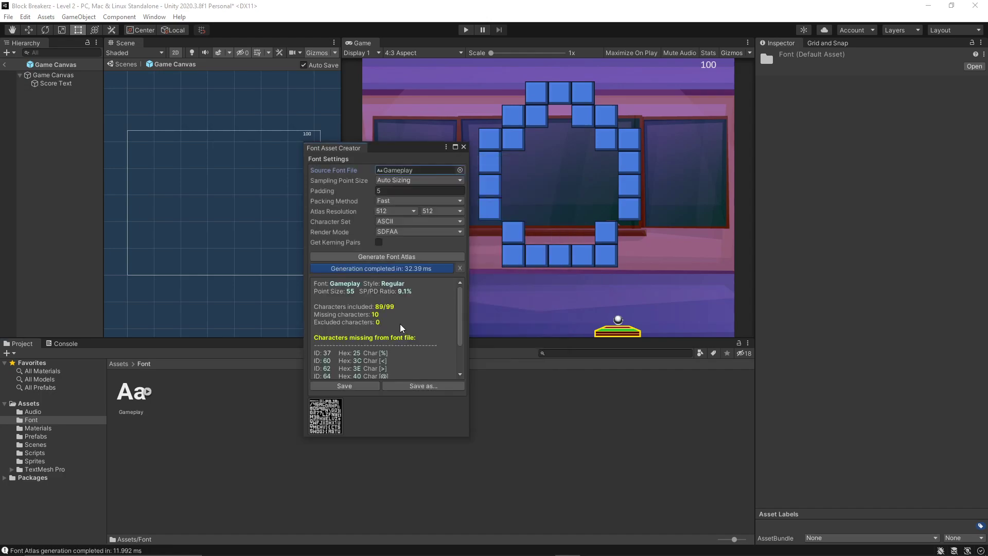
{"action": "left_click", "coordinate": [361, 387]}
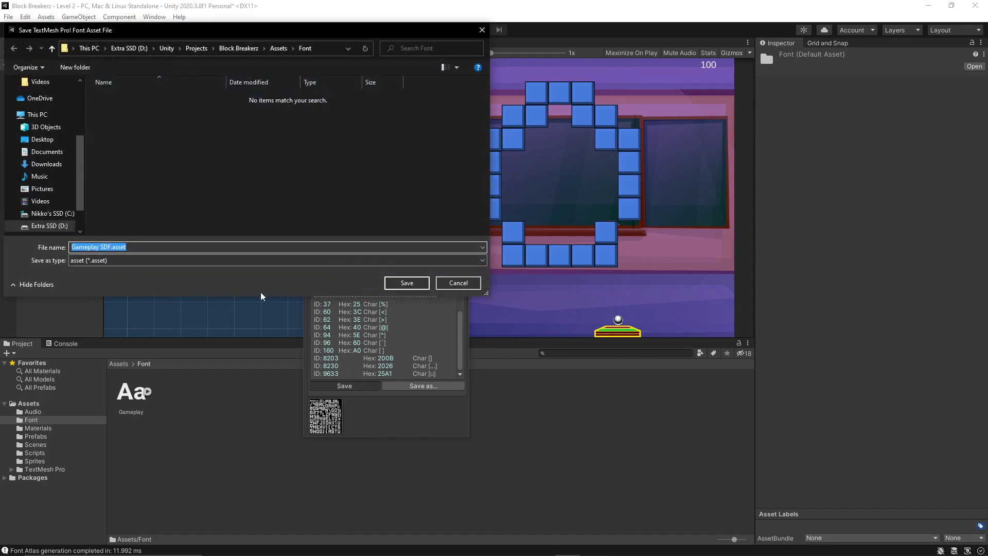
{"action": "left_click", "coordinate": [397, 285]}
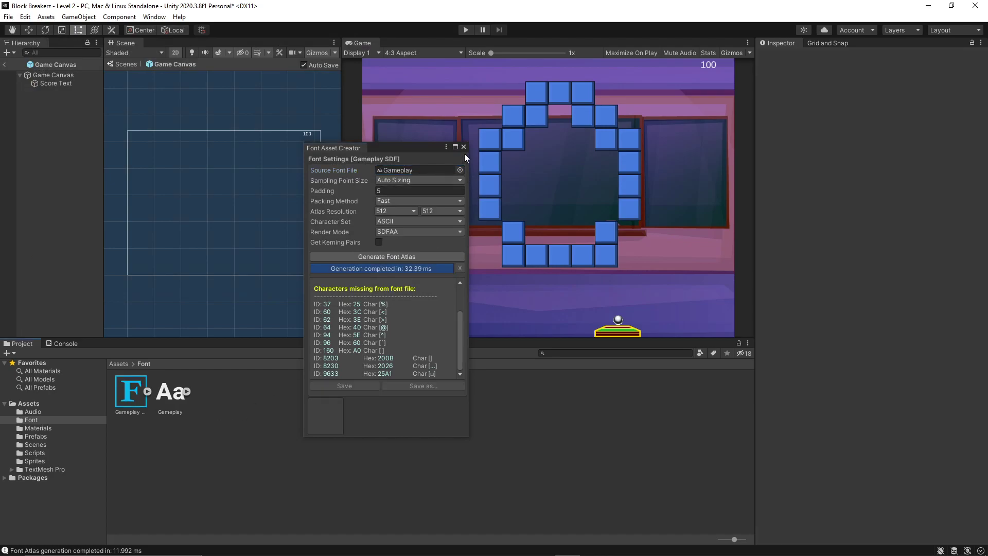
{"action": "left_click", "coordinate": [465, 148]}
{"action": "left_click", "coordinate": [52, 83]}
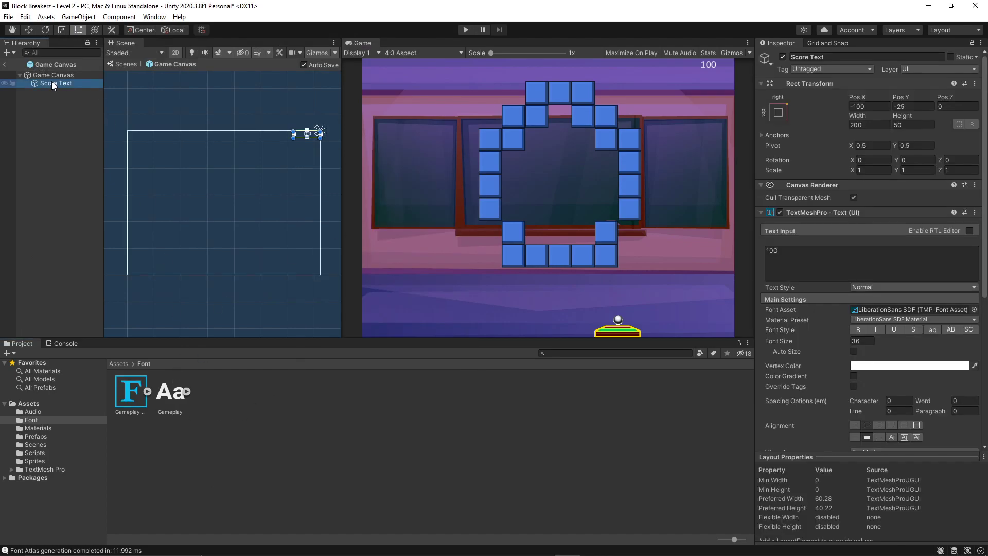